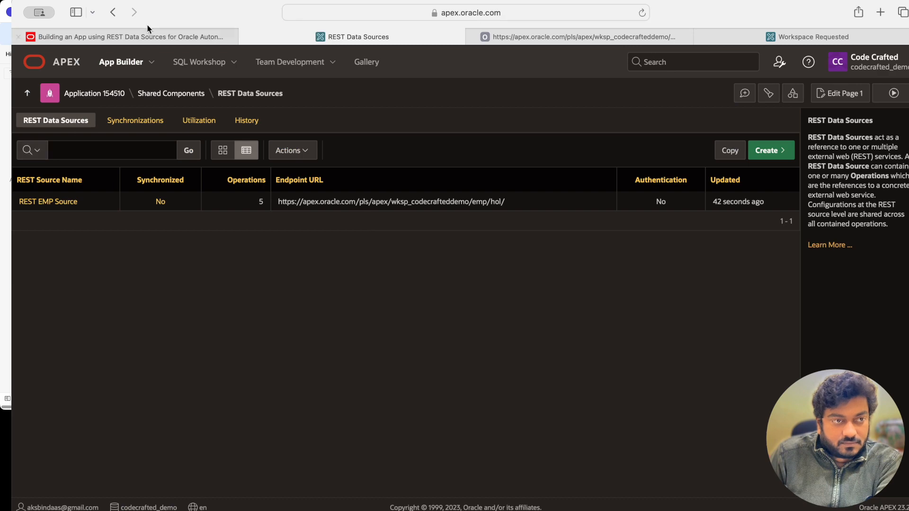
Check the first instructions of Lab 4: Creating Pages, and open the REST Employees application's home page in App Builder
left_click(130, 37)
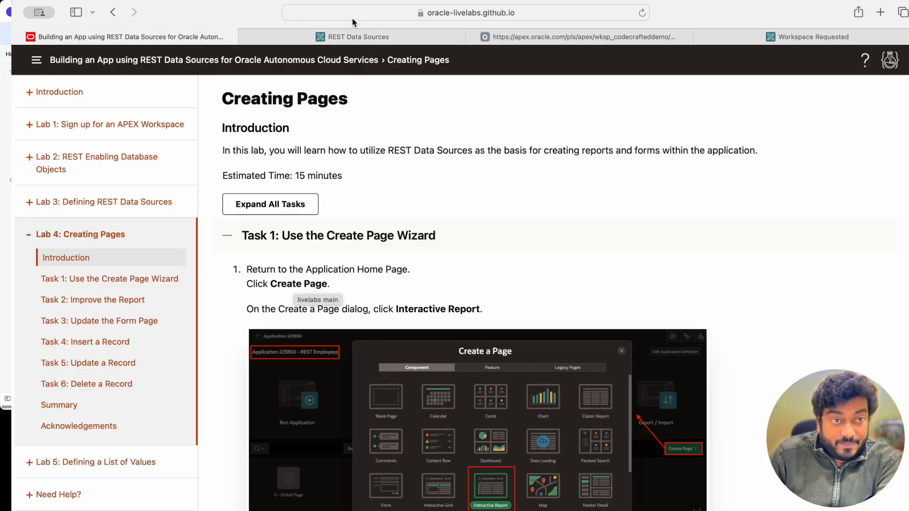
mouse_move(352, 39)
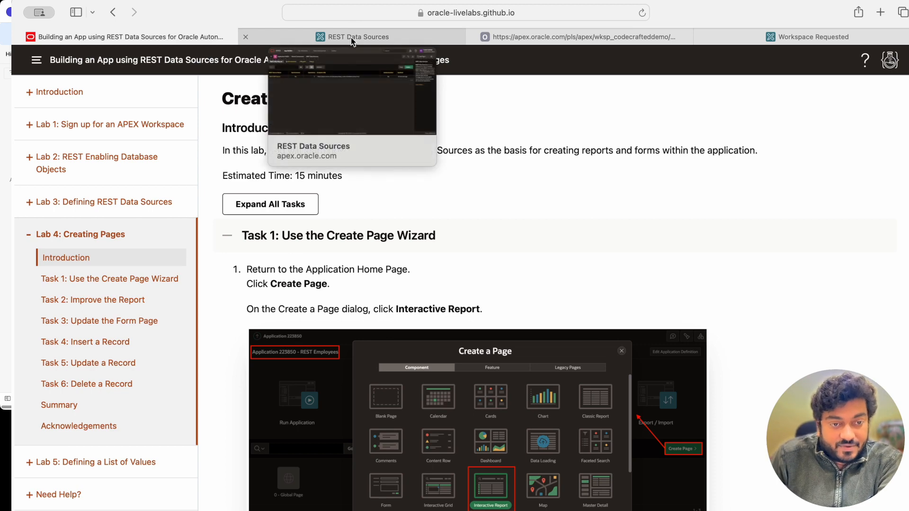
scroll(450, 340, "down", 1)
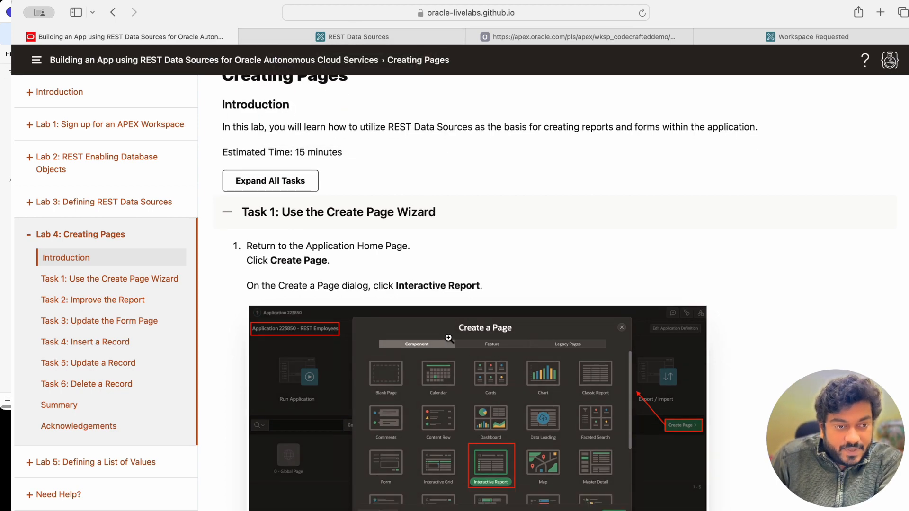
scroll(449, 338, "down", 3)
left_click(359, 36)
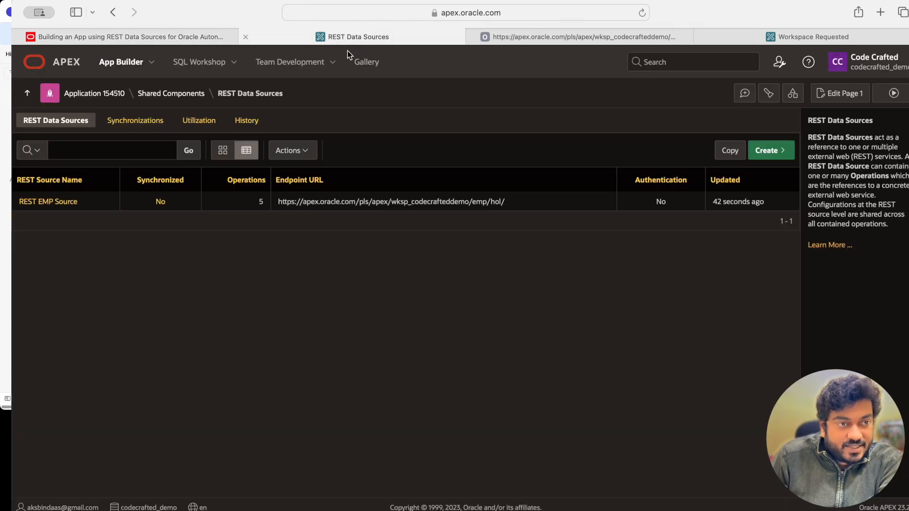
left_click(121, 64)
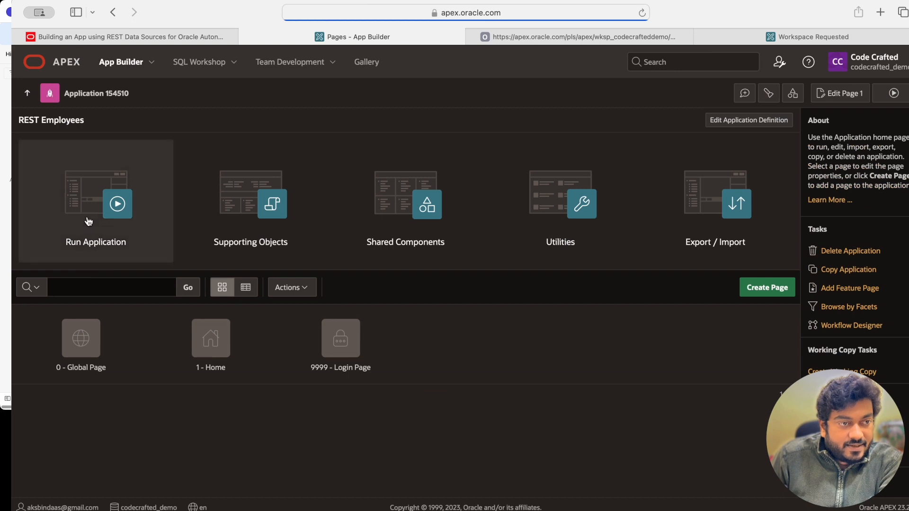
Review the lab's Task 1 instructions for the Create Page Wizard and return to the application home page
left_click(174, 37)
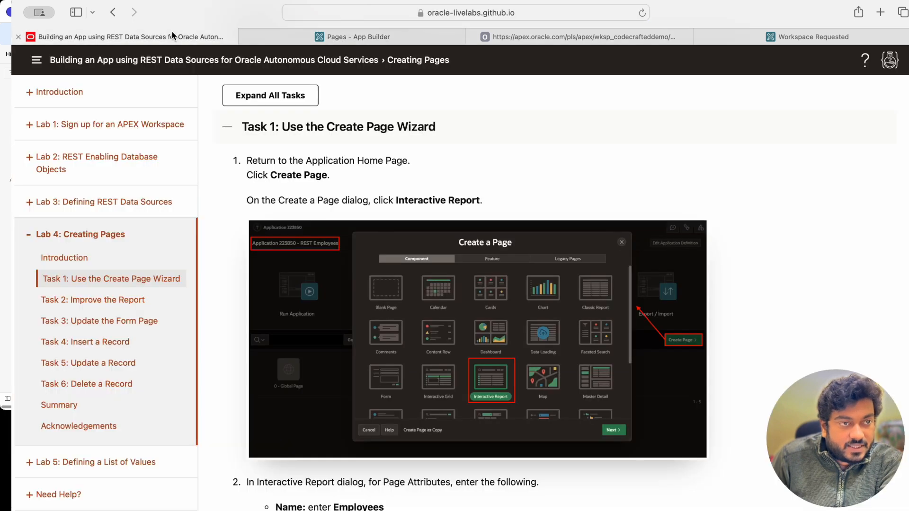
scroll(379, 298, "down", 1)
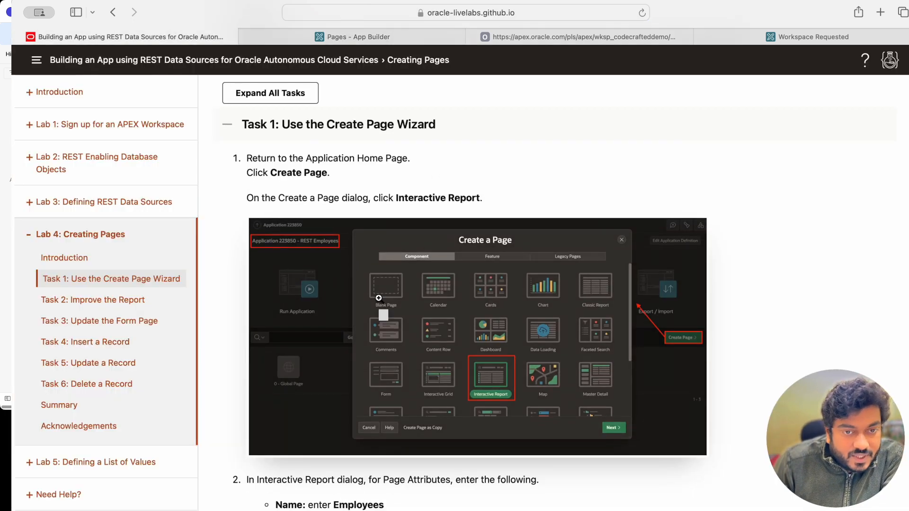
scroll(379, 298, "up", 1)
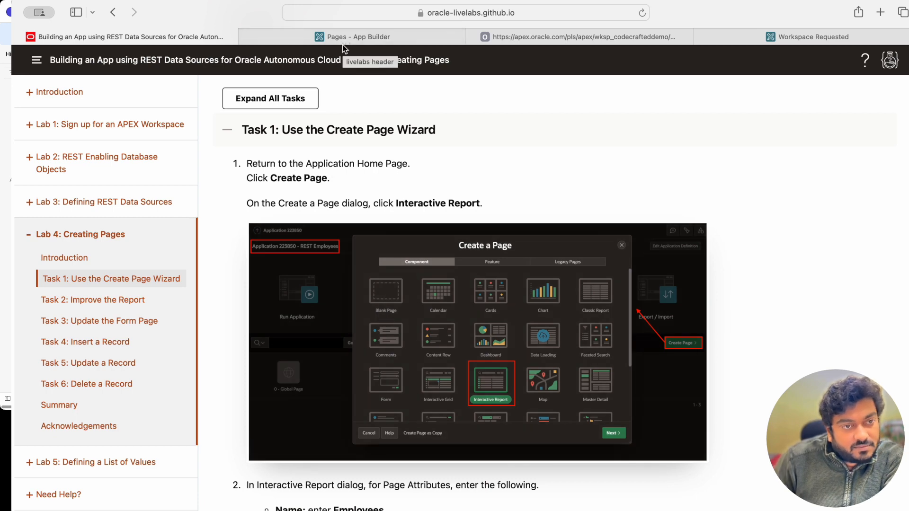
scroll(351, 121, "up", 5)
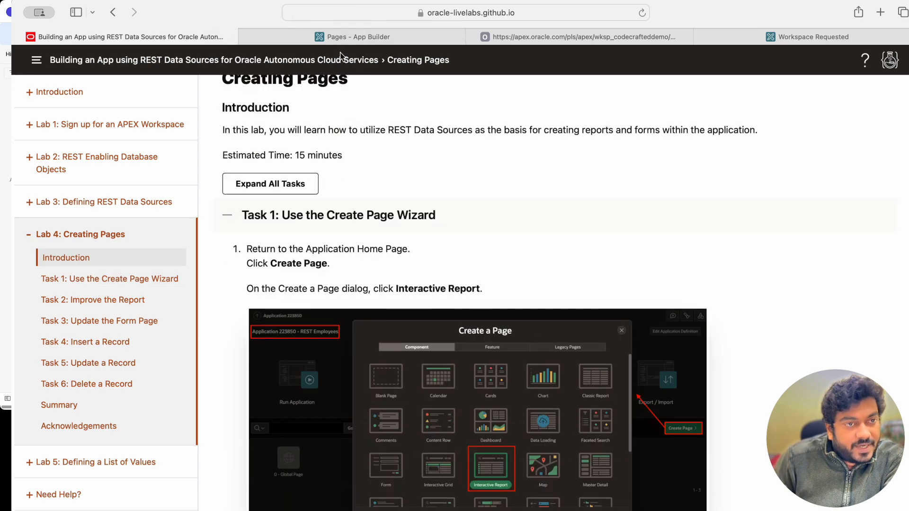
scroll(371, 157, "up", 1)
scroll(372, 158, "down", 5)
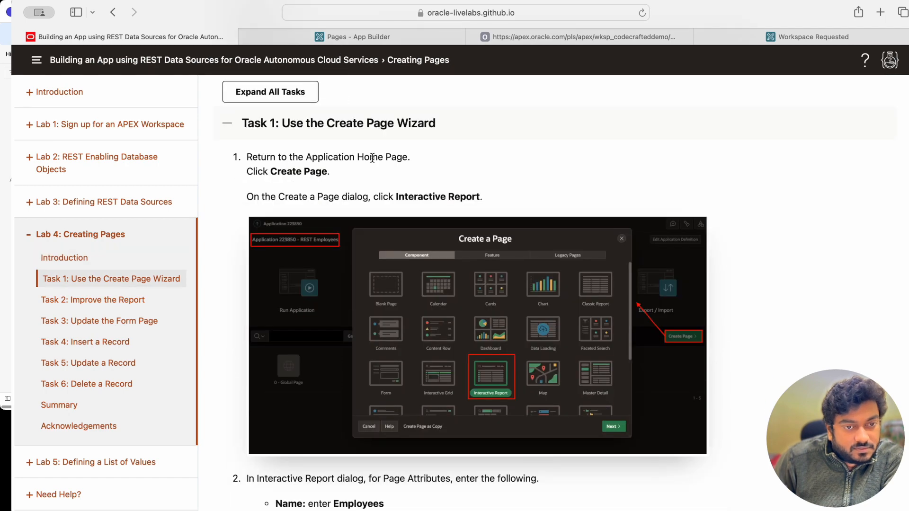
left_click(353, 37)
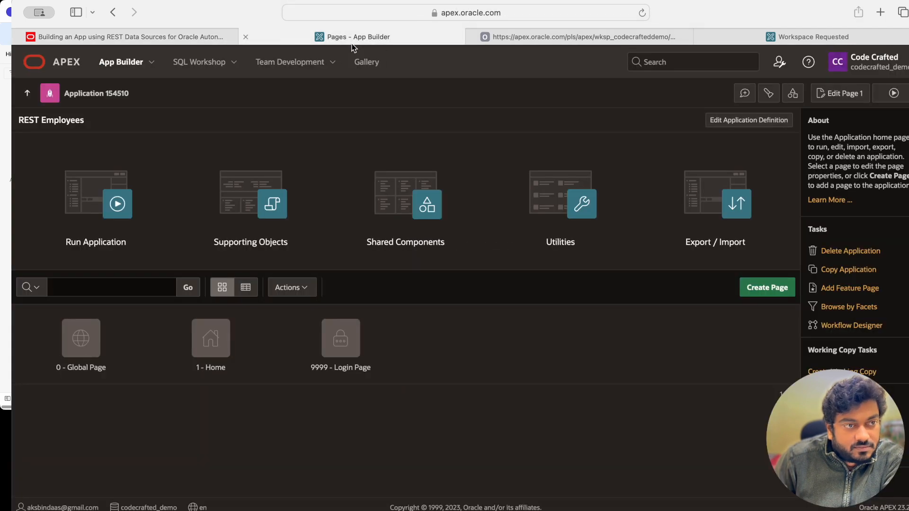
left_click(156, 63)
left_click(139, 90)
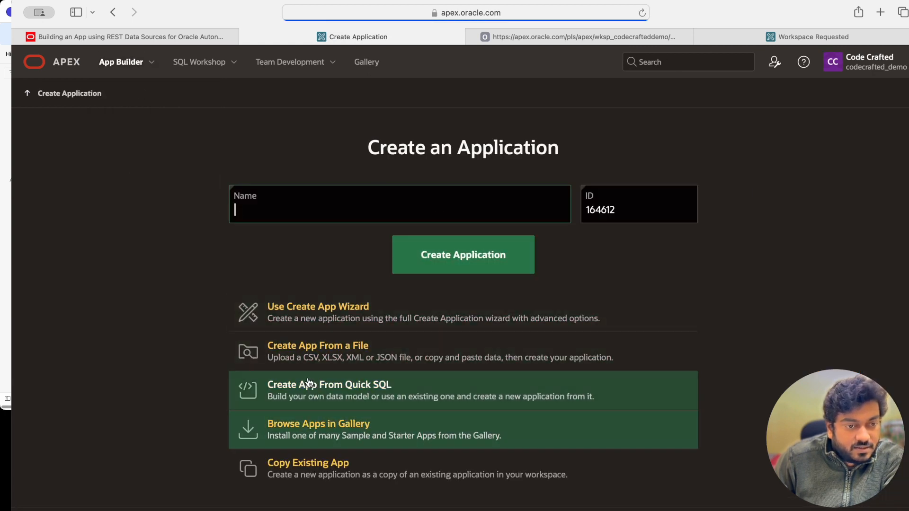
left_click(31, 94)
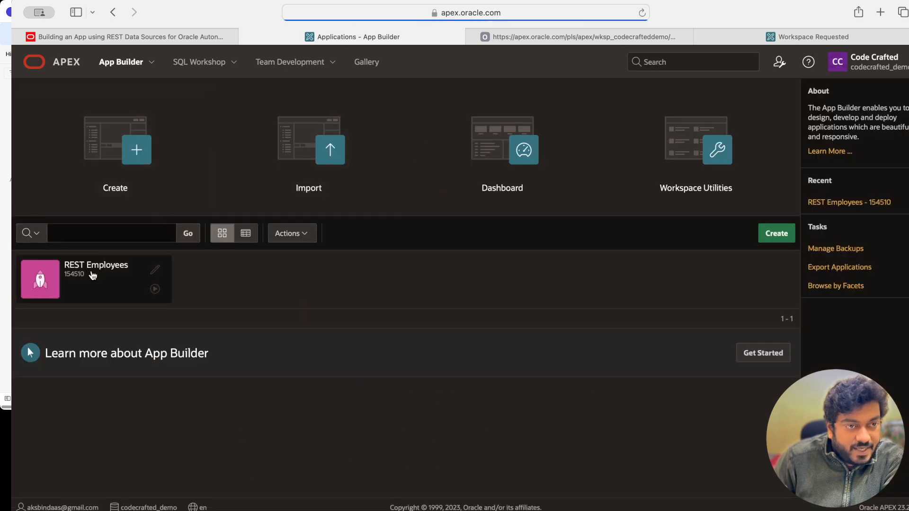
left_click(92, 275)
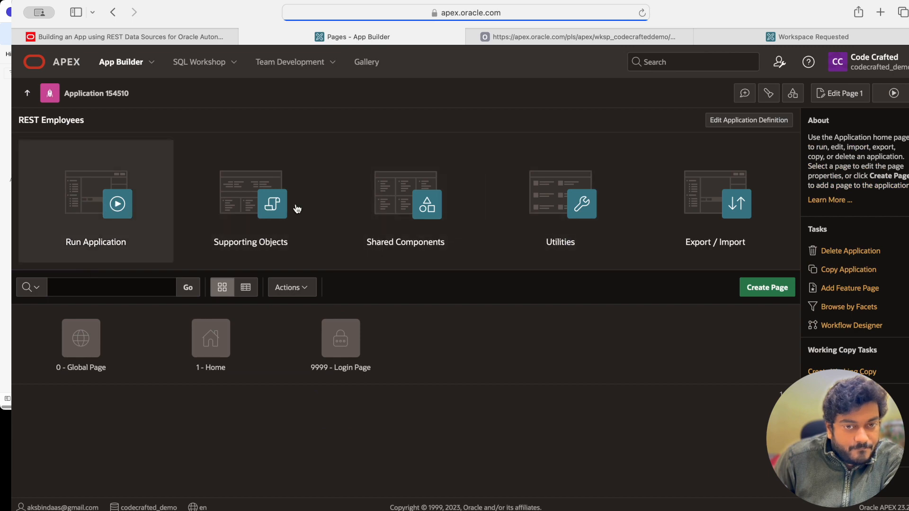
Run the REST Employees application and sign in with the saved username and account password, choosing to remember the username
left_click(115, 188)
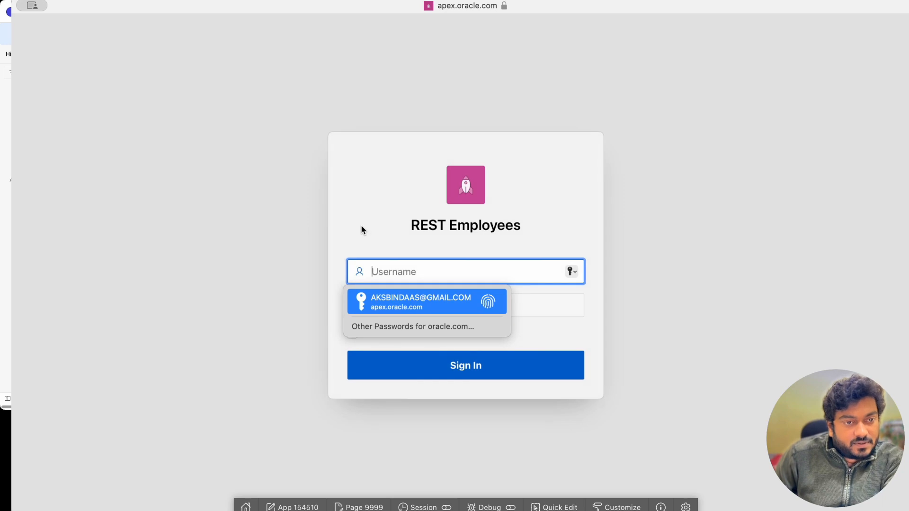
left_click(391, 302)
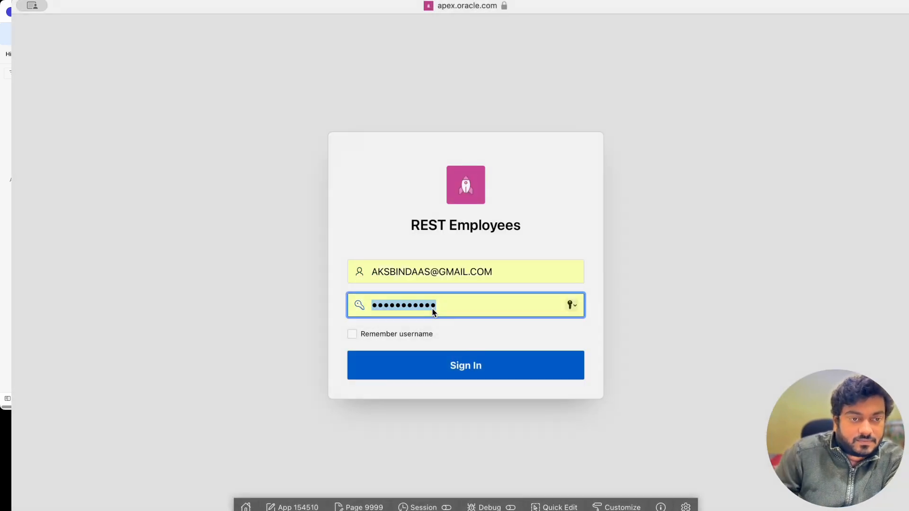
left_click(352, 334)
left_click(451, 367)
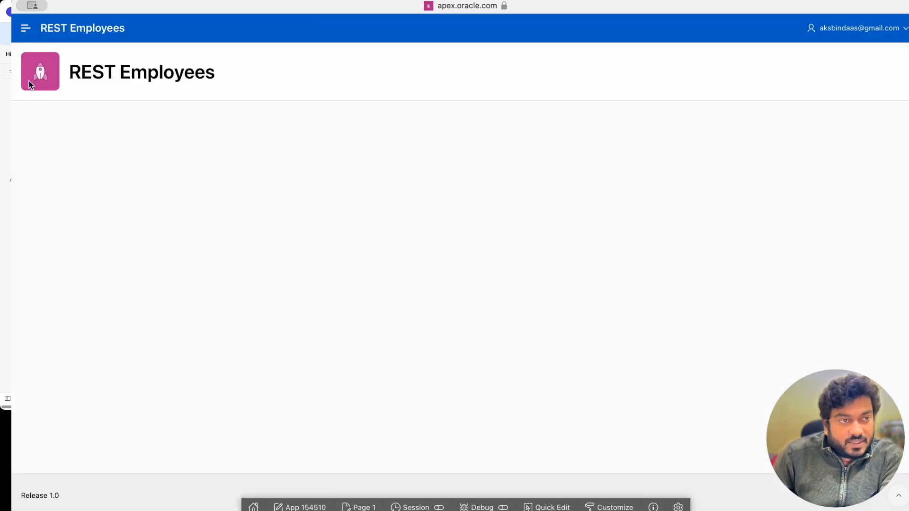
Examine the running application's navigation menu and Home page, and return to the application home page in App Builder
left_click(25, 28)
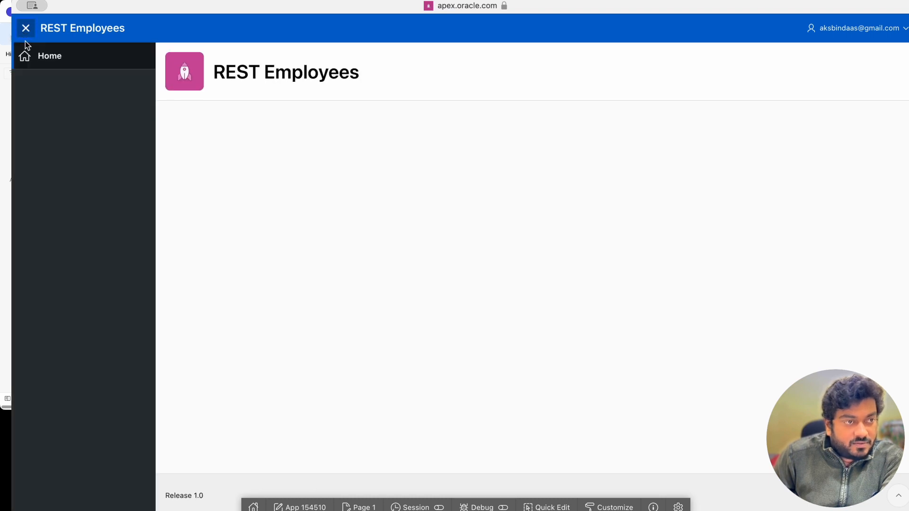
left_click(32, 58)
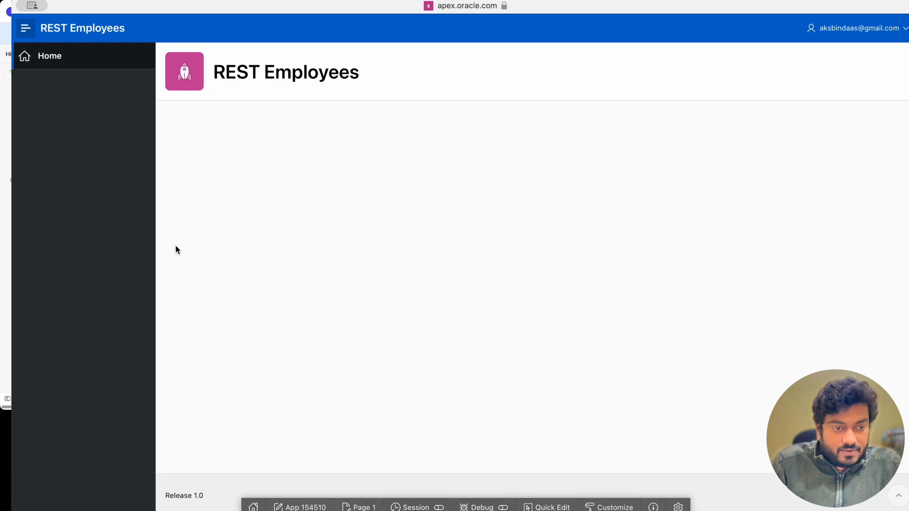
left_click(6, 2)
left_click(274, 9)
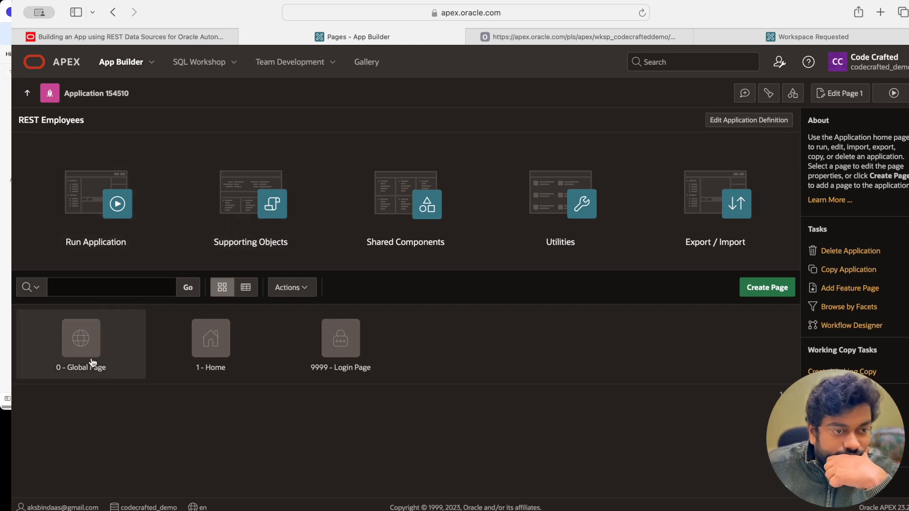
Begin creating a new page of type Interactive Report, checking the page type against the lab instructions
left_click(769, 289)
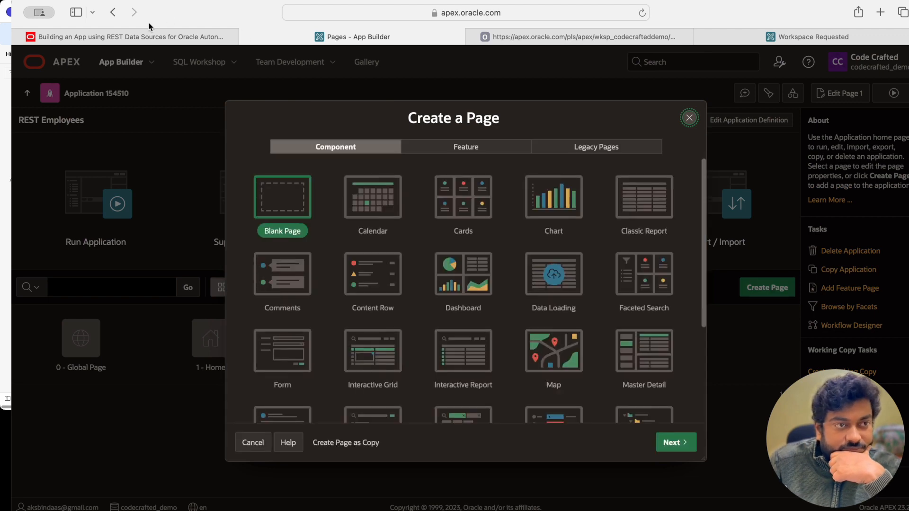
left_click(140, 36)
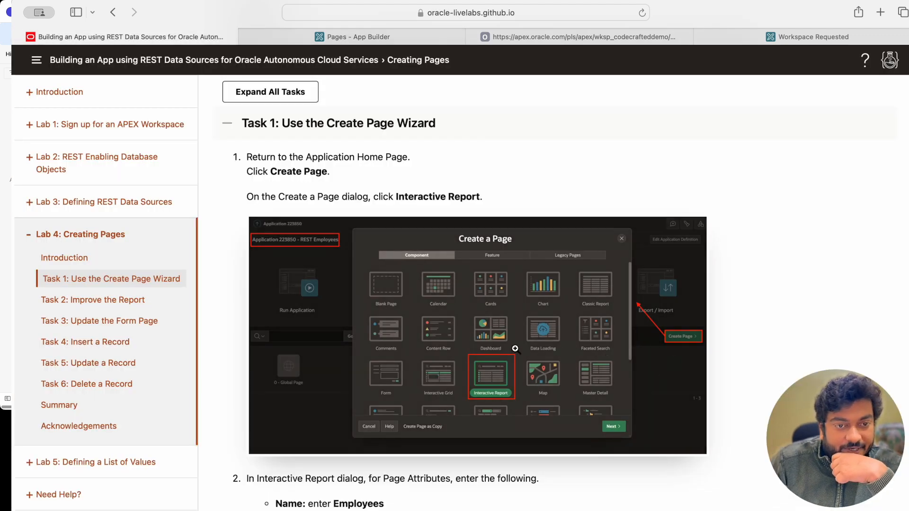
scroll(517, 350, "down", 1)
scroll(388, 250, "down", 1)
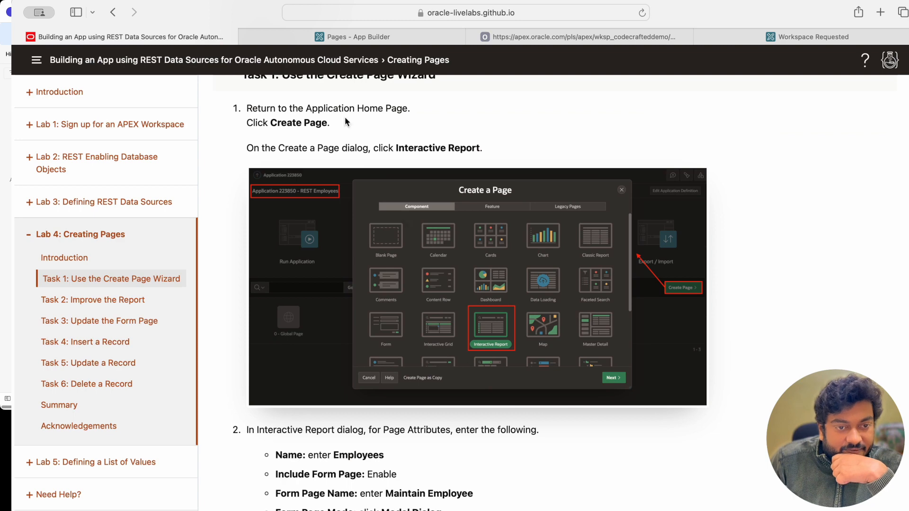
left_click(353, 37)
left_click(468, 353)
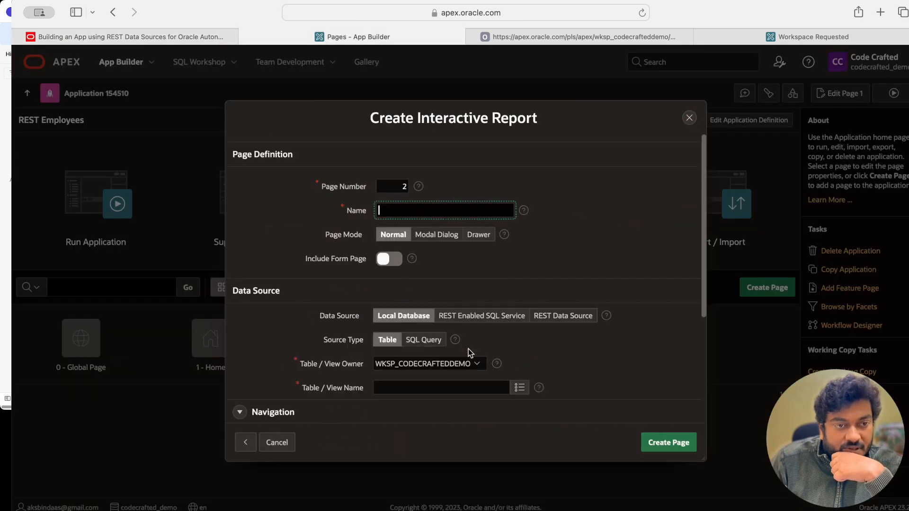
Set the interactive report page's Name to Employees, copied from the lab instructions
left_click(152, 37)
scroll(473, 319, "down", 6)
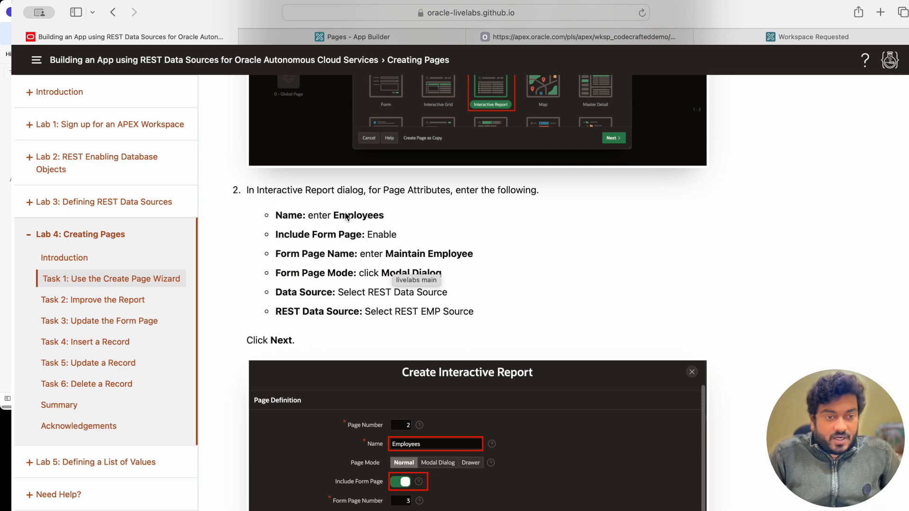
double_click(346, 216)
key("super+c")
left_click(311, 31)
left_click(417, 213)
key("super+v")
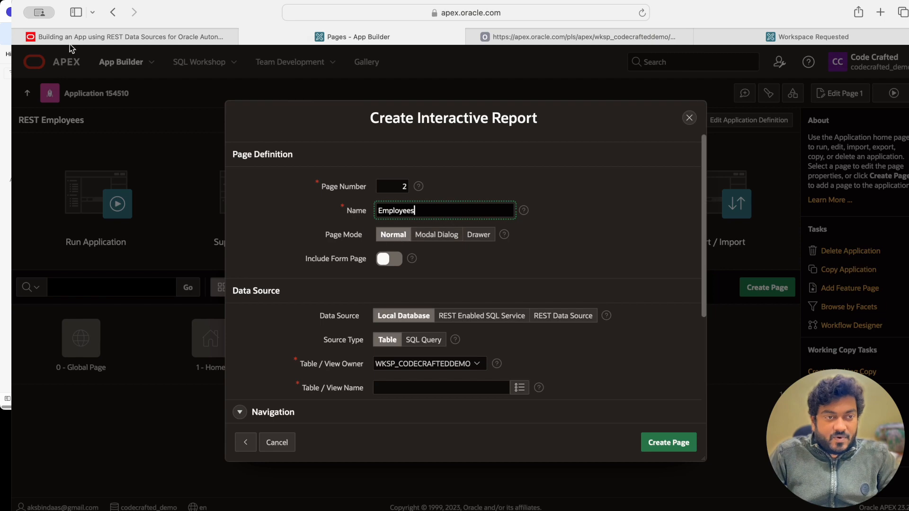
Enable Include Form Page for the Employees report, following the lab's page attributes
left_click(88, 38)
scroll(481, 325, "down", 4)
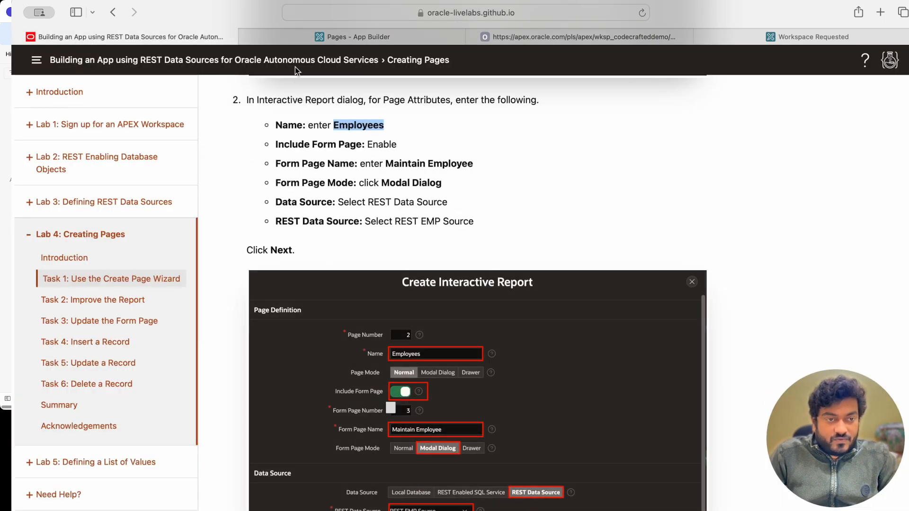
left_click(307, 38)
left_click(390, 259)
left_click(152, 37)
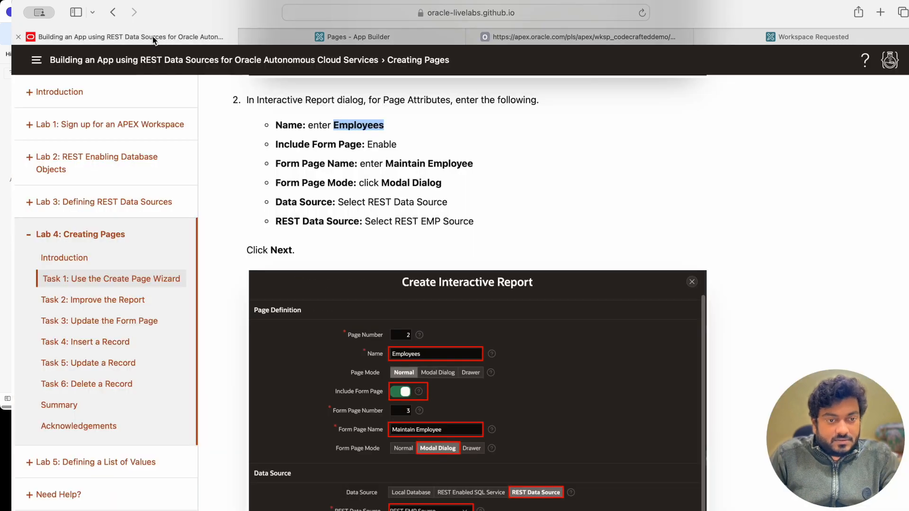
mouse_move(303, 30)
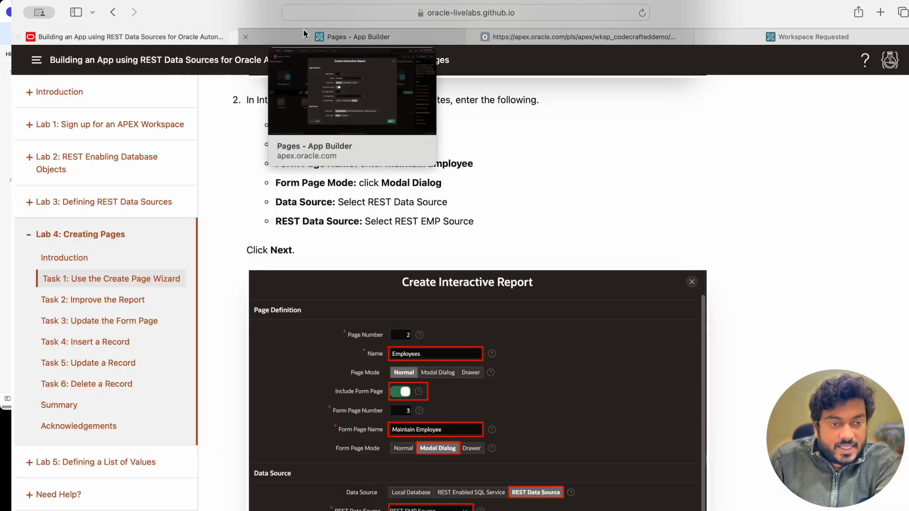
left_click(330, 37)
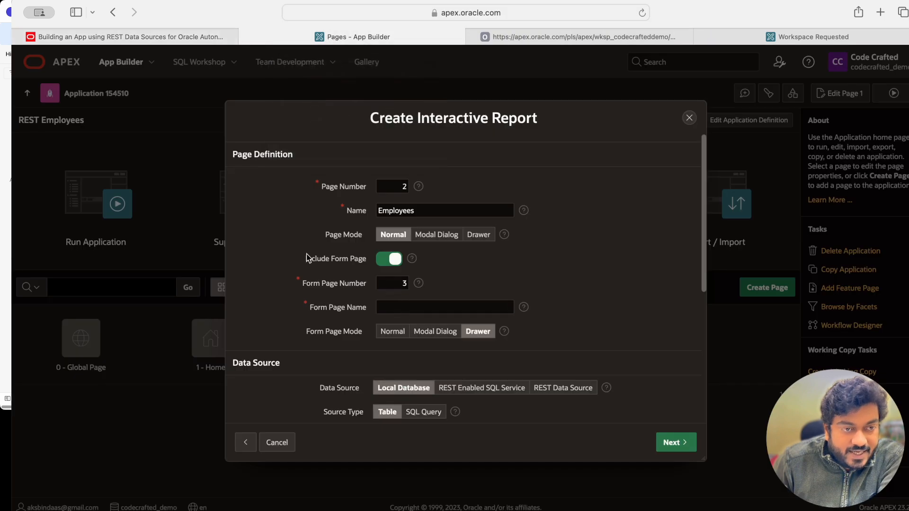
Set Form Page Name to Maintain Employee, copied from the lab instructions, and Form Page Mode to Modal Dialog
left_click(142, 37)
scroll(400, 427, "down", 1)
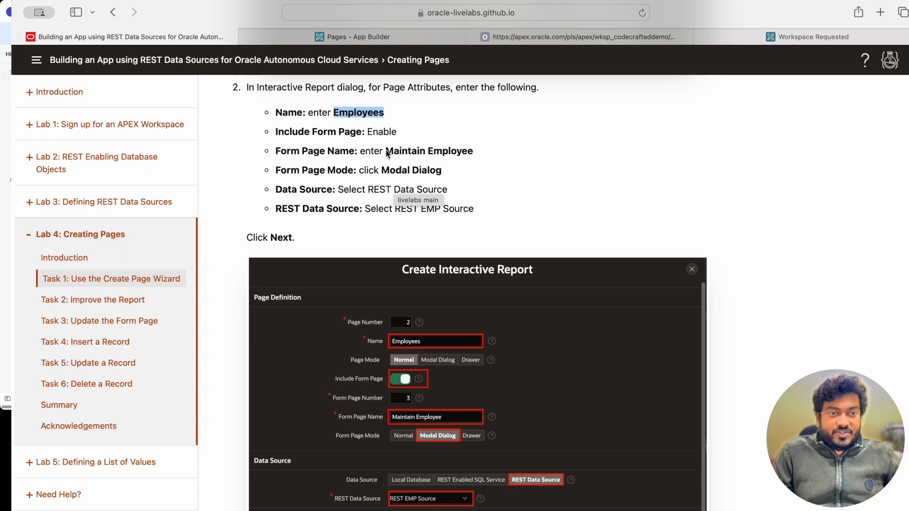
left_click_drag(386, 151, 475, 150)
key("super+c")
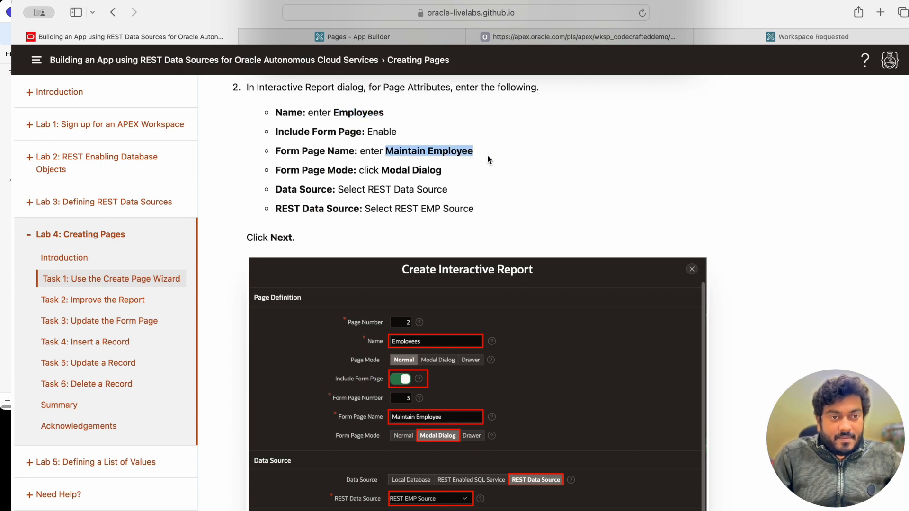
left_click(357, 37)
left_click(398, 308)
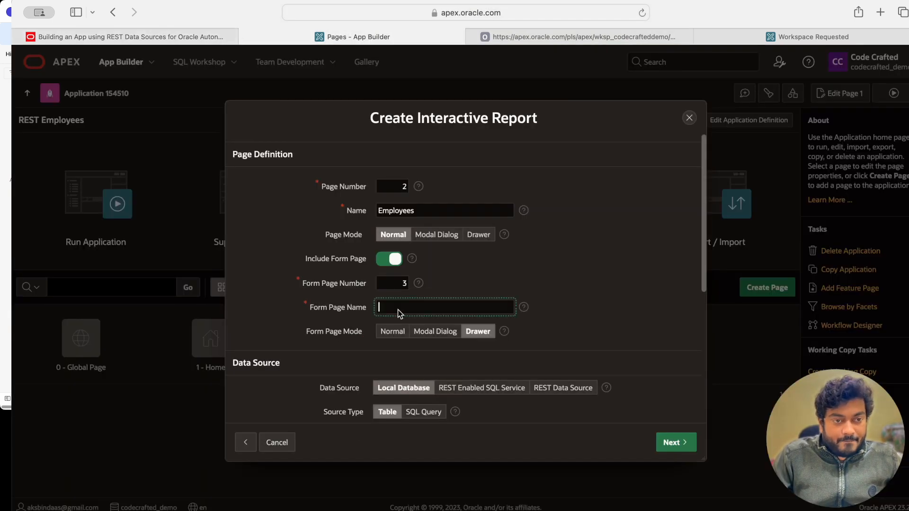
key("super+v")
left_click(436, 332)
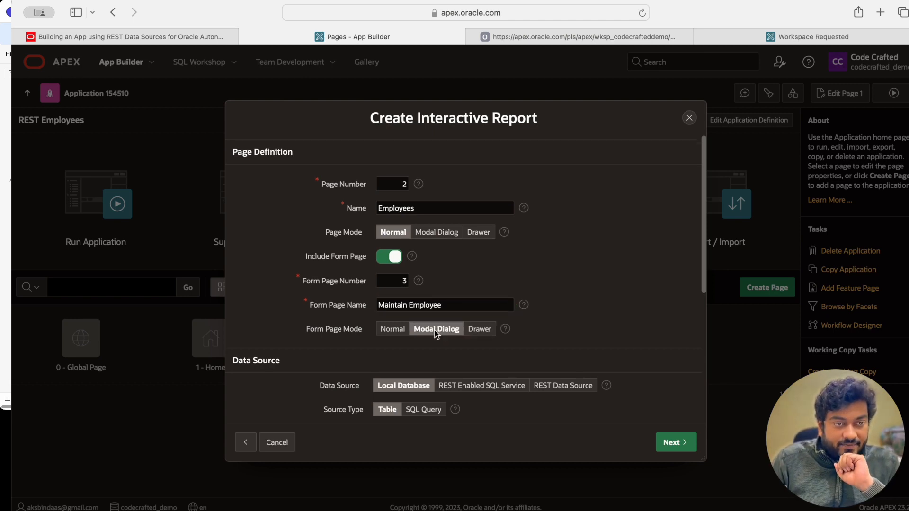
scroll(436, 331, "down", 1)
scroll(436, 329, "up", 1)
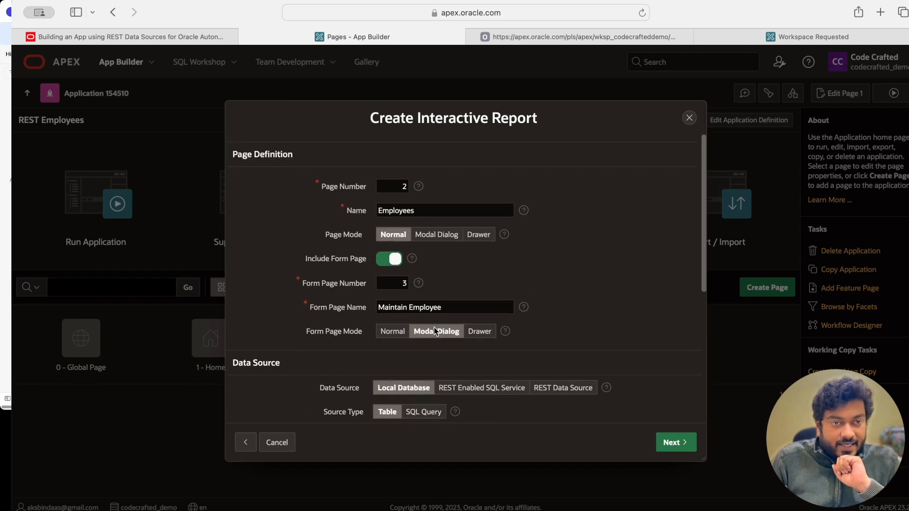
Set the report's Data Source to REST Data Source and choose REST EMP Source, following the lab's page attributes
left_click(199, 35)
scroll(464, 294, "down", 1)
scroll(465, 295, "down", 3)
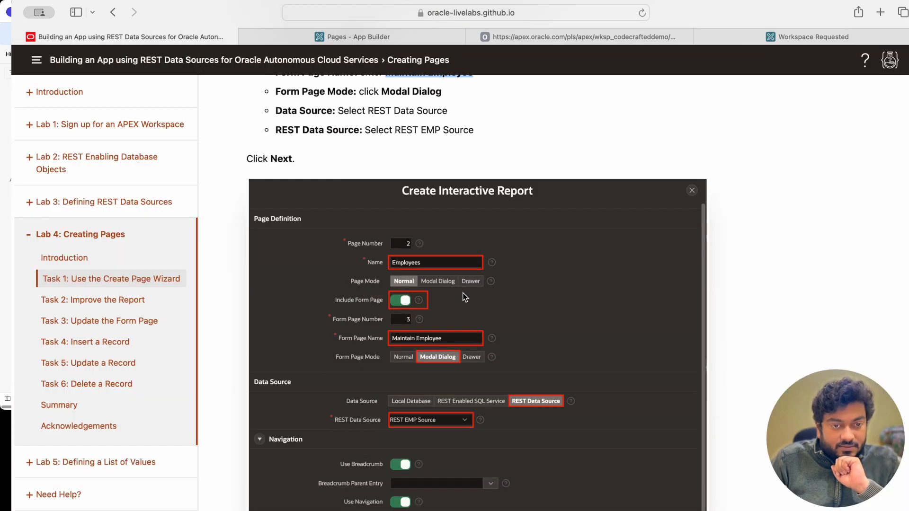
left_click(327, 39)
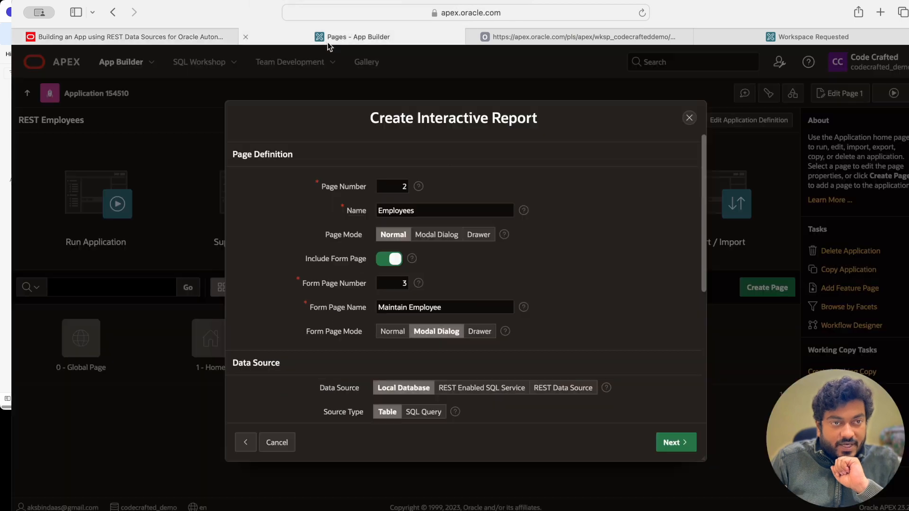
scroll(558, 284, "down", 1)
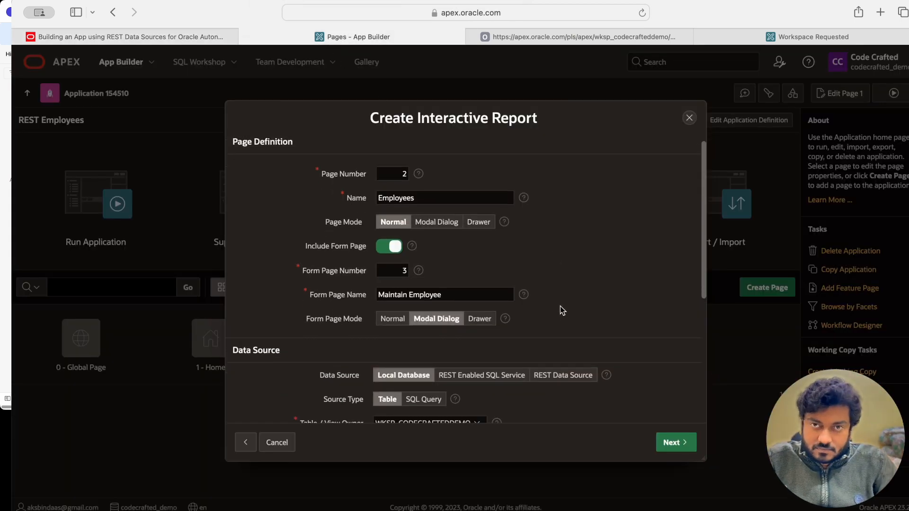
left_click(556, 375)
scroll(563, 331, "down", 5)
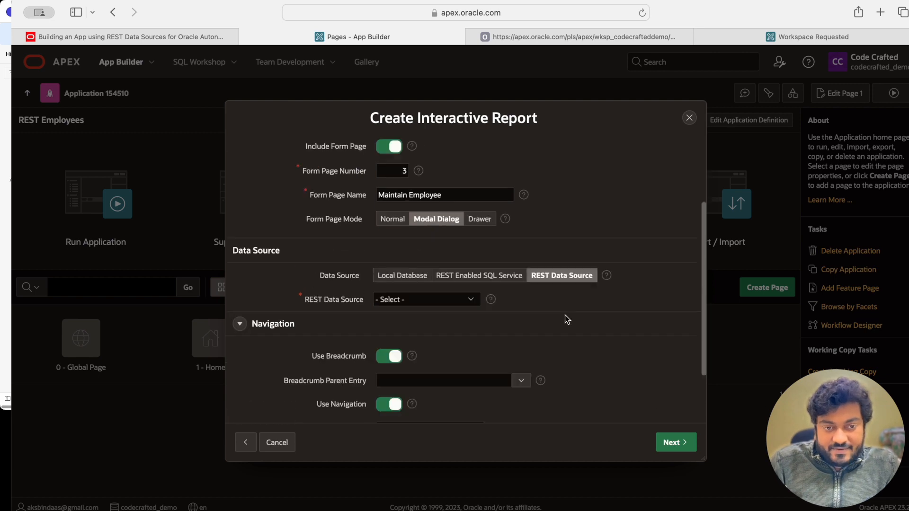
left_click(422, 298)
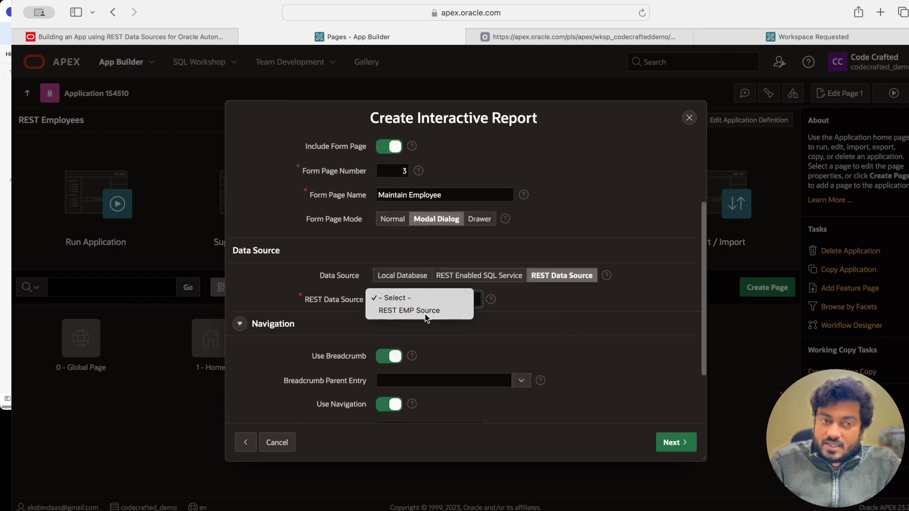
left_click(425, 312)
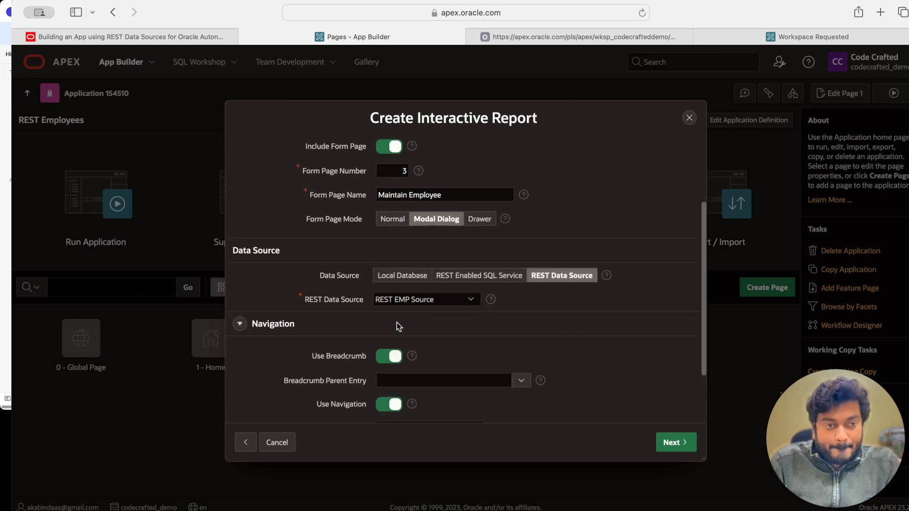
Check the Create Interactive Report settings against the lab screenshot and proceed to the primary key page of the wizard
left_click(161, 38)
scroll(434, 263, "down", 3)
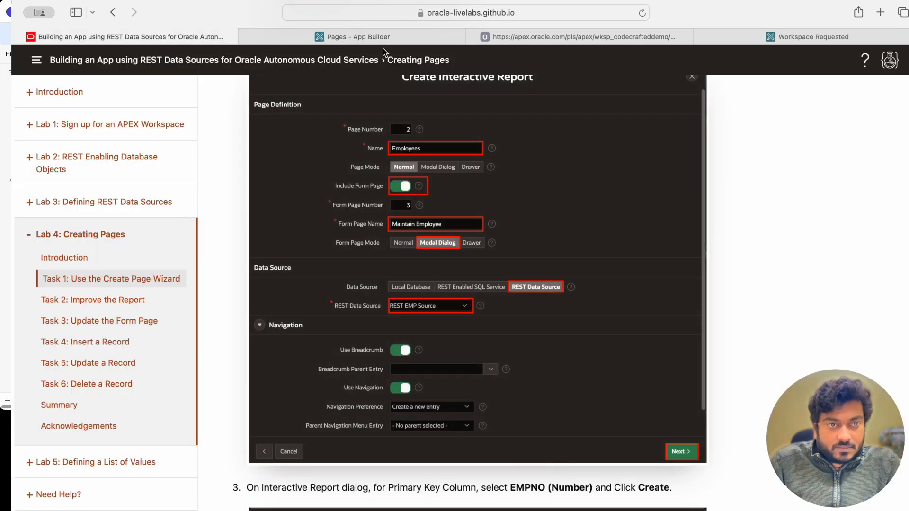
left_click(377, 36)
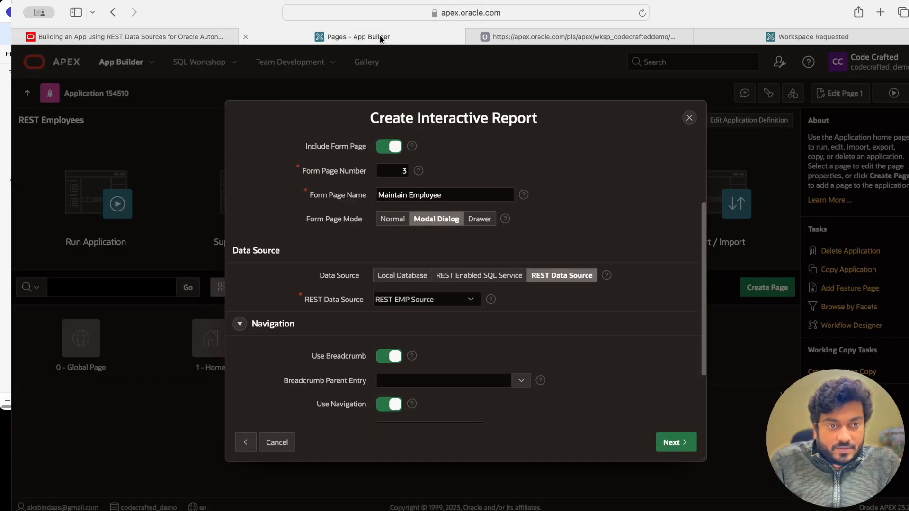
left_click(159, 36)
scroll(426, 267, "down", 1)
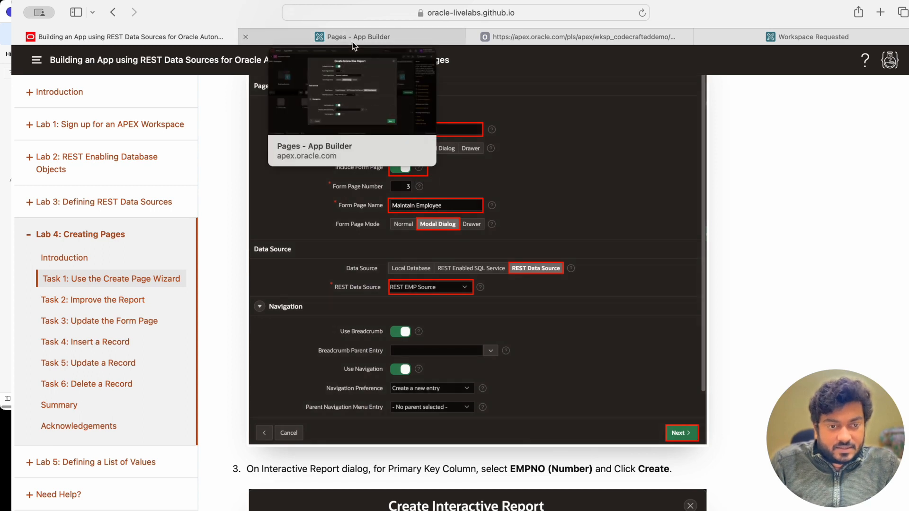
left_click(352, 42)
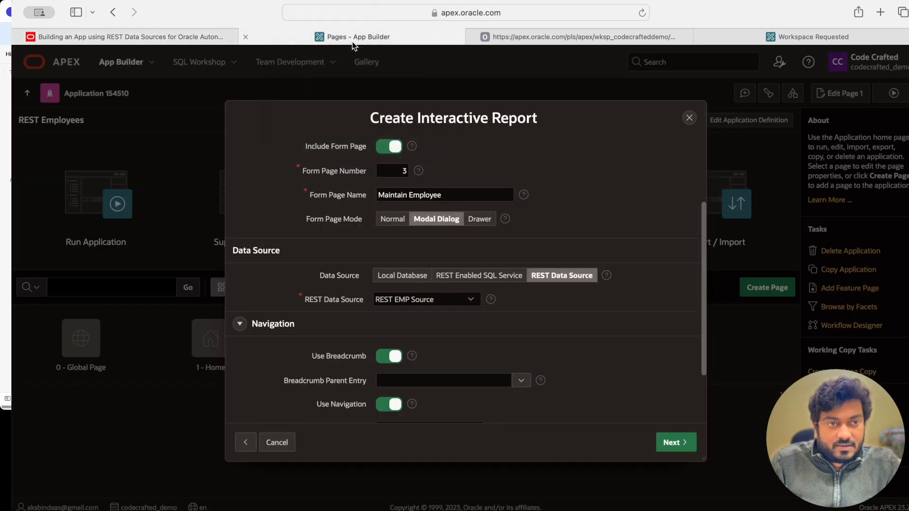
left_click(676, 442)
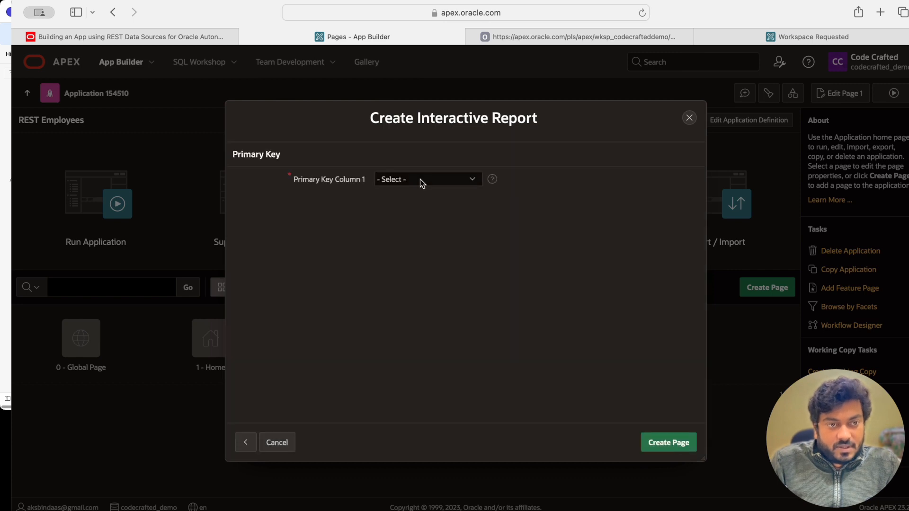
Set Primary Key Column 1 to EMPNO (Number), check it against the lab, and create the report and form pages
left_click(420, 180)
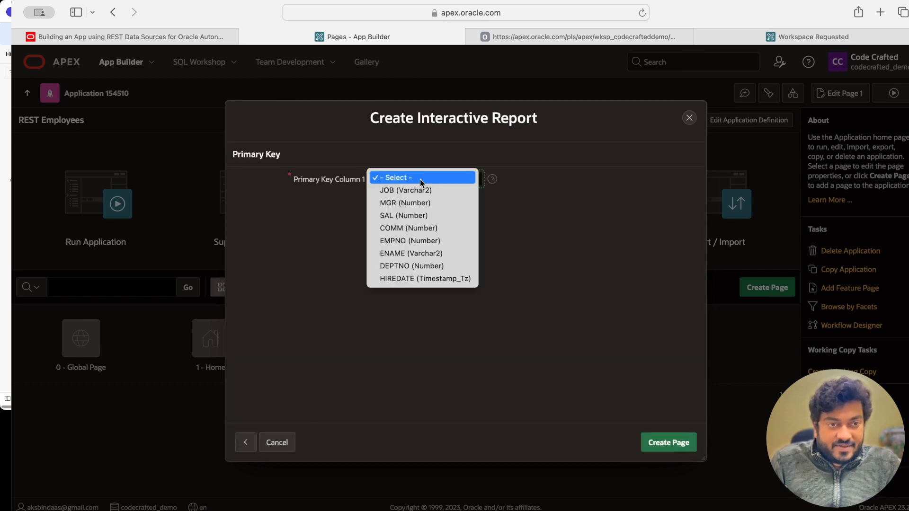
left_click(392, 242)
left_click(132, 40)
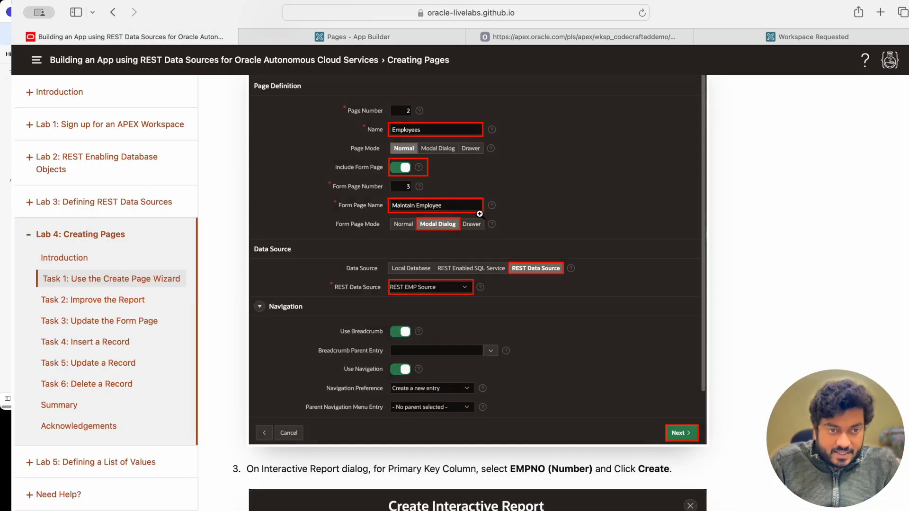
scroll(482, 215, "down", 5)
scroll(492, 327, "down", 4)
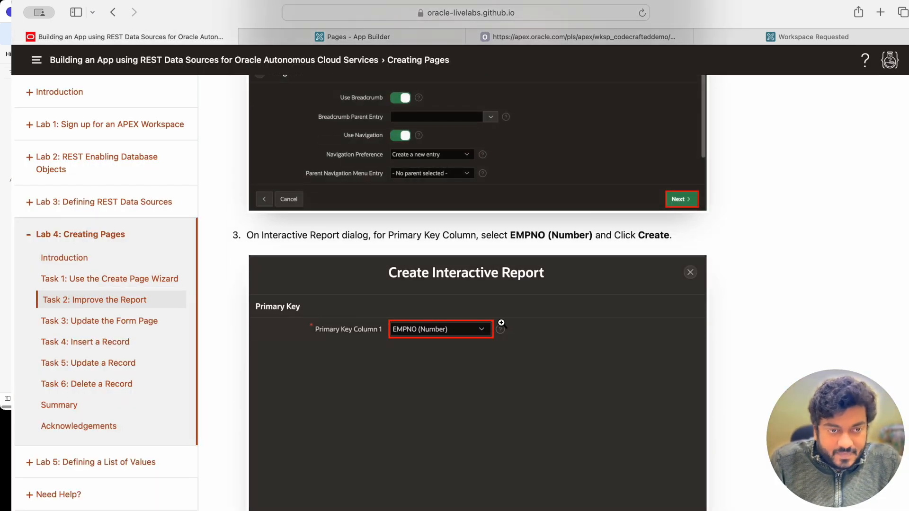
left_click(359, 38)
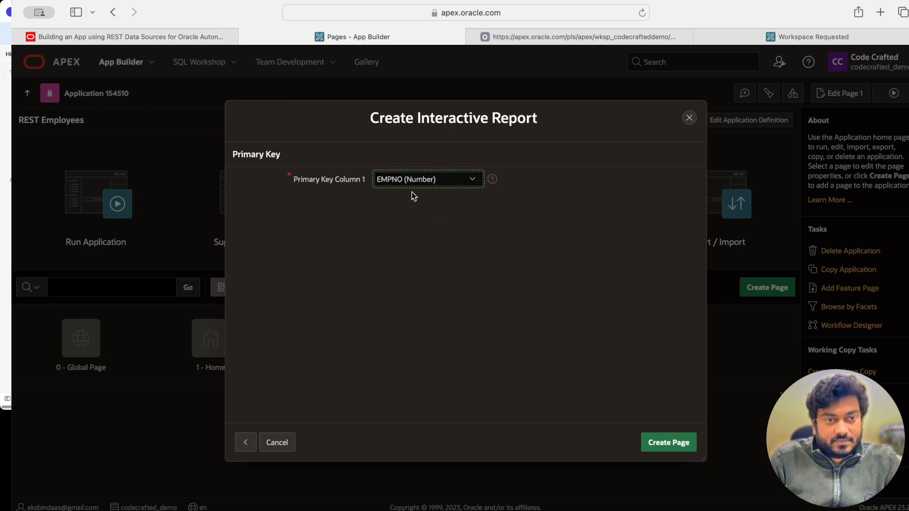
left_click(667, 442)
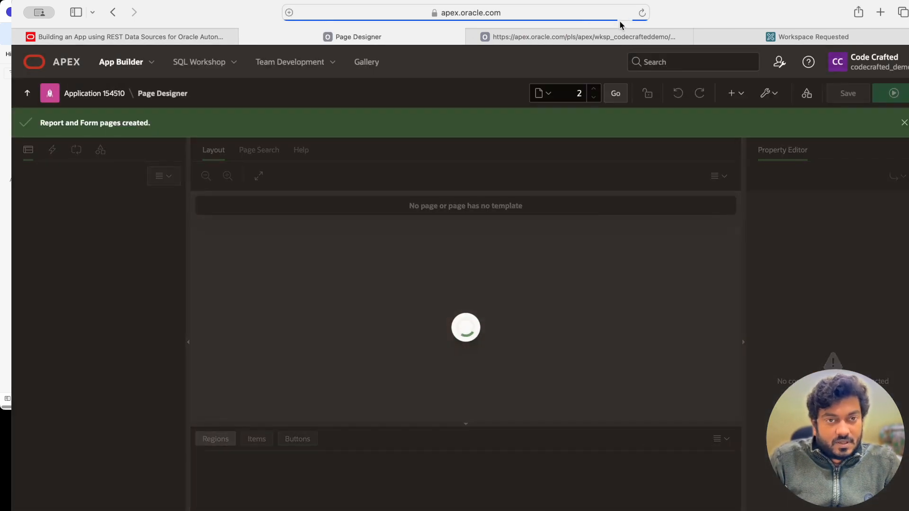
Run the Employees page and use the application's navigation menu to visit Home and return to Employees
left_click(617, 37)
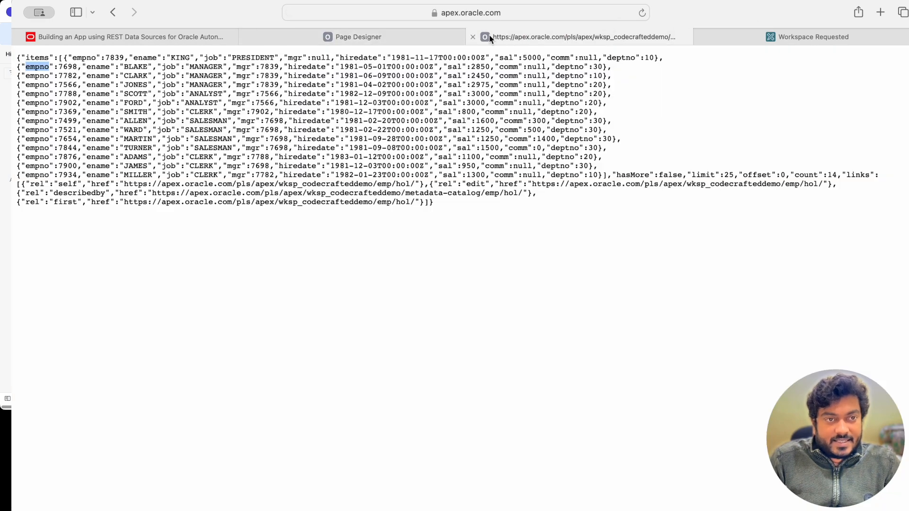
left_click(450, 37)
left_click(894, 94)
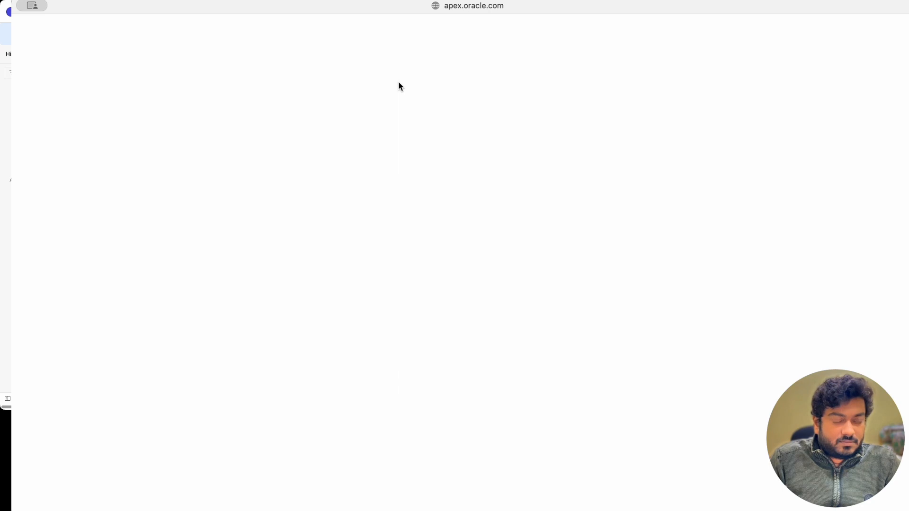
left_click(26, 28)
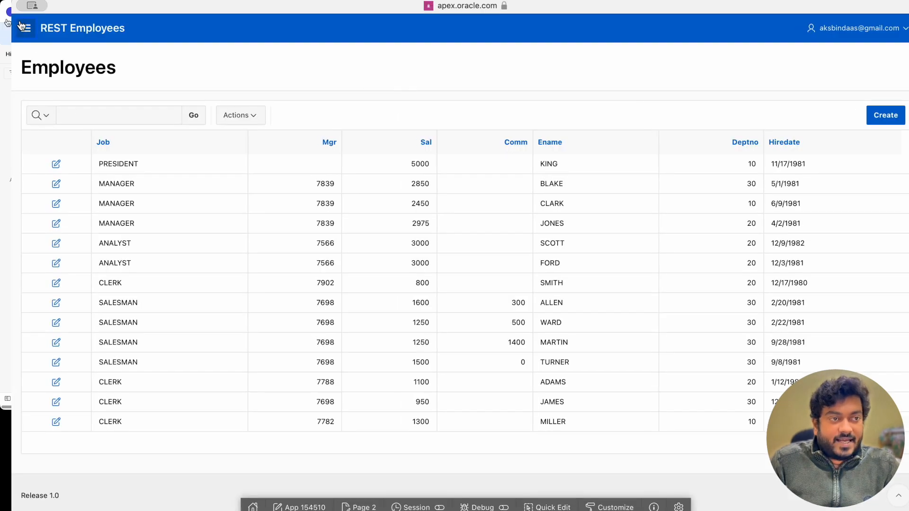
left_click(39, 59)
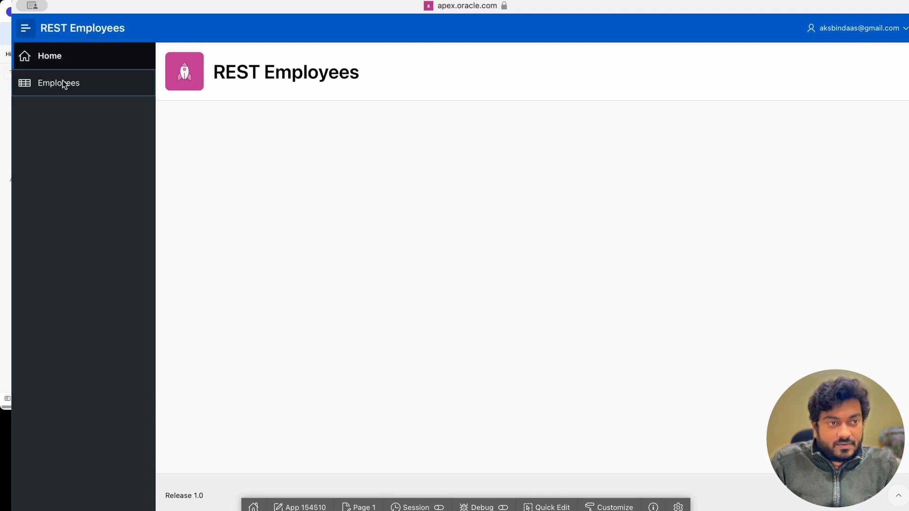
left_click(50, 84)
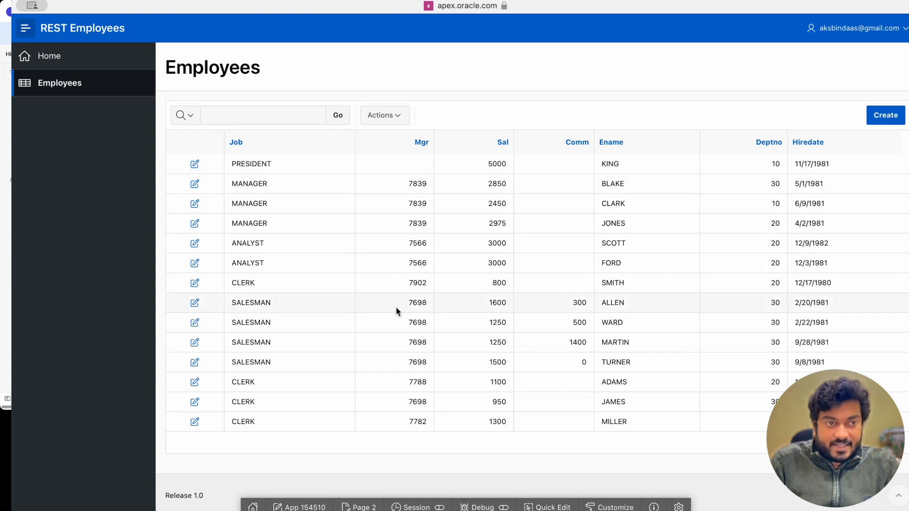
View the blank Maintain Employee form from the Employees report, cancel it, and close the running application window
left_click(885, 118)
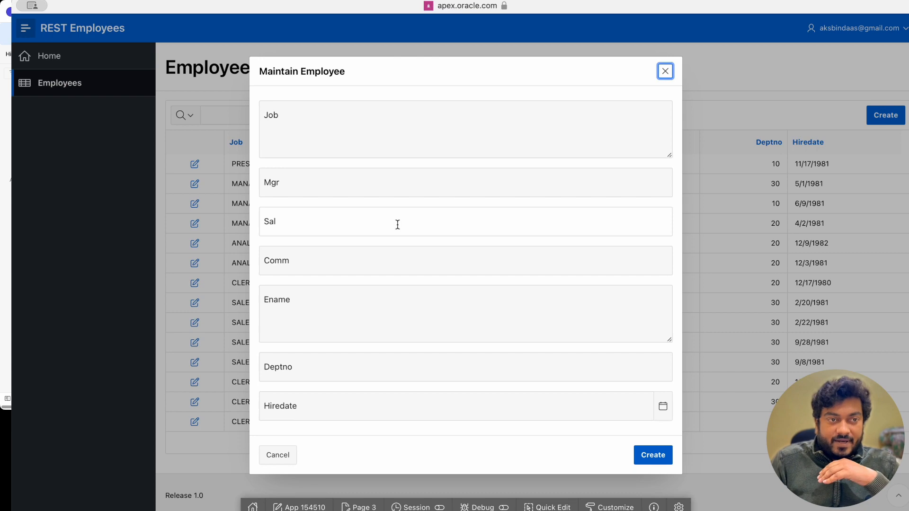
left_click(294, 455)
left_click_drag(71, 14, 162, 109)
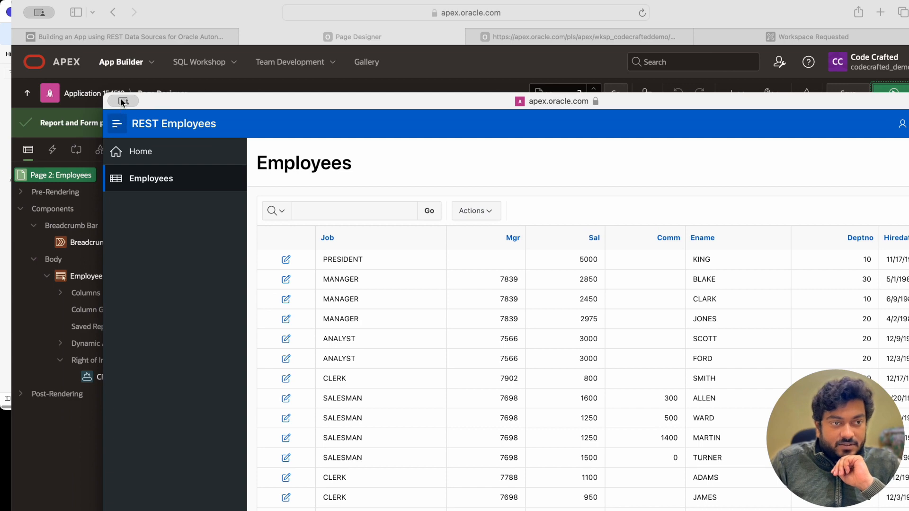
key("super+w")
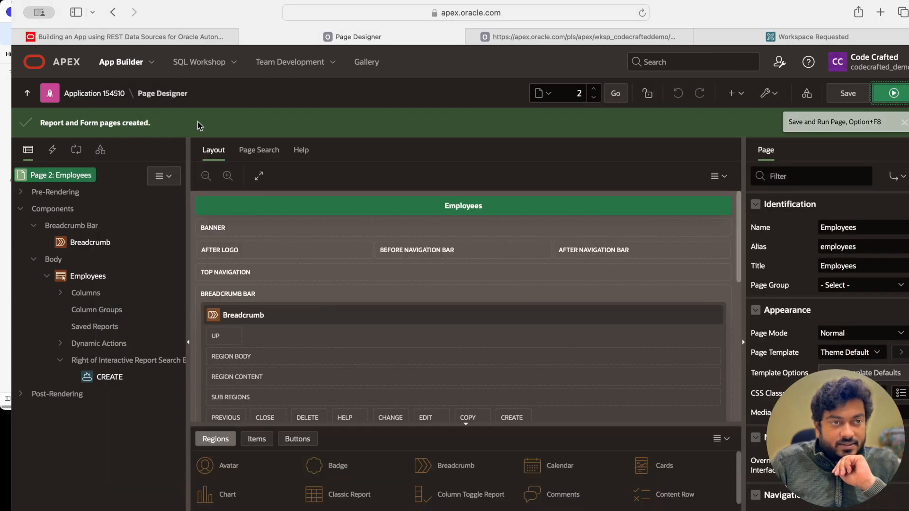
Expand Task 2: Improve the Report in the lab guide and read its instructions for running the page and reordering columns
left_click(155, 38)
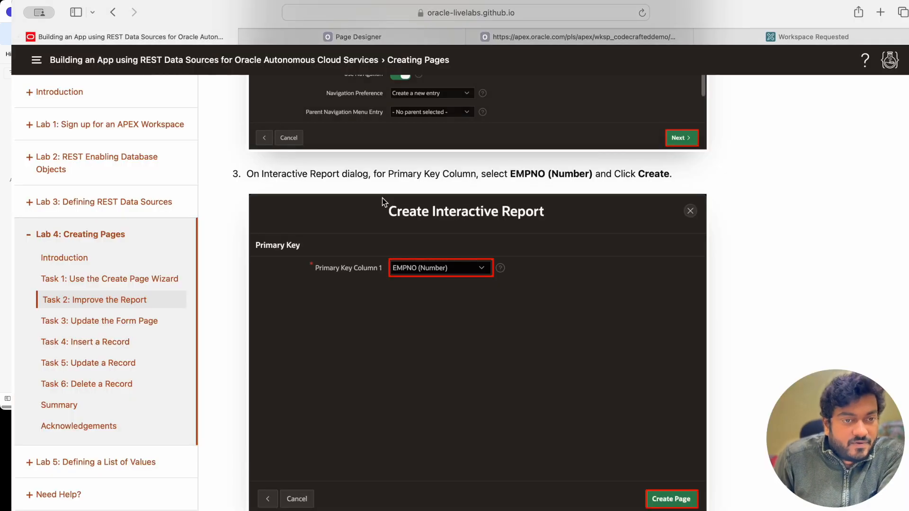
scroll(382, 198, "down", 8)
left_click(275, 187)
left_click(265, 157)
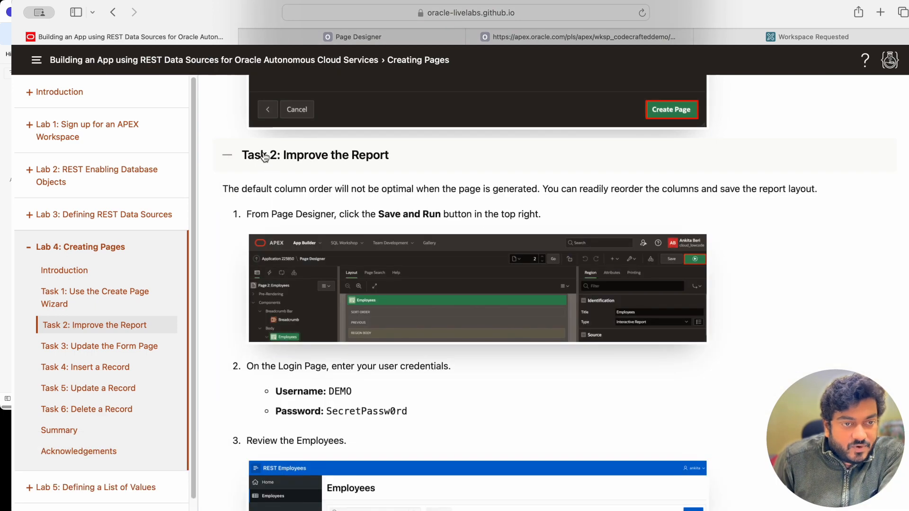
scroll(387, 212, "down", 10)
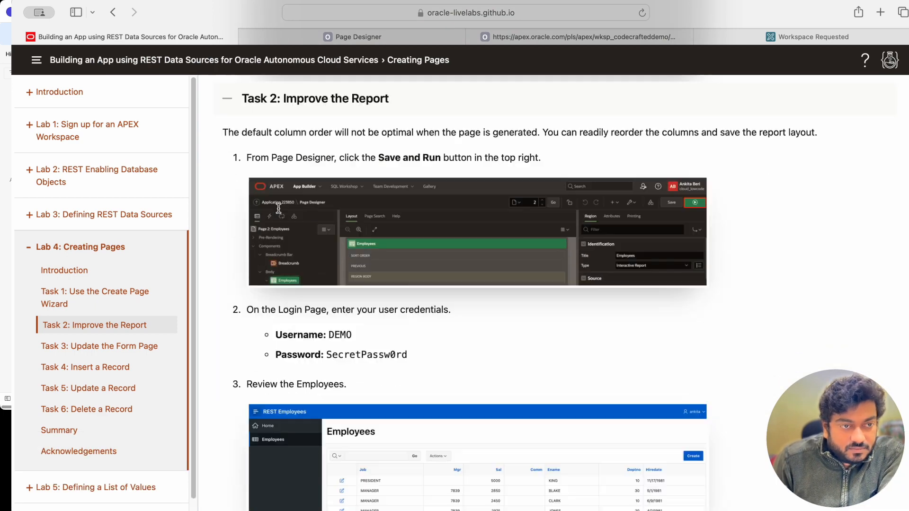
scroll(286, 190, "up", 5)
scroll(285, 198, "down", 5)
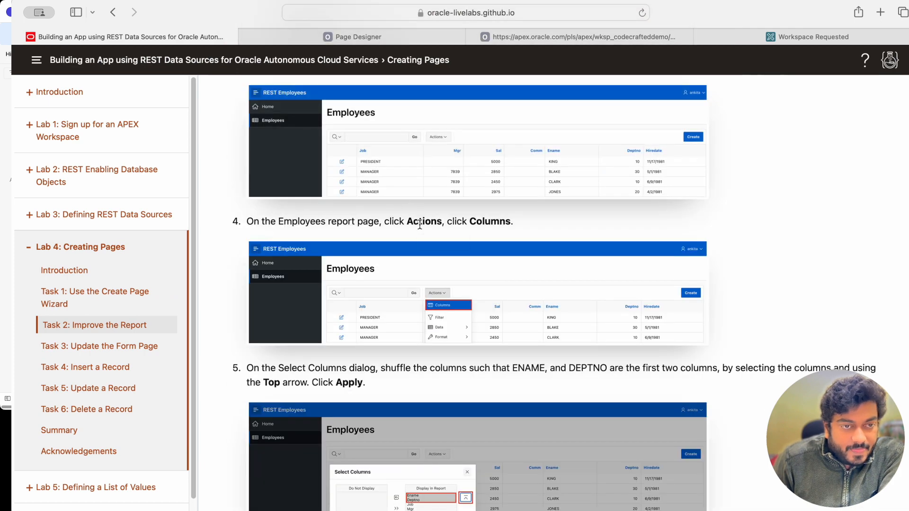
scroll(300, 235, "up", 2)
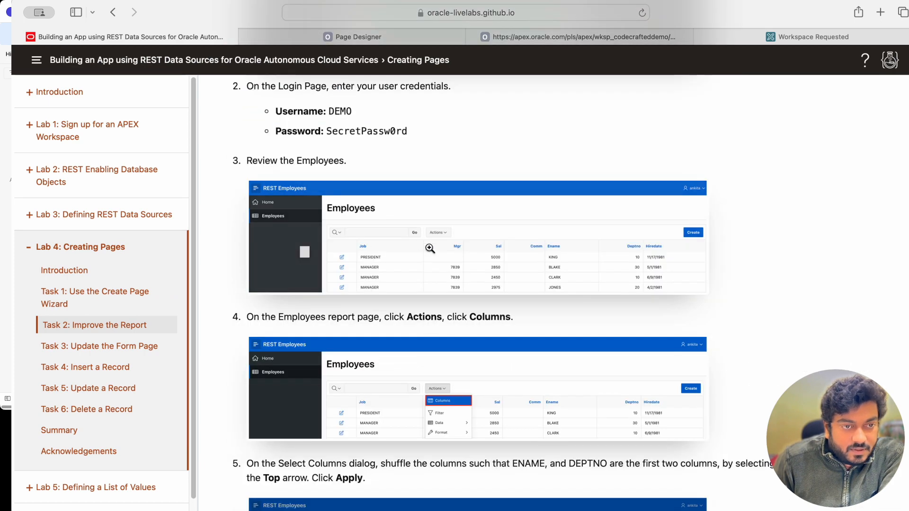
Save and run the Employees page again, expand its navigation menu, and close the application window to return to Page Designer
left_click(312, 43)
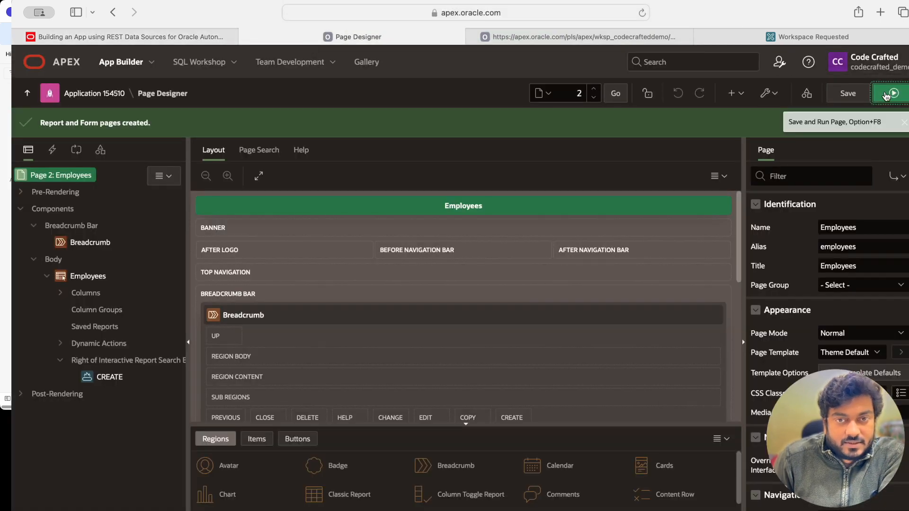
right_click(886, 96)
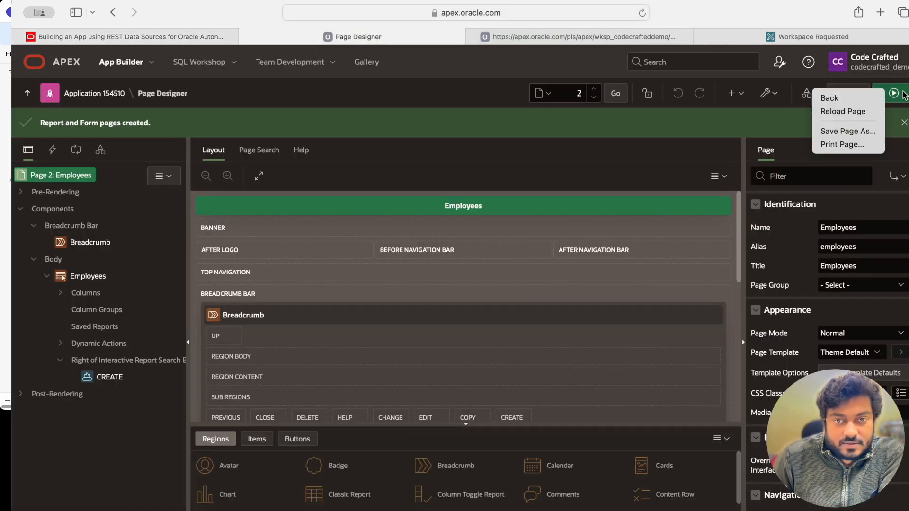
left_click(903, 95)
left_click(902, 96)
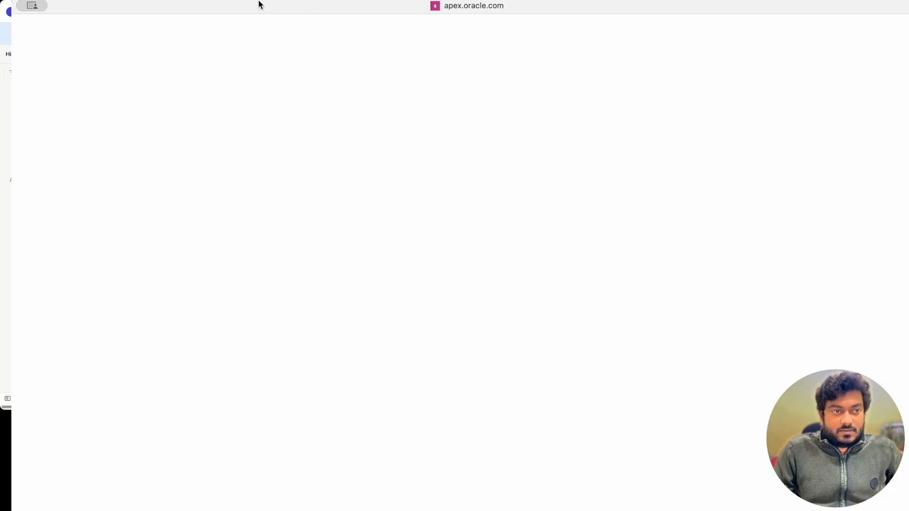
left_click_drag(195, 11, 226, 59)
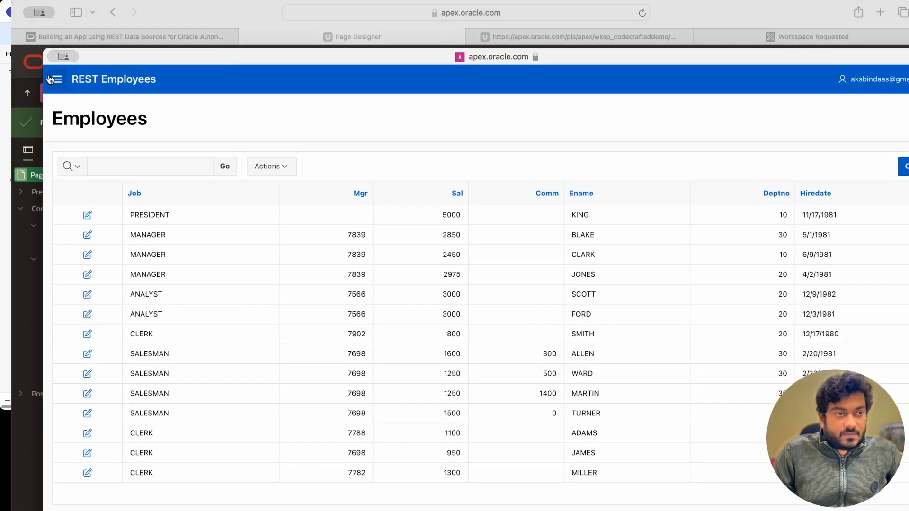
left_click(56, 80)
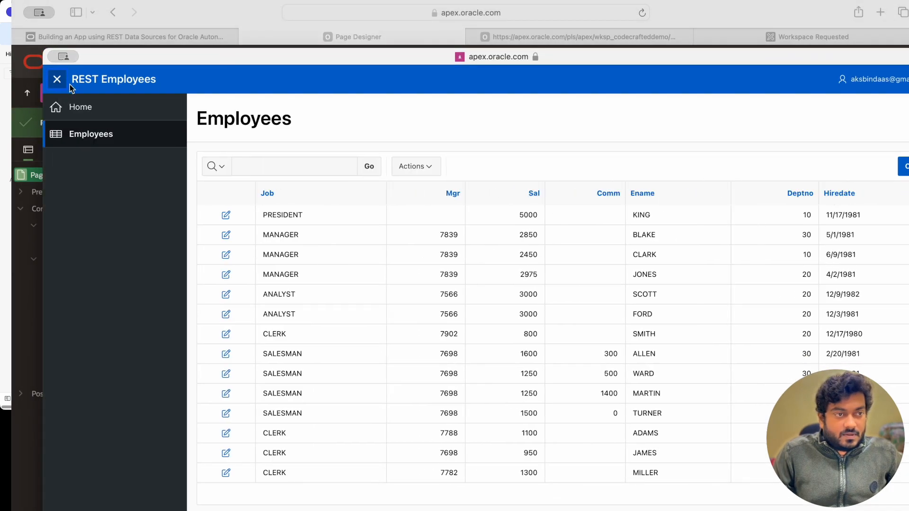
key("super+w")
right_click(895, 94)
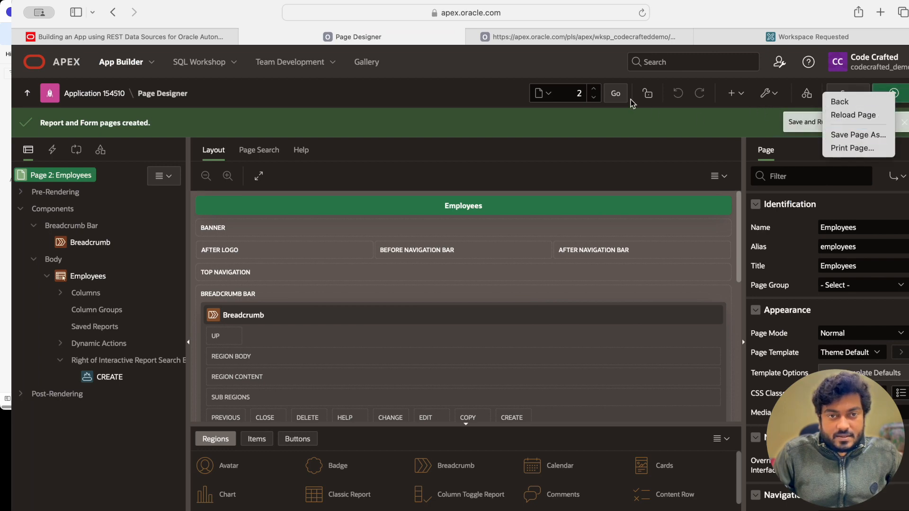
Dismiss the open context menu, save and run the Employees page, and move the running application window aside
left_click(444, 109)
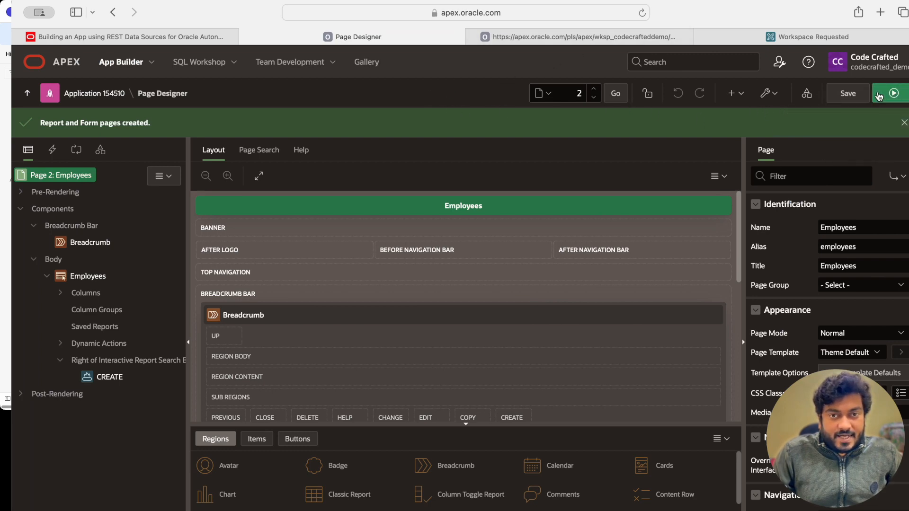
left_click(879, 94)
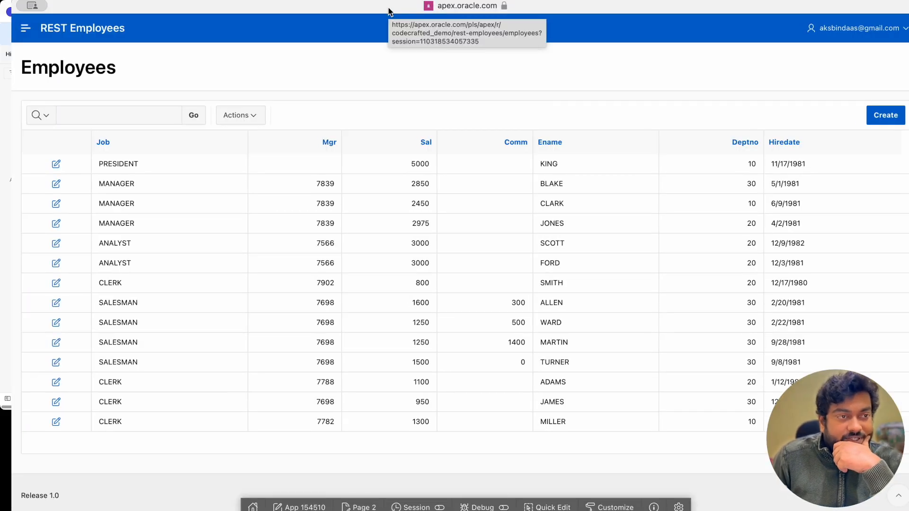
mouse_move(388, 8)
left_mouse_down()
mouse_move(403, 30)
mouse_move(394, 5)
left_mouse_up()
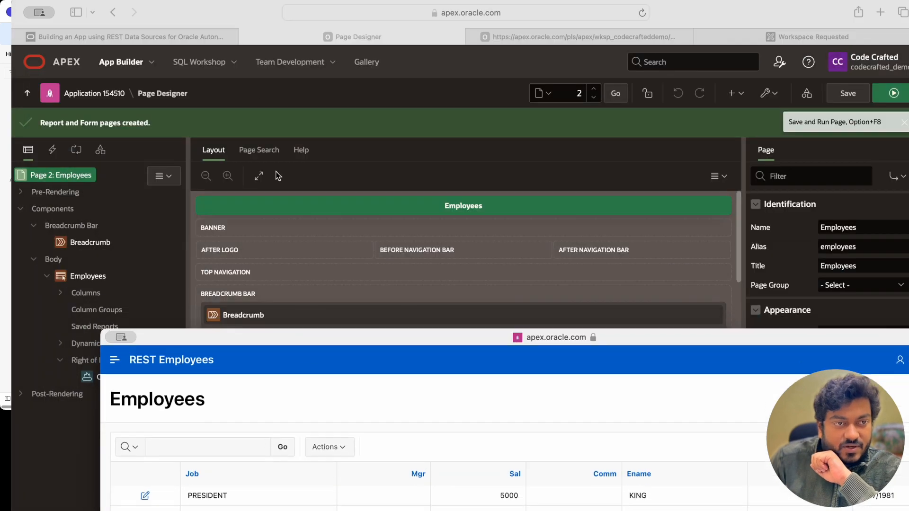
Read the lab guide's Task 2 instructions for reordering the report columns and saving the layout
left_click(155, 33)
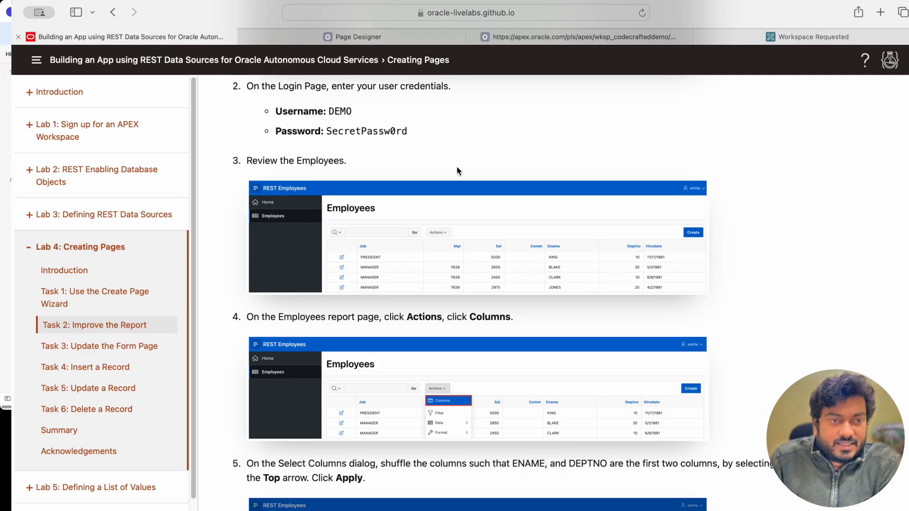
scroll(457, 170, "down", 3)
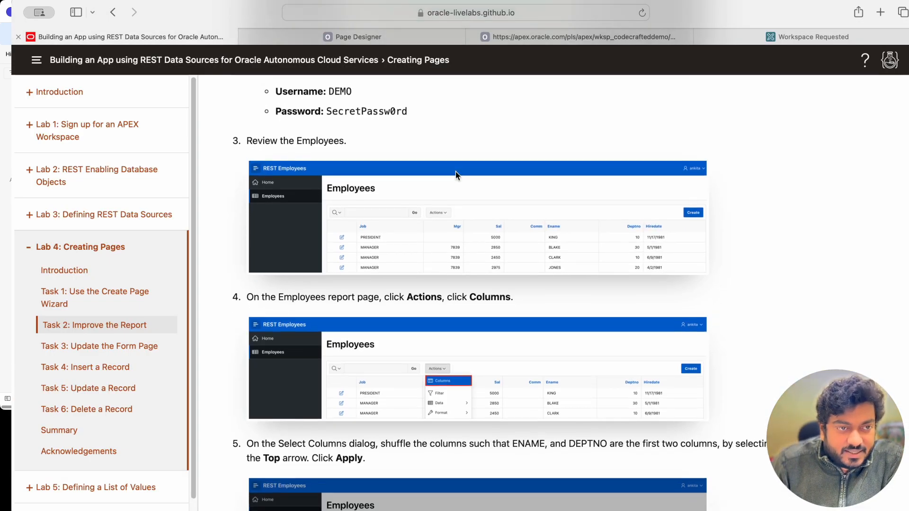
scroll(457, 176, "down", 5)
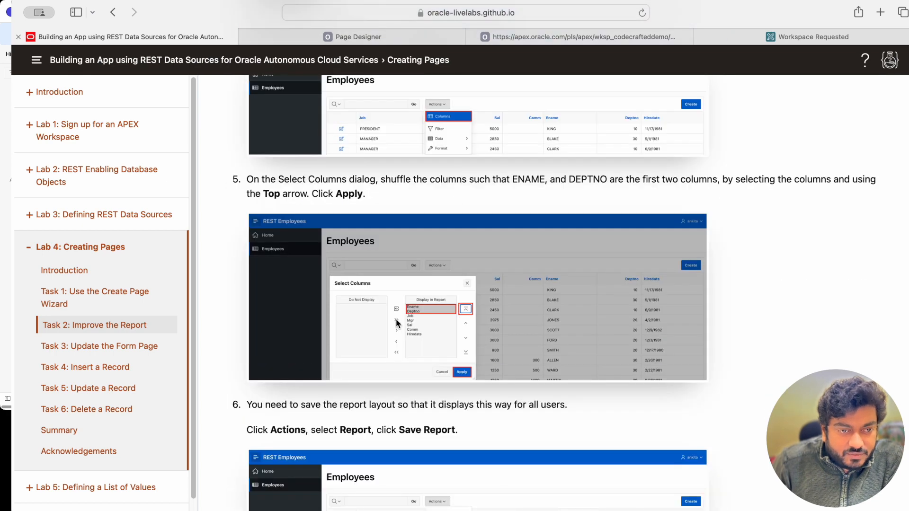
scroll(440, 308, "down", 1)
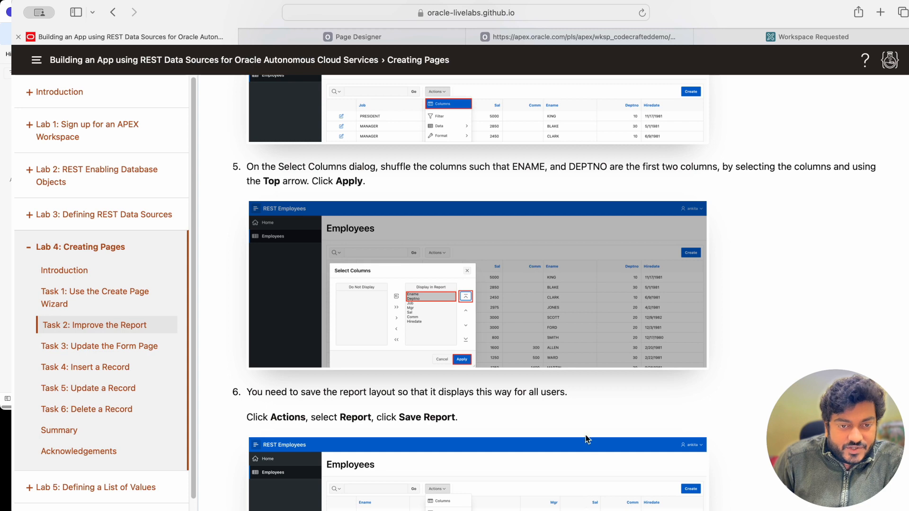
In the running Employees report, move the Ename and Deptno columns to the beginning of the displayed columns and apply the new order
key("super+grave")
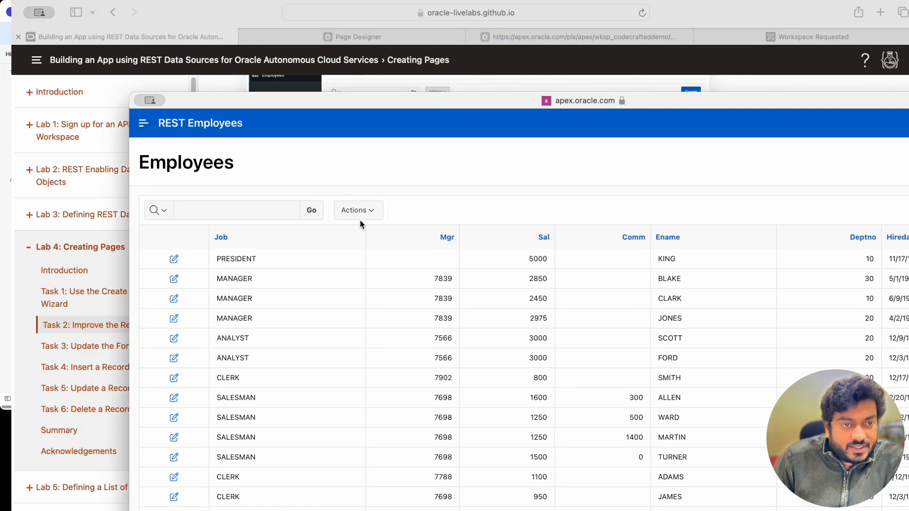
left_click(360, 217)
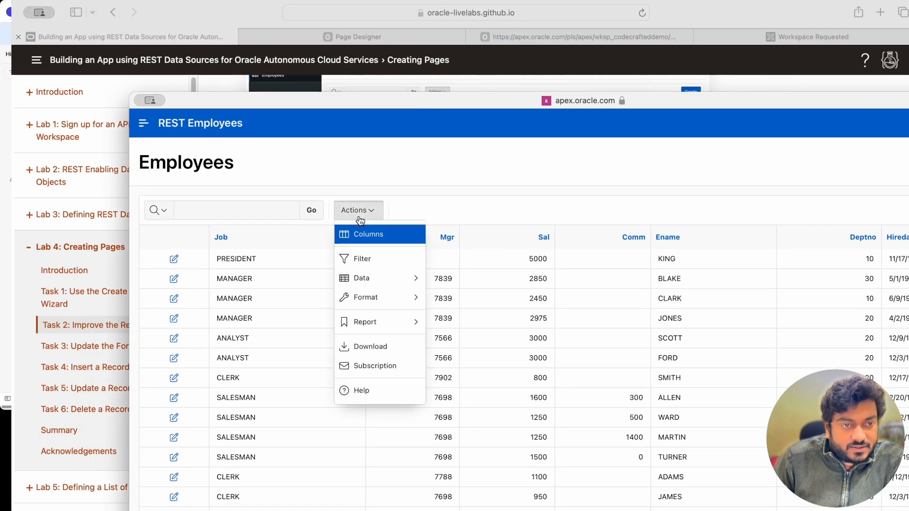
left_click(371, 233)
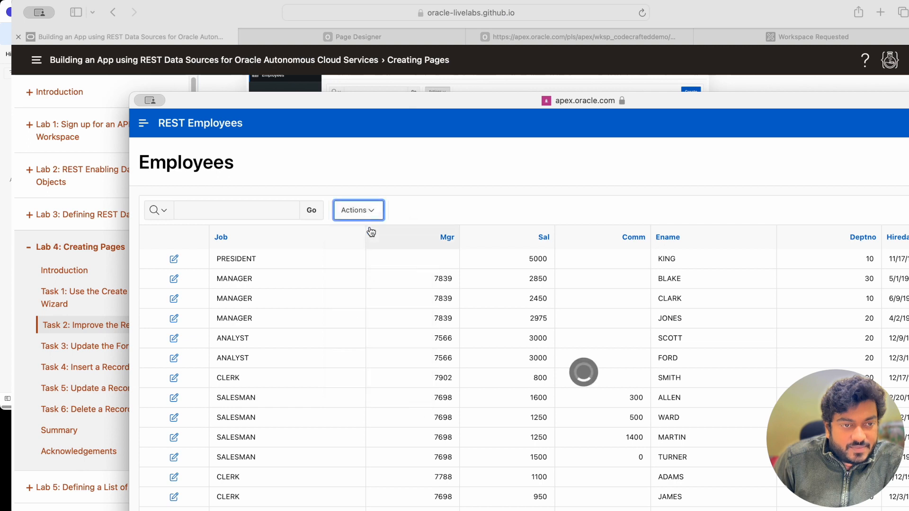
left_click(312, 330)
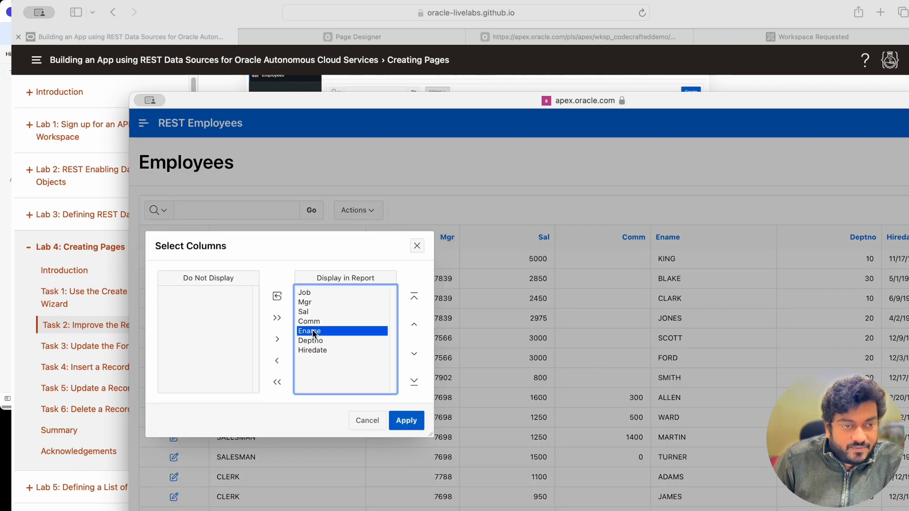
left_click(316, 341, "shift")
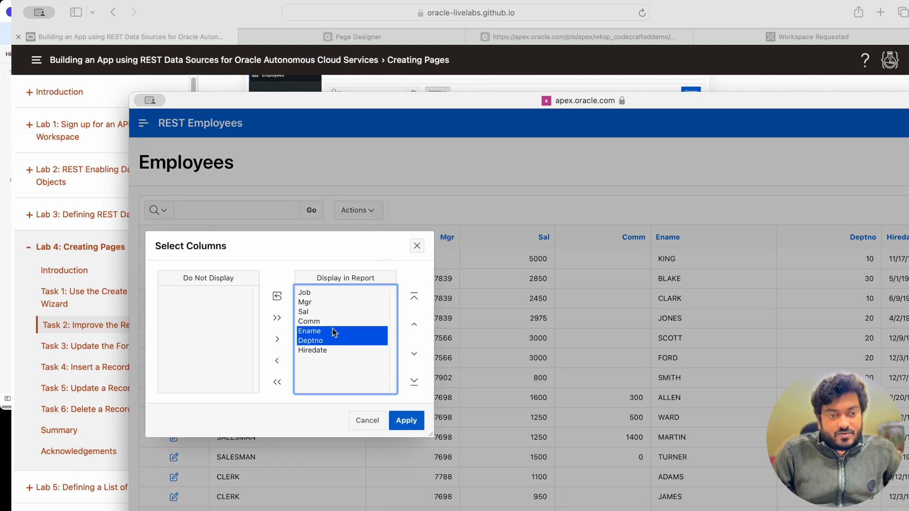
left_click(415, 298)
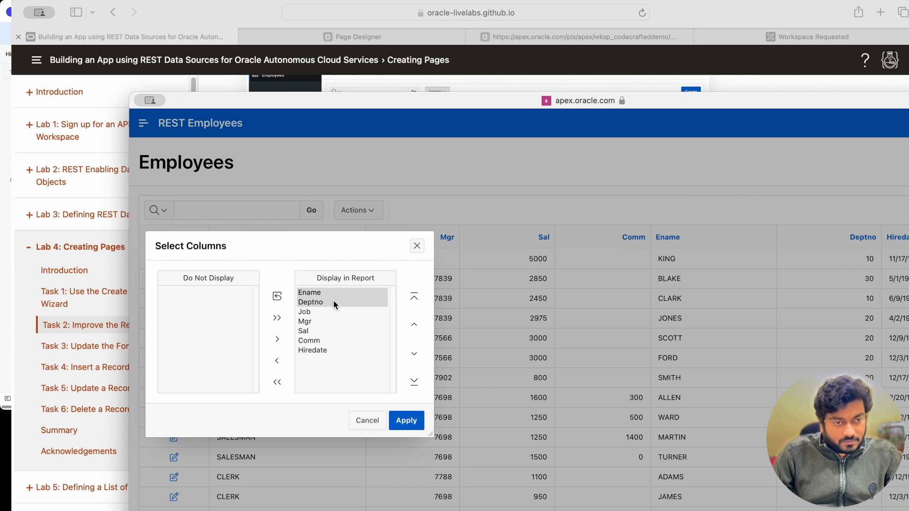
left_click(405, 425)
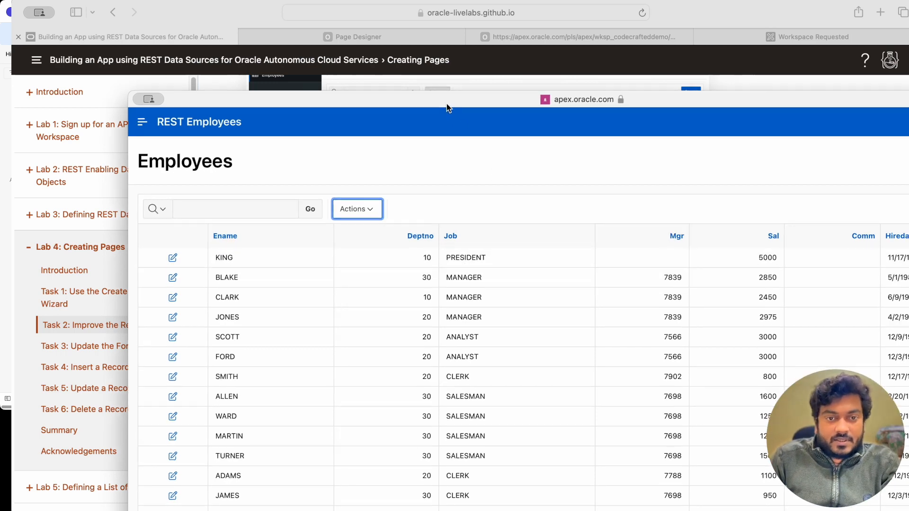
Save the Employees report layout as the default report settings with Primary as the default report type
left_click_drag(448, 105, 286, 74)
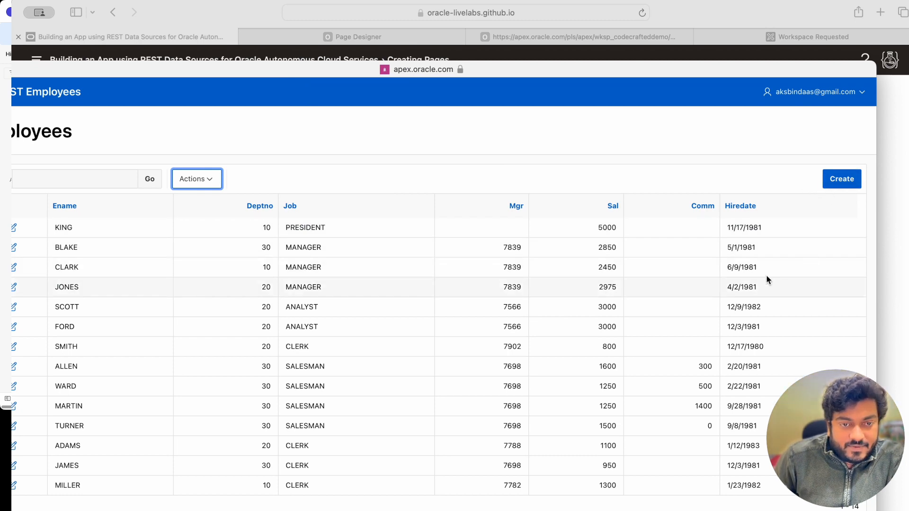
left_click(215, 179)
mouse_move(253, 297)
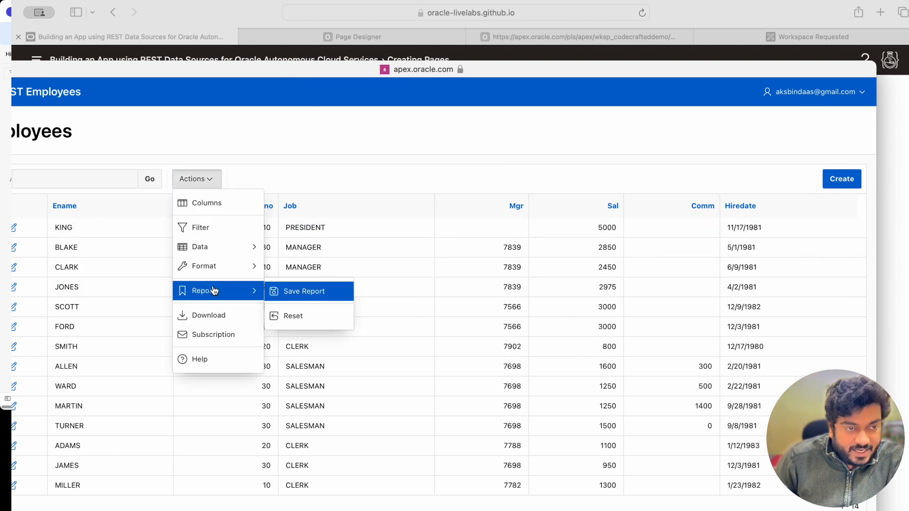
left_click(324, 293)
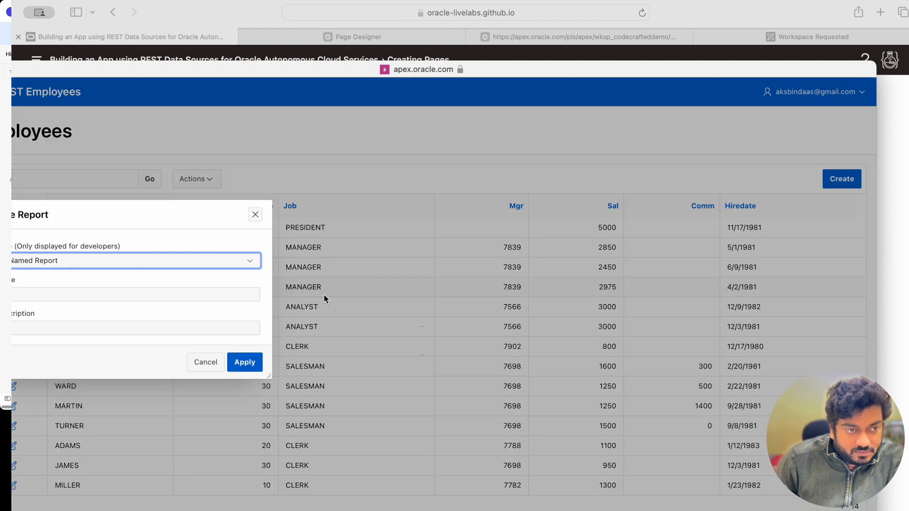
scroll(313, 358, "left", 1)
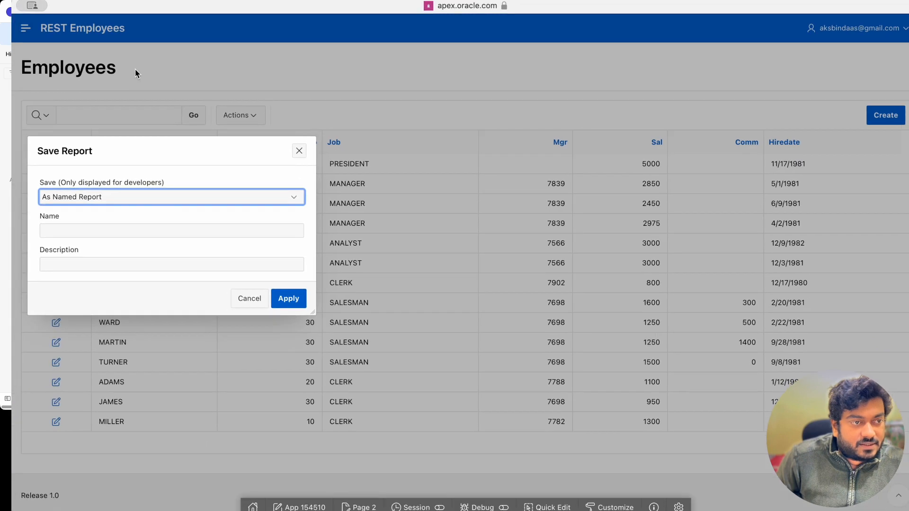
left_click(129, 198)
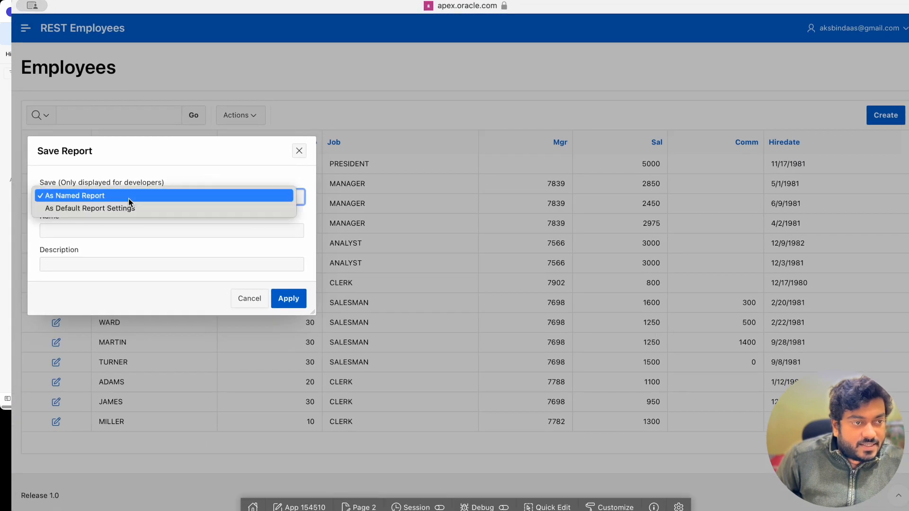
left_click(132, 212)
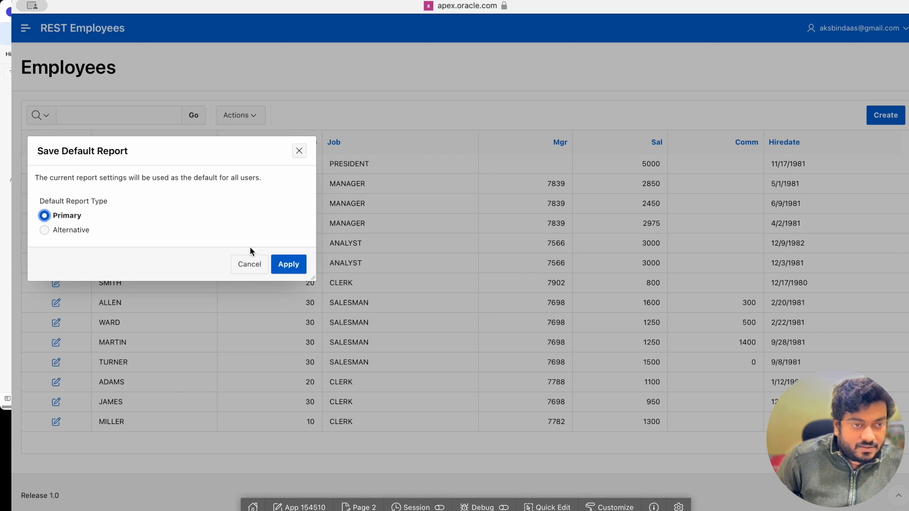
left_click(286, 264)
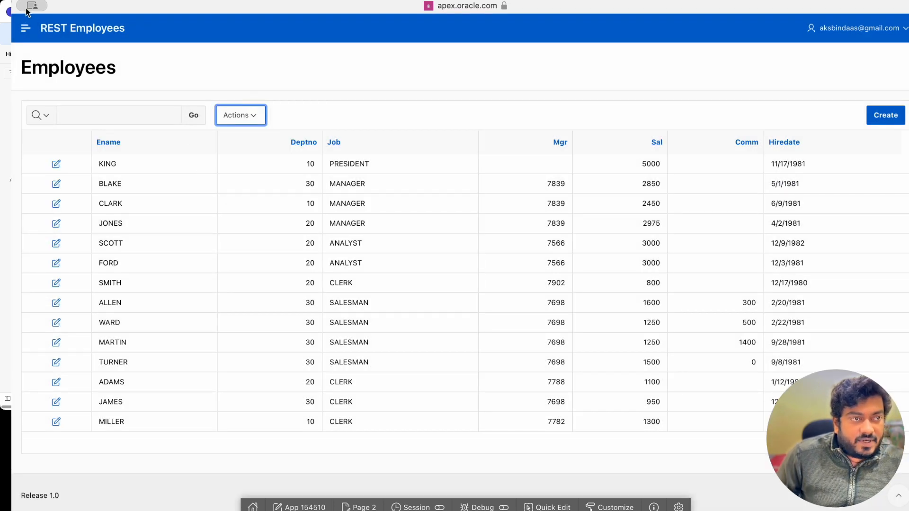
Run the Employees page again from Page Designer to check the saved column order, and move the application window aside
left_click(39, 33)
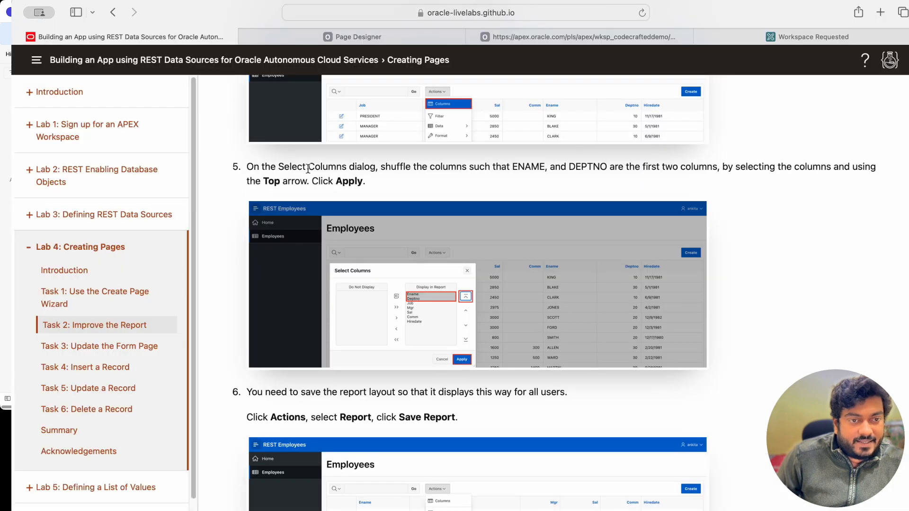
left_click(337, 40)
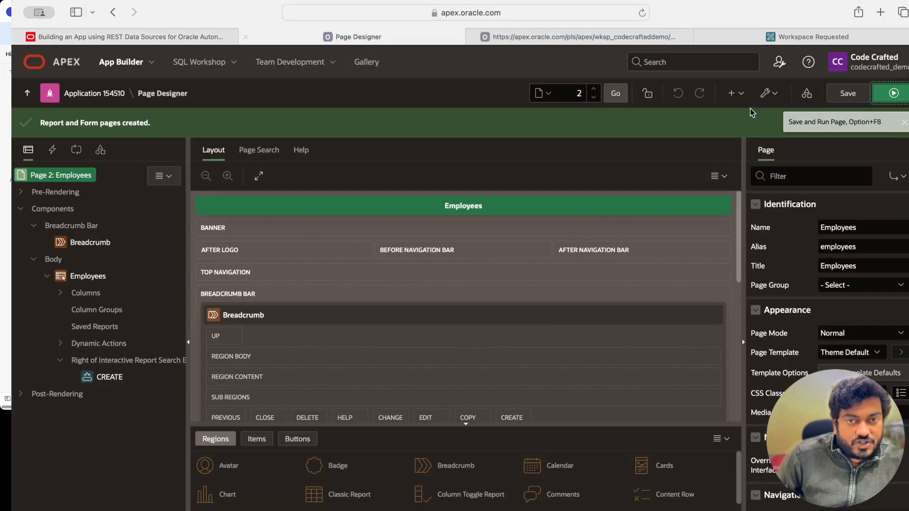
left_click(875, 93)
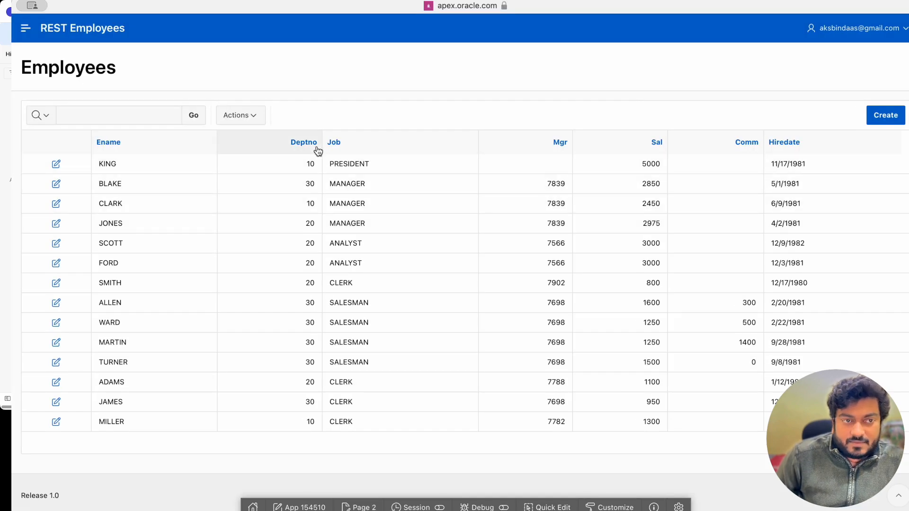
left_click_drag(230, 7, 374, 356)
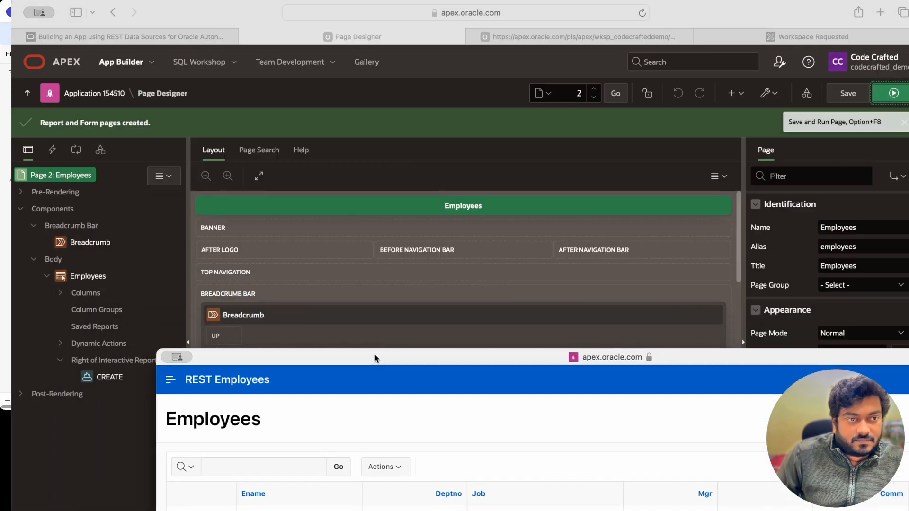
Review the remaining Task 2 steps in the lab guide on saving the report layout as the primary default for all users
left_click(306, 165)
left_click(167, 37)
scroll(474, 284, "down", 2)
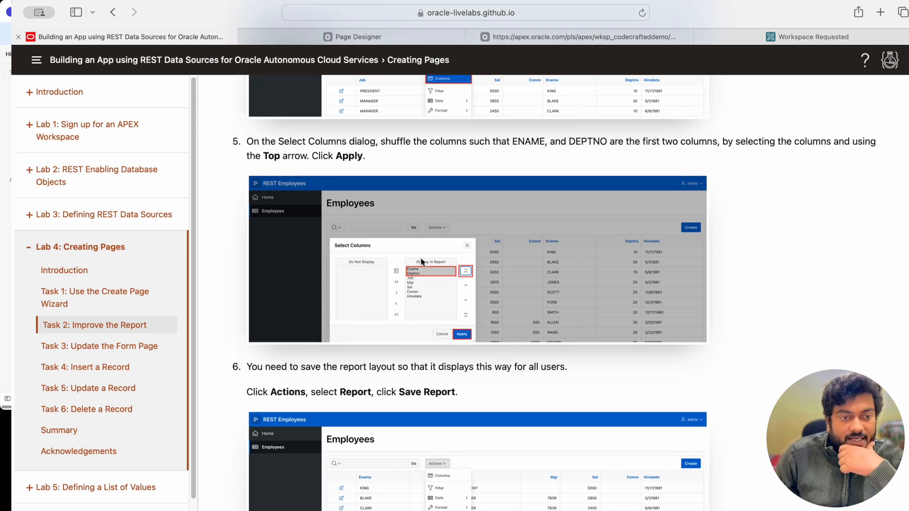
scroll(421, 262, "down", 3)
scroll(421, 260, "down", 7)
scroll(421, 262, "up", 7)
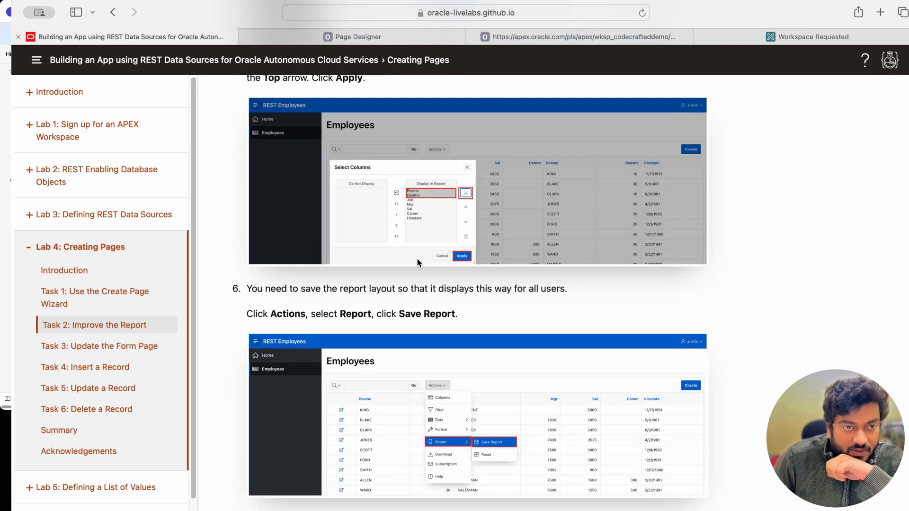
scroll(417, 258, "down", 1)
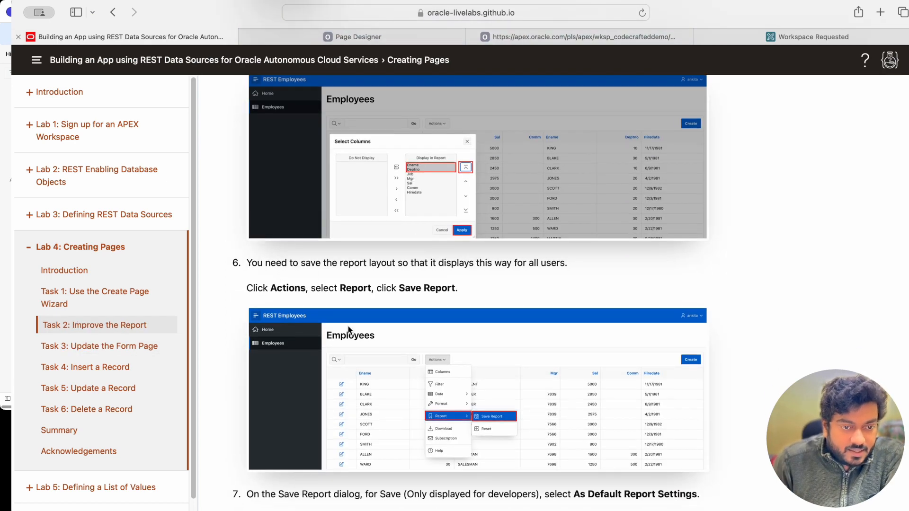
scroll(293, 292, "down", 1)
scroll(441, 346, "down", 3)
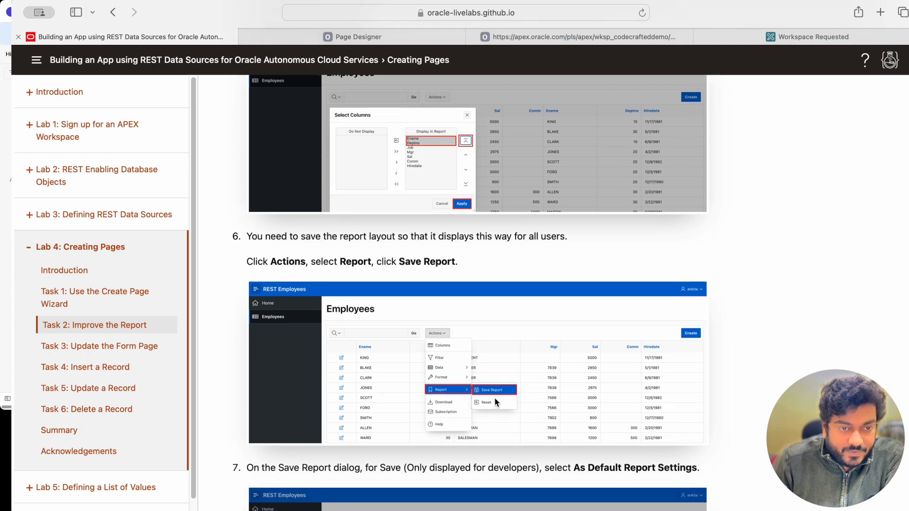
scroll(476, 390, "down", 8)
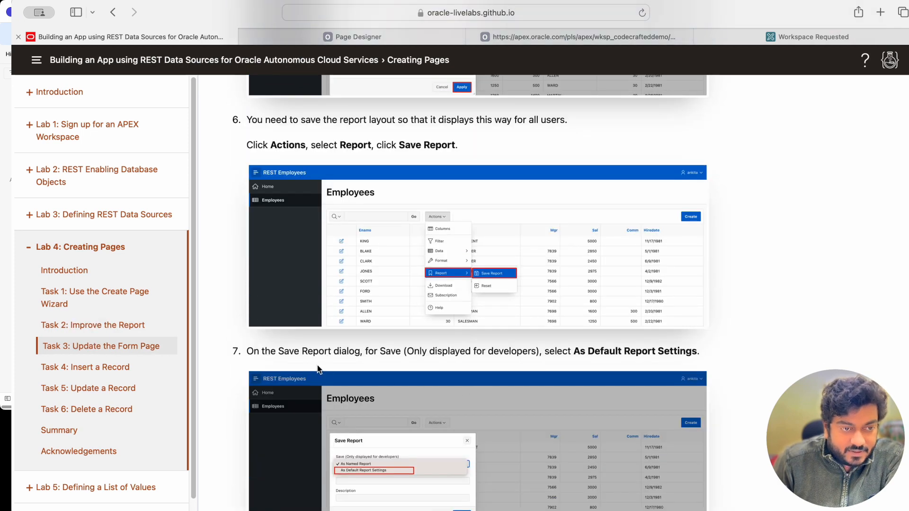
scroll(405, 358, "down", 4)
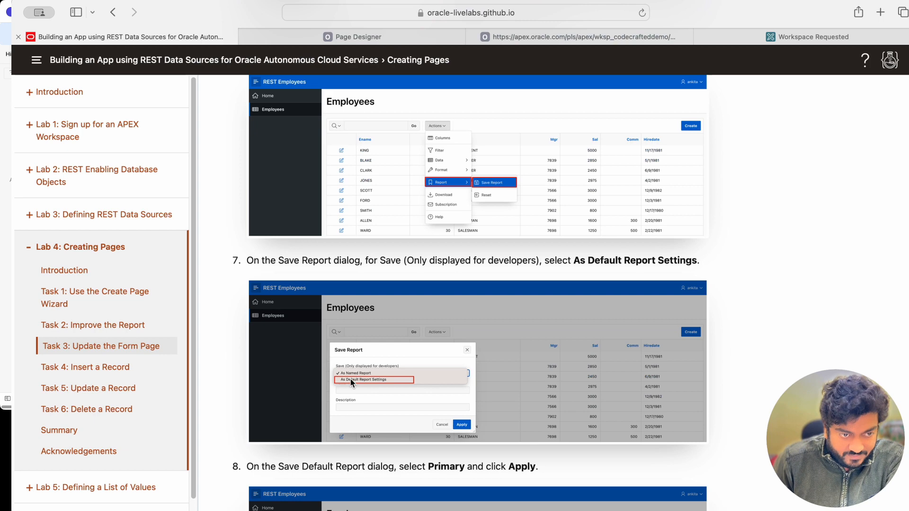
scroll(350, 379, "down", 12)
scroll(387, 359, "down", 6)
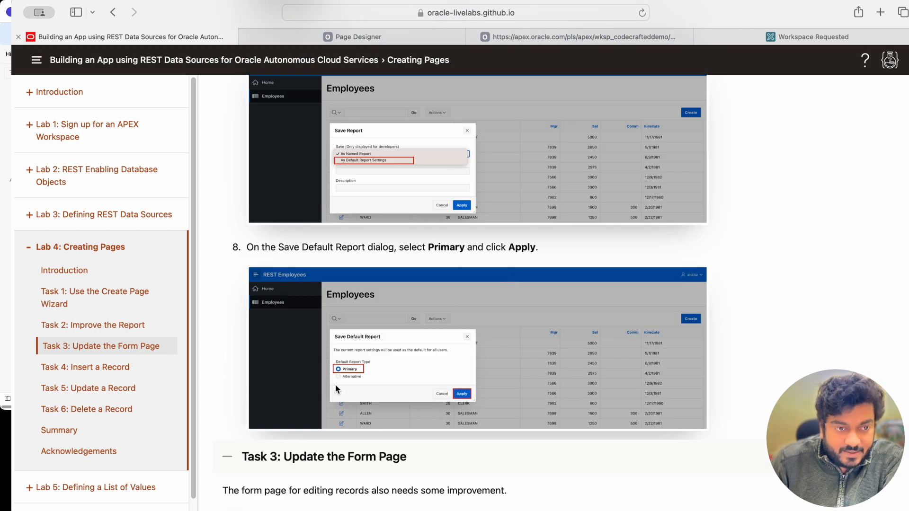
Read the first Task 3 instructions in the lab guide on opening Page 3 and changing the P3_EMPNO item
scroll(298, 369, "down", 10)
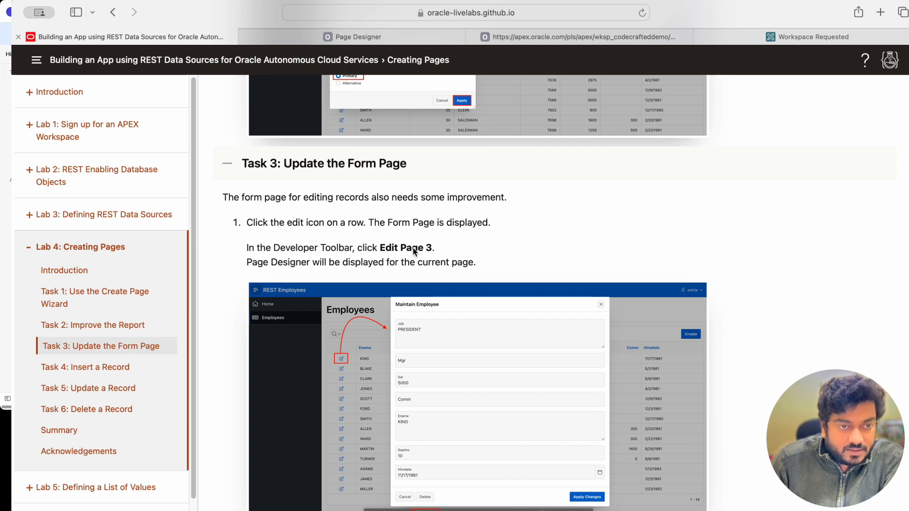
scroll(414, 251, "down", 2)
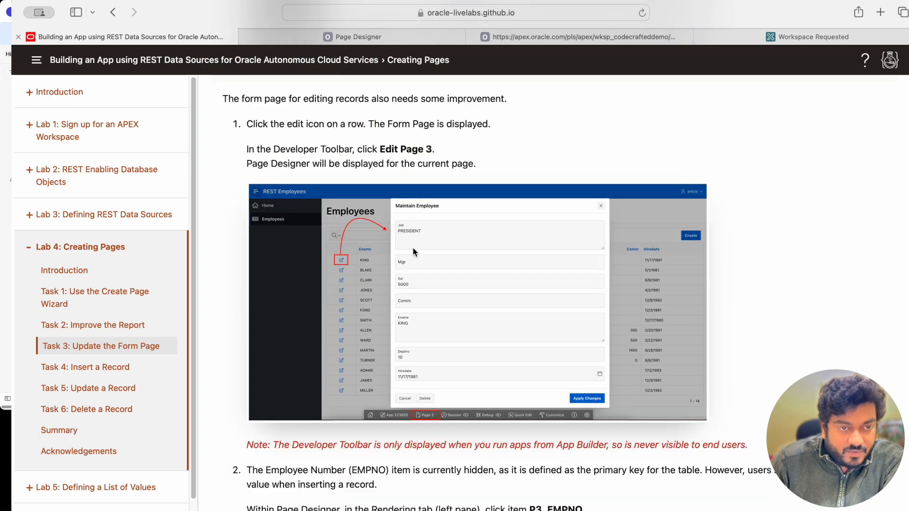
scroll(413, 251, "down", 4)
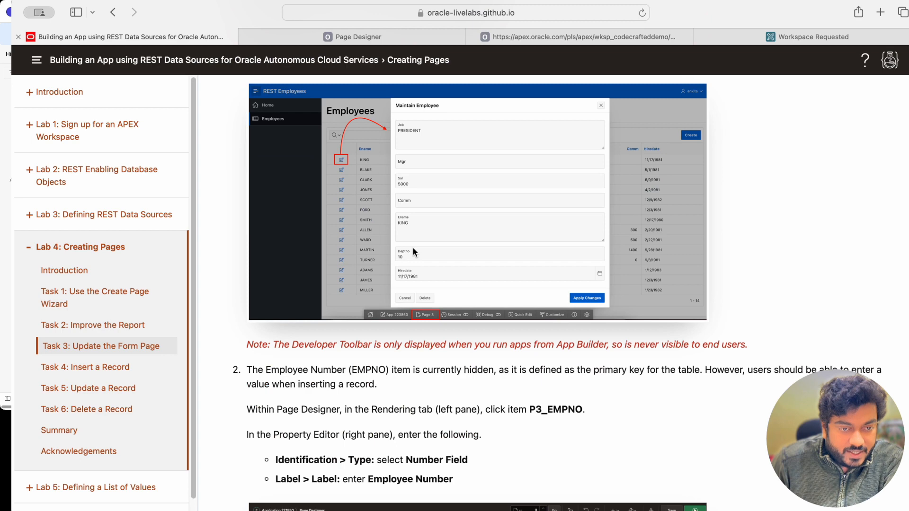
Switch to the running REST Employees application and open a blank Maintain Employee form to examine its fields
key("super+Tab")
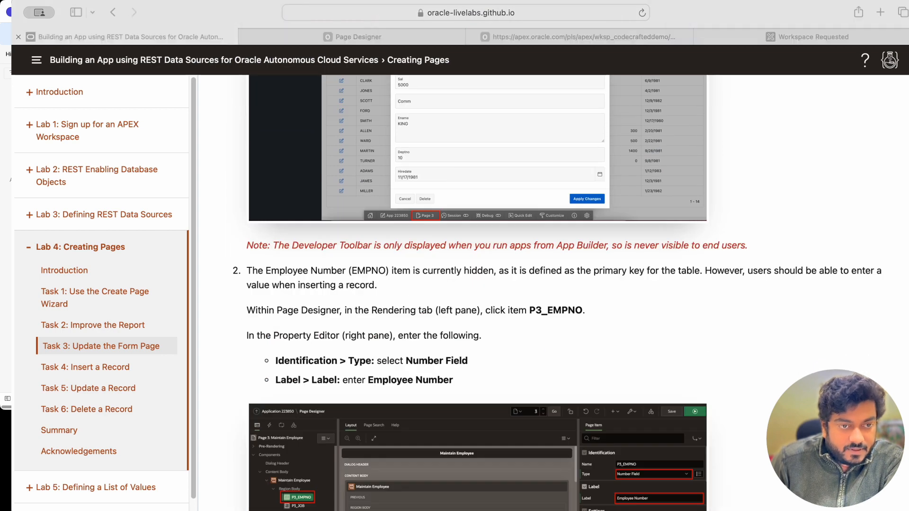
key("super+Tab")
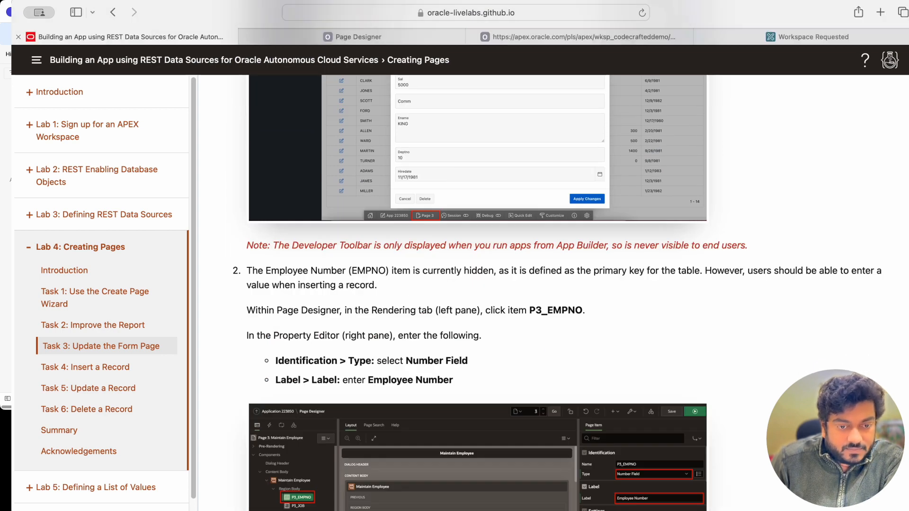
key("super+Tab")
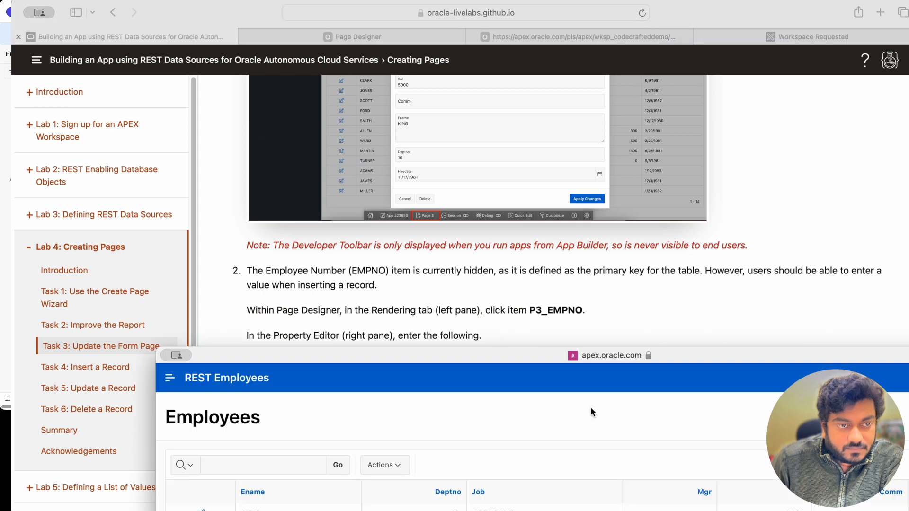
double_click(550, 356)
left_click(870, 224)
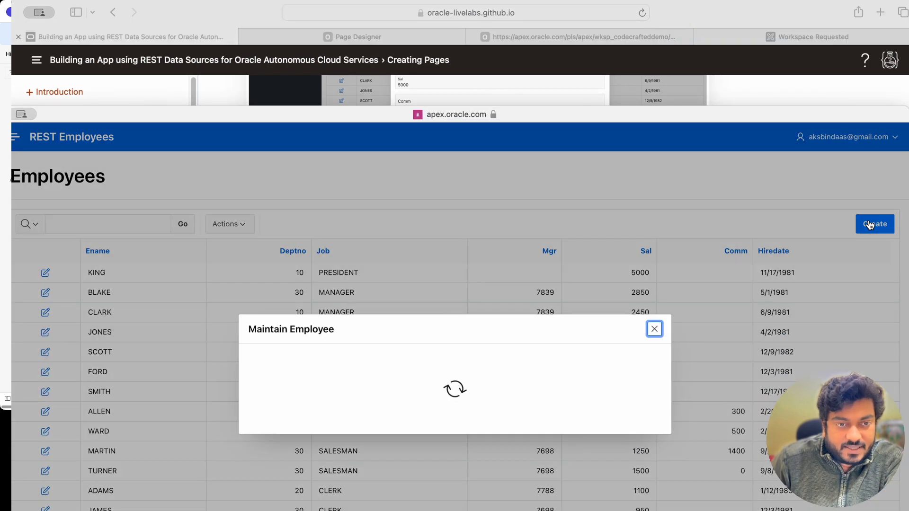
left_click(442, 249)
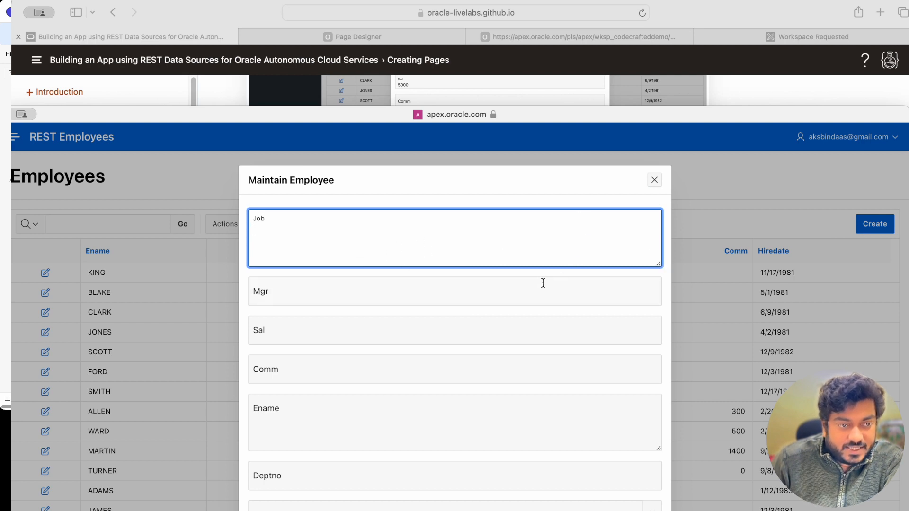
left_click(415, 420)
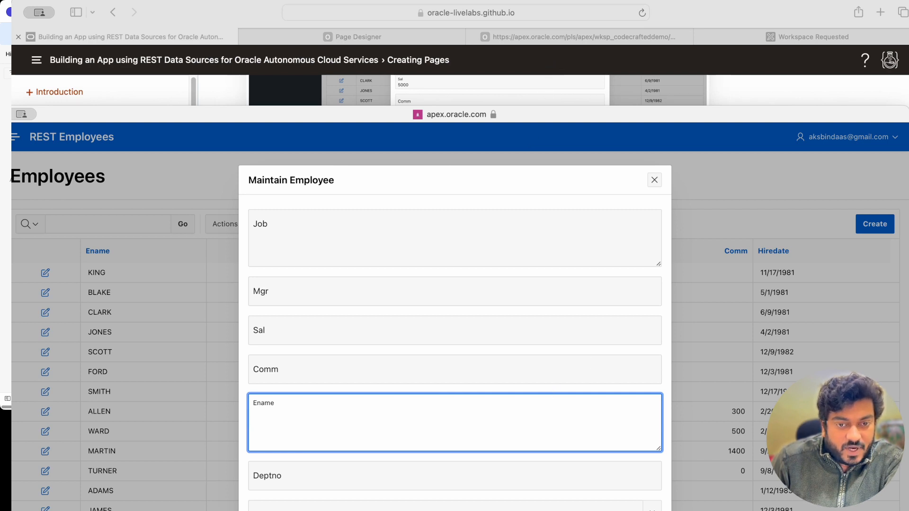
Return to the lab guide and review the Task 3 step on the P3_EMPNO item's type and label
key("super+grave")
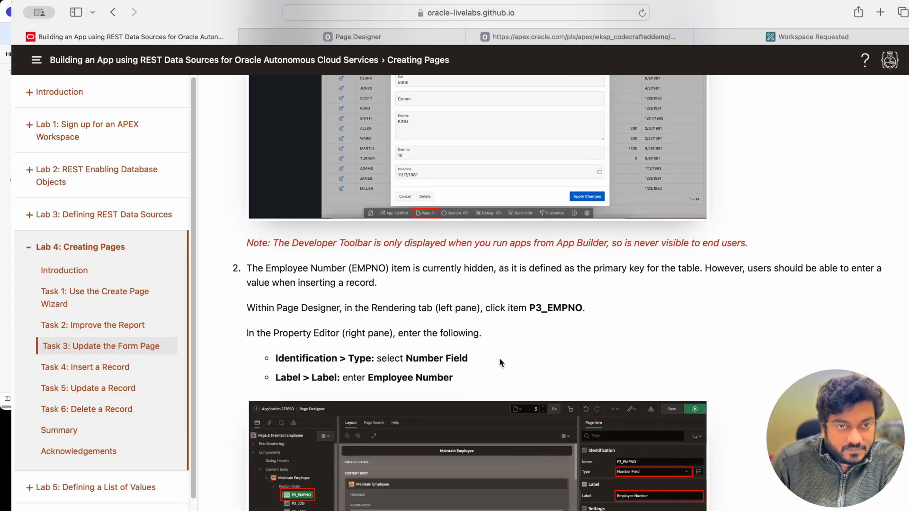
scroll(437, 311, "up", 2)
scroll(437, 310, "down", 3)
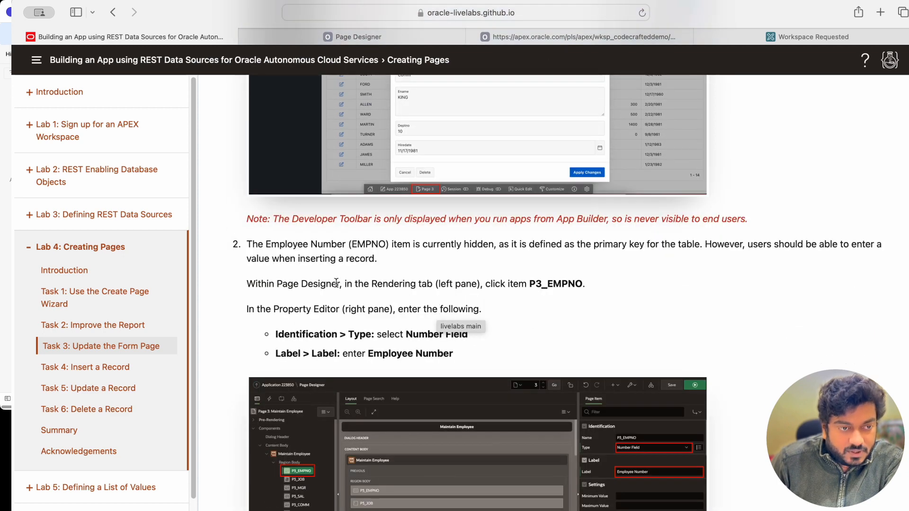
mouse_move(373, 35)
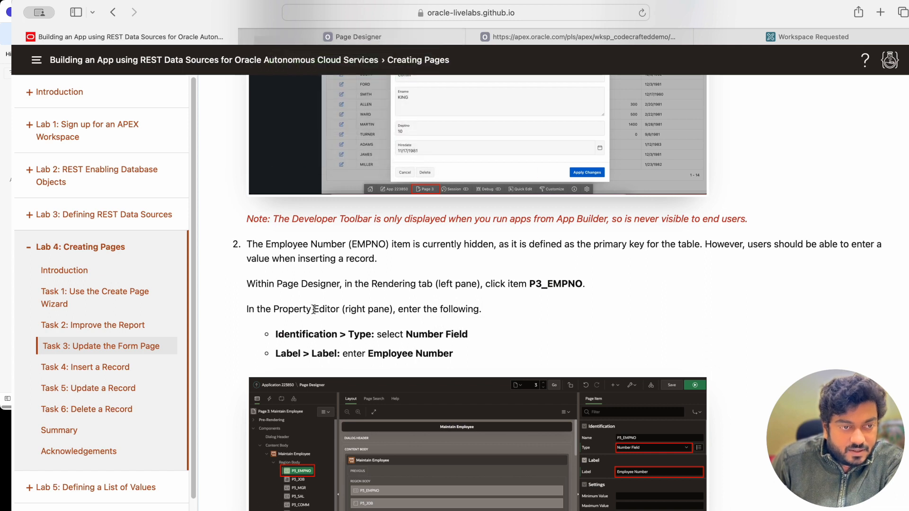
triple_click(547, 285)
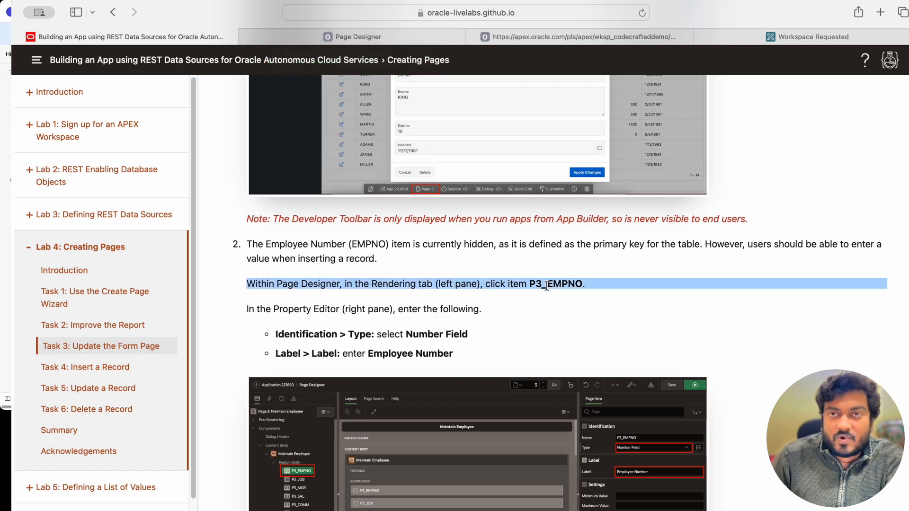
double_click(547, 284)
scroll(547, 285, "down", 1)
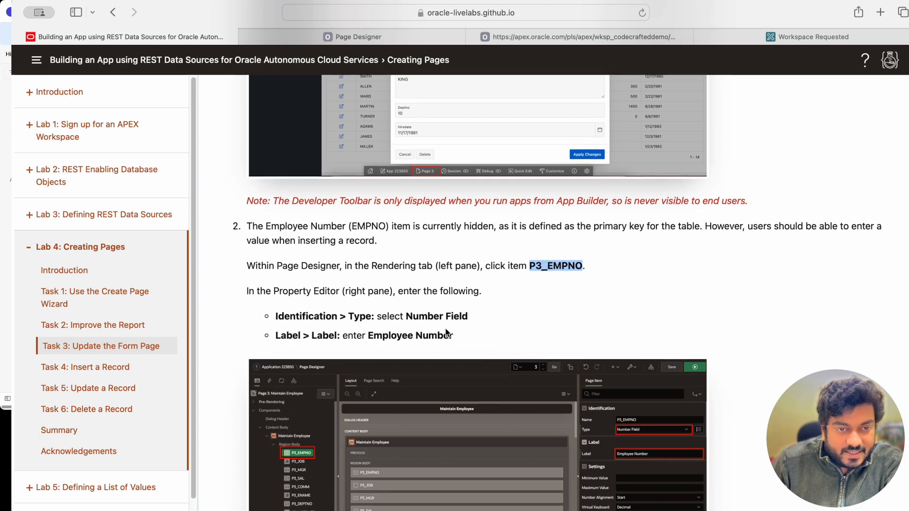
Open page 3, Maintain Employee, of the REST Employees application in Page Designer
left_click(376, 42)
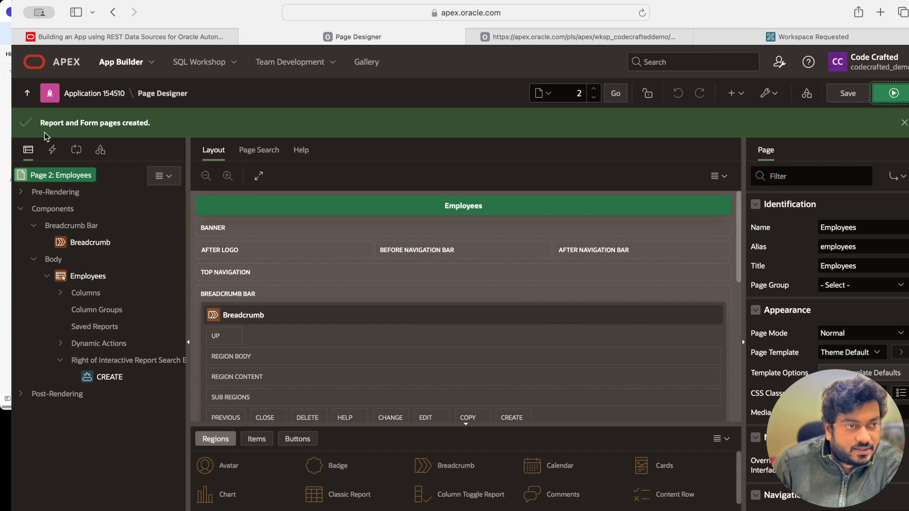
left_click(118, 96)
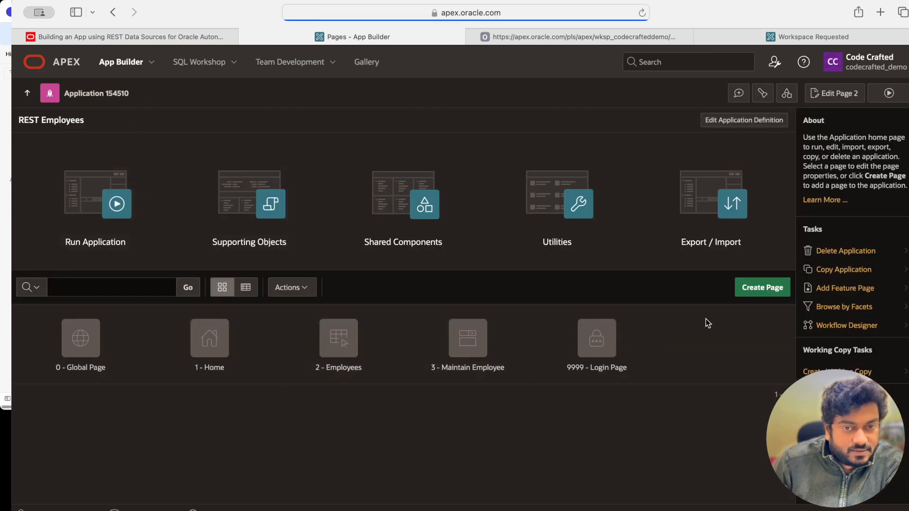
left_click(477, 353)
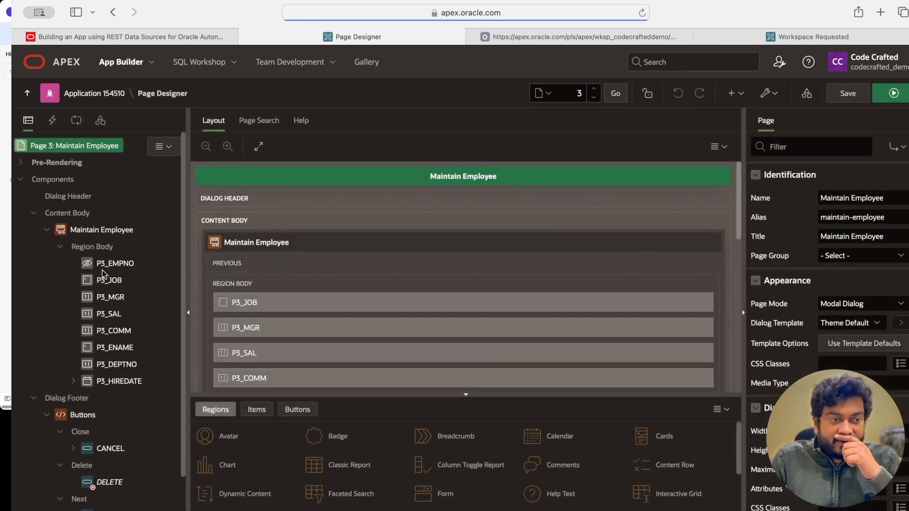
Change the P3_EMPNO item's type to Number Field, checking the required type in the lab guide
left_click(112, 265)
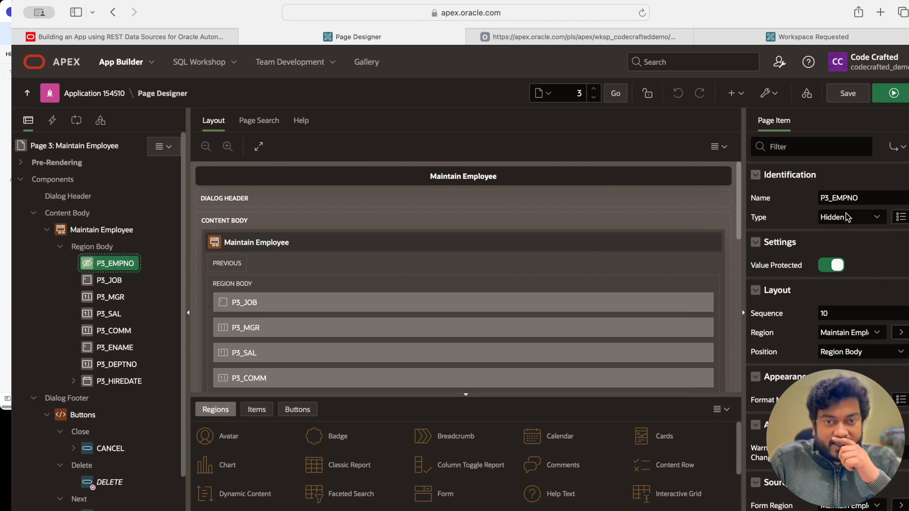
left_click(179, 38)
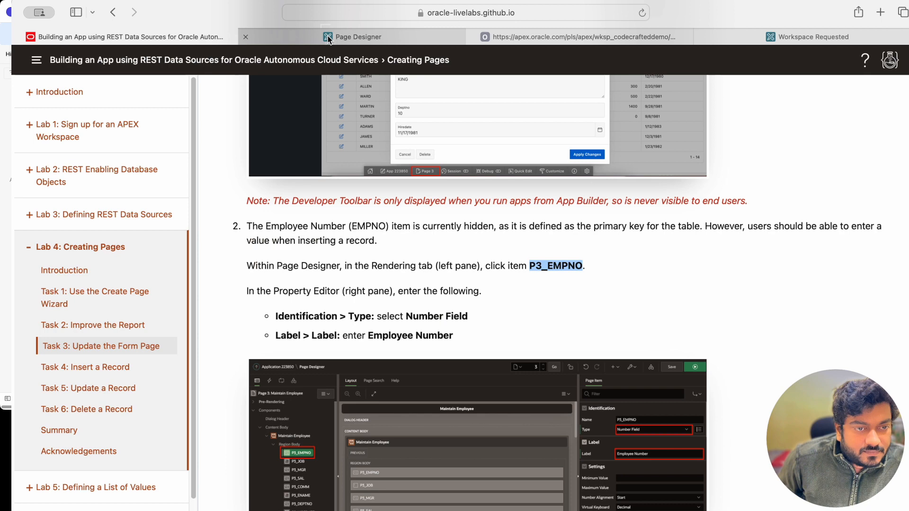
scroll(445, 304, "down", 1)
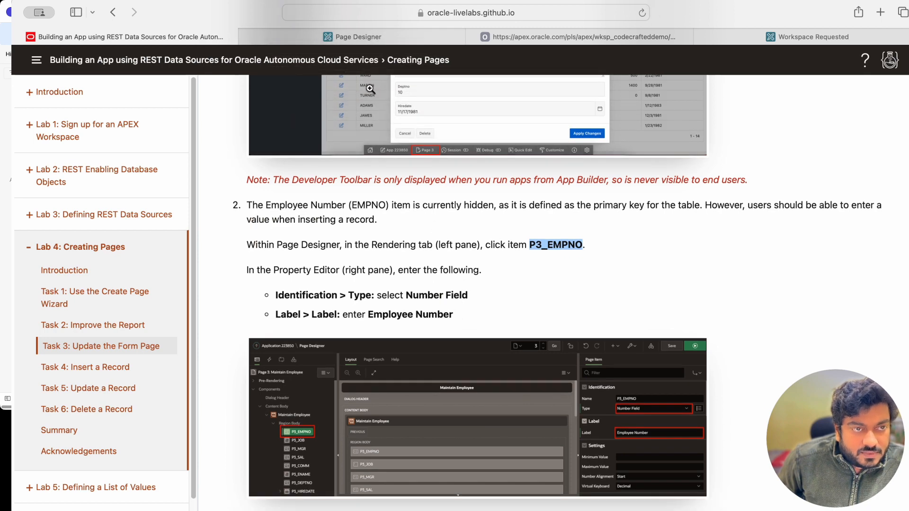
left_click(358, 42)
left_click(839, 220)
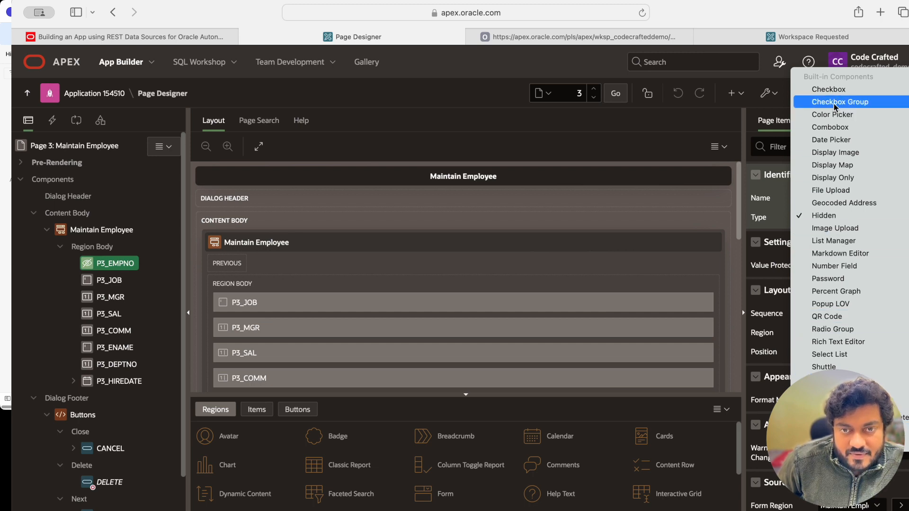
left_click(833, 264)
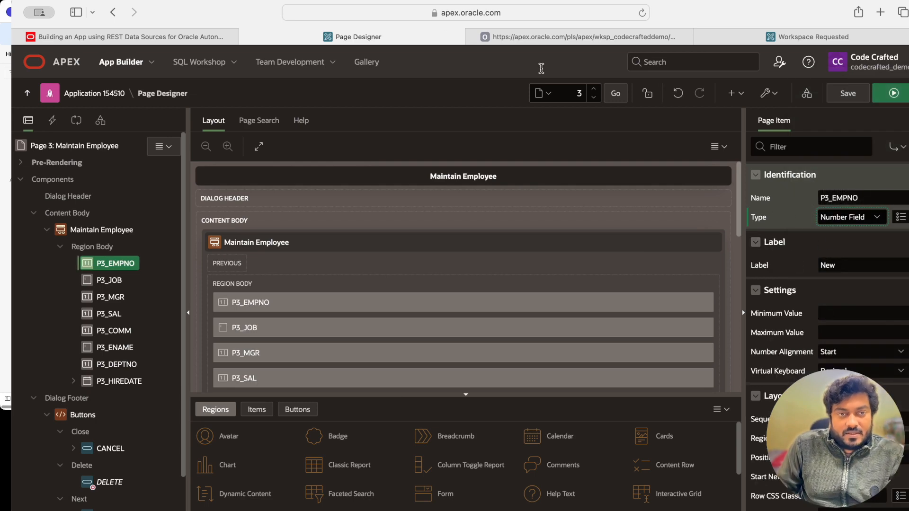
Check the label instruction in the lab guide and set the P3_EMPNO item's label to "Employer ID"
left_click(202, 35)
scroll(454, 277, "down", 2)
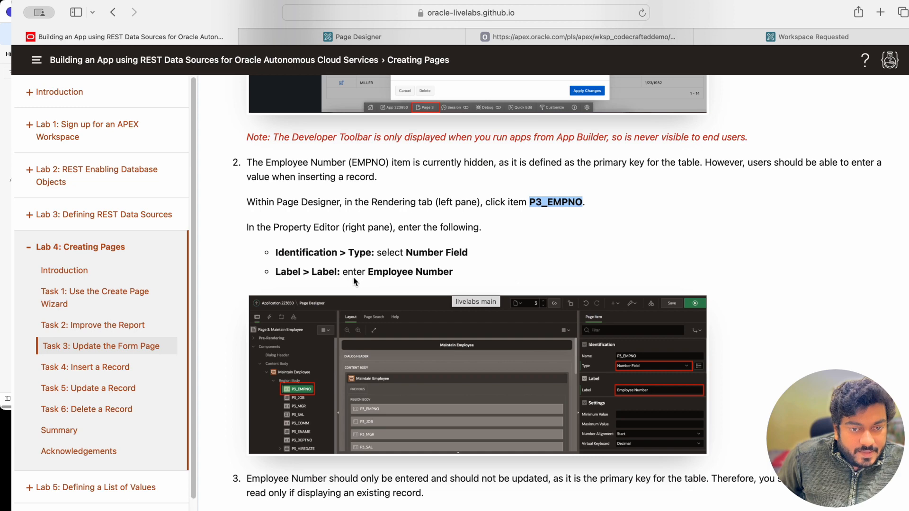
left_click(346, 39)
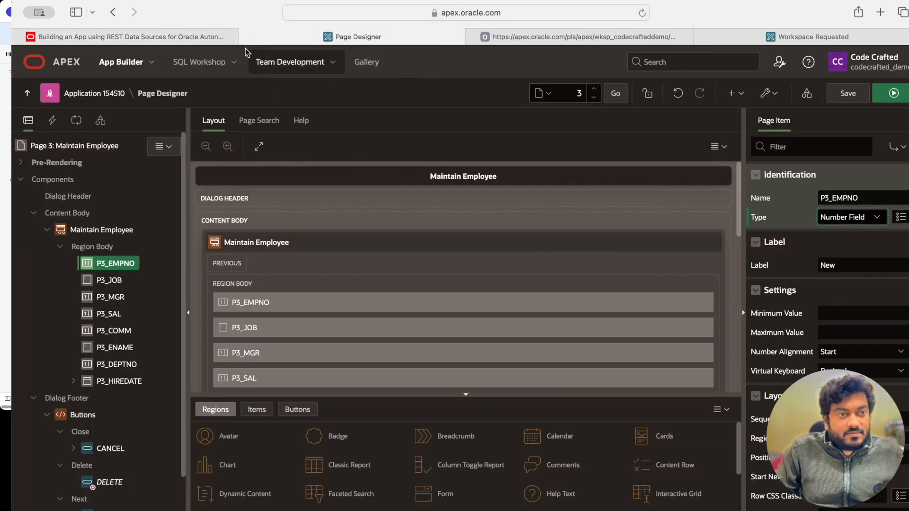
left_click(179, 36)
left_click(327, 42)
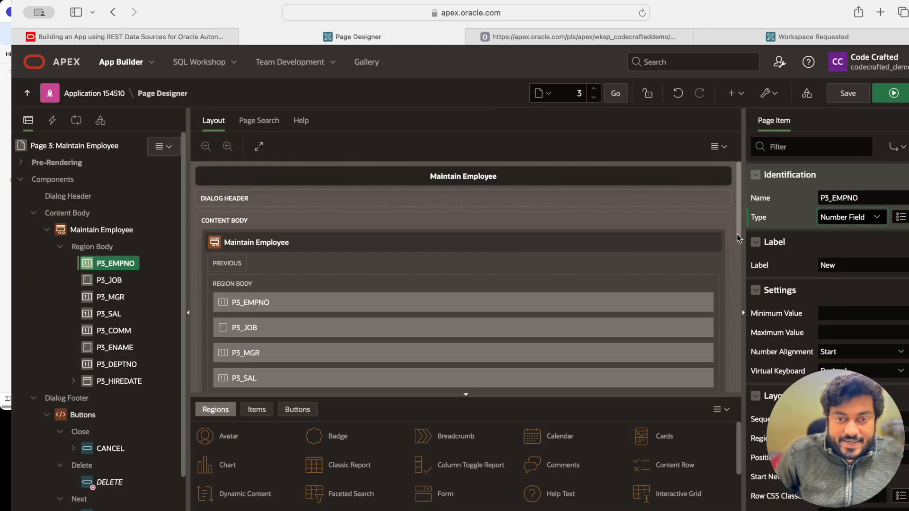
double_click(851, 269)
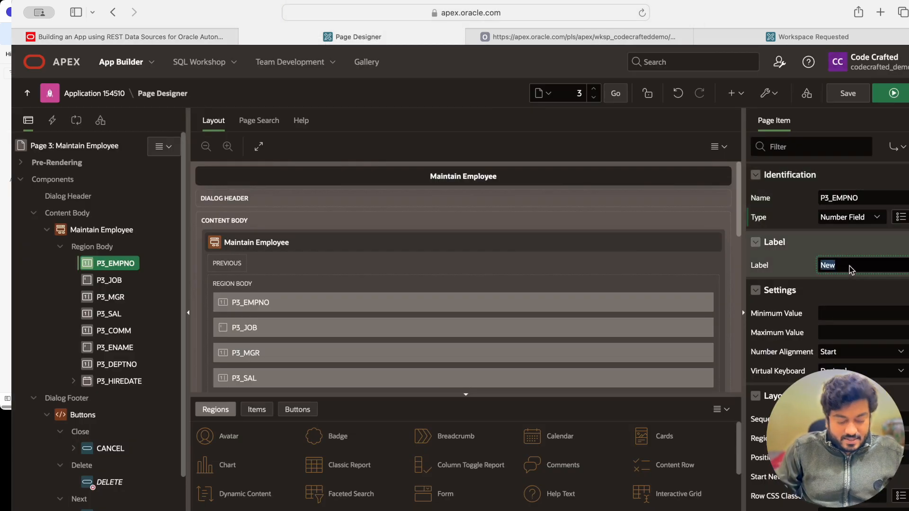
type("EM")
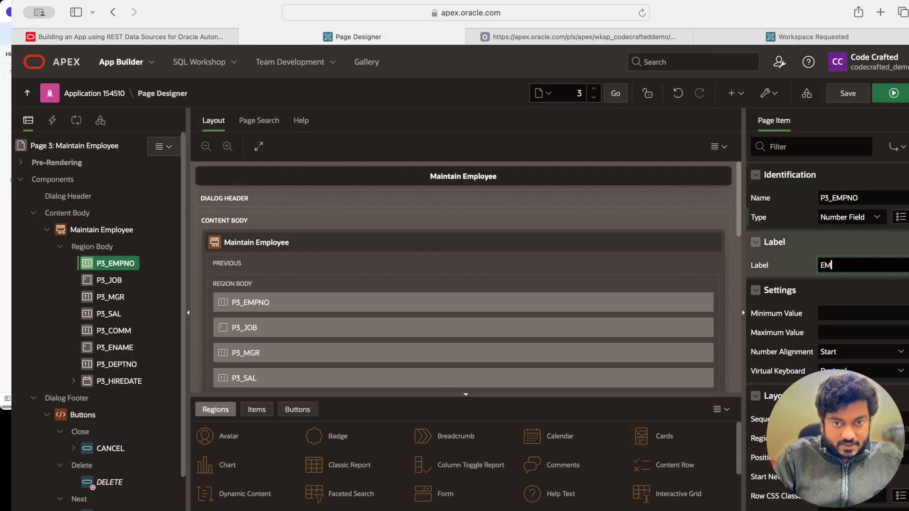
type("ployer ID")
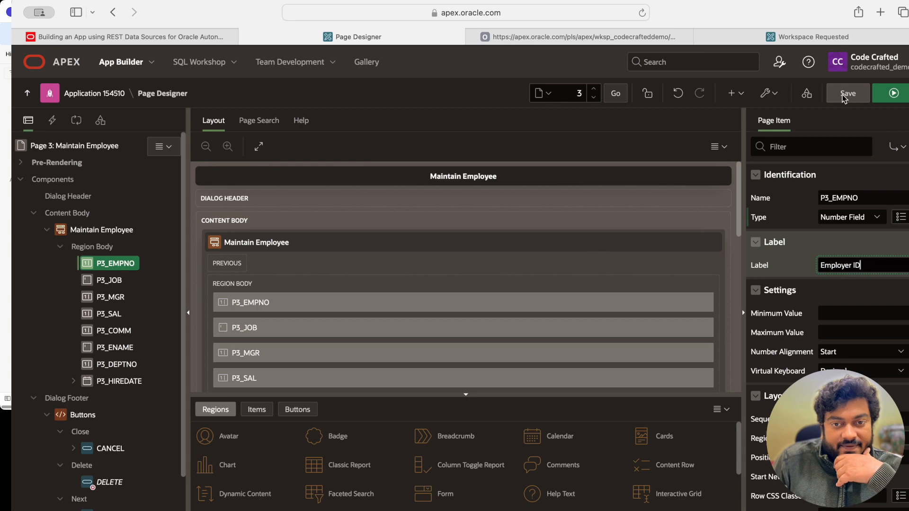
Read Task 3 step 3 in the lab guide on making P3_EMPNO read only for existing records
left_click(148, 41)
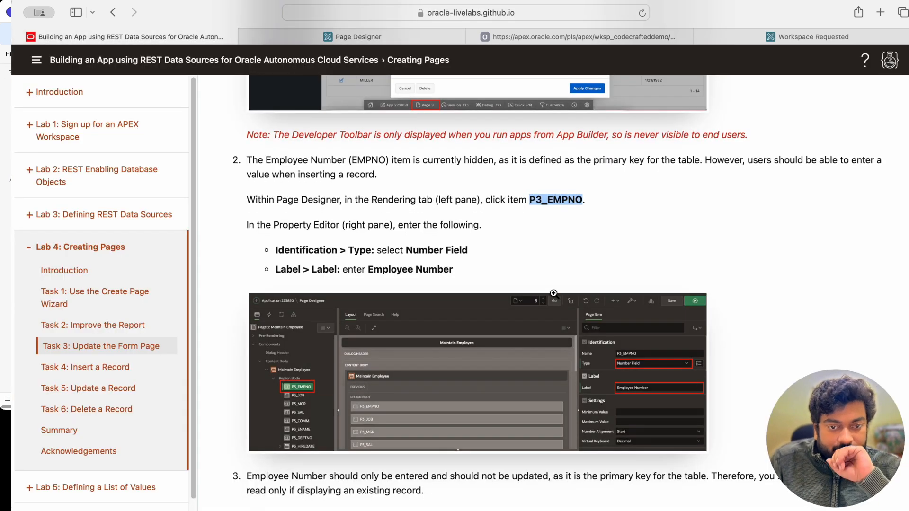
scroll(554, 293, "down", 5)
scroll(554, 294, "down", 2)
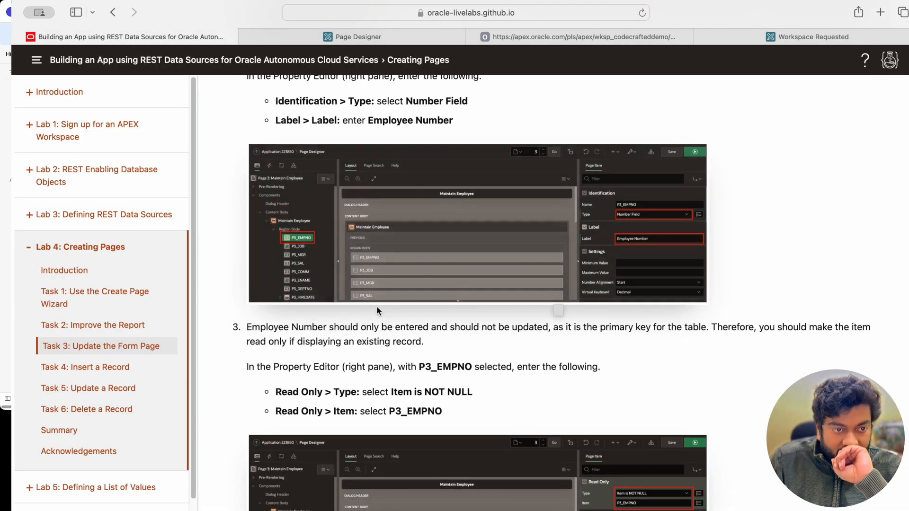
scroll(341, 349, "down", 1)
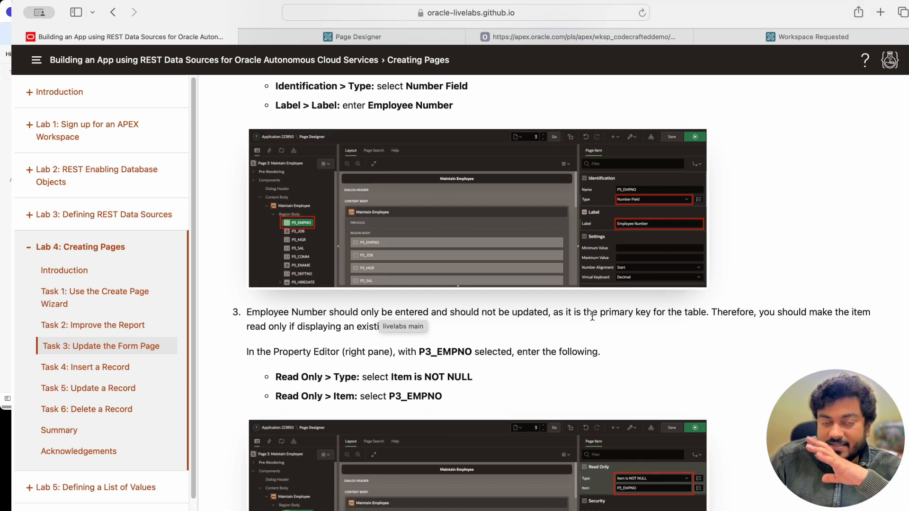
scroll(642, 323, "down", 1)
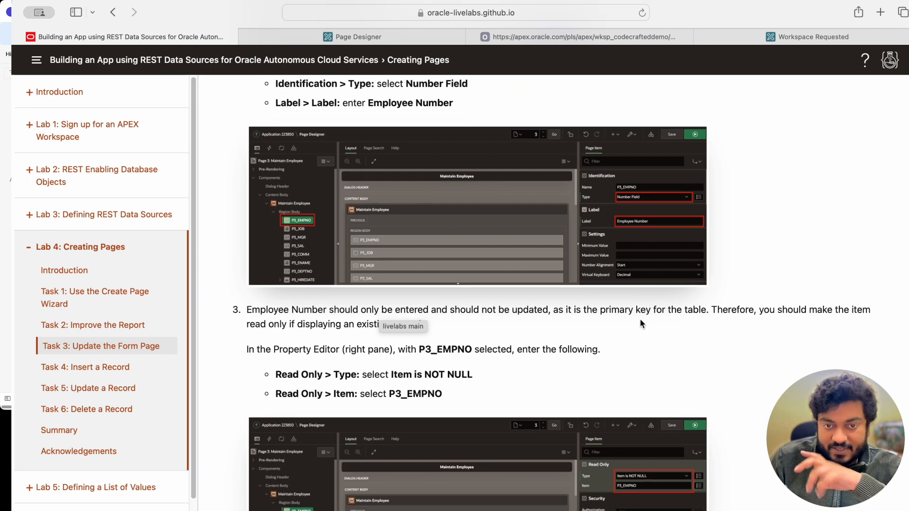
scroll(640, 320, "down", 1)
double_click(318, 324)
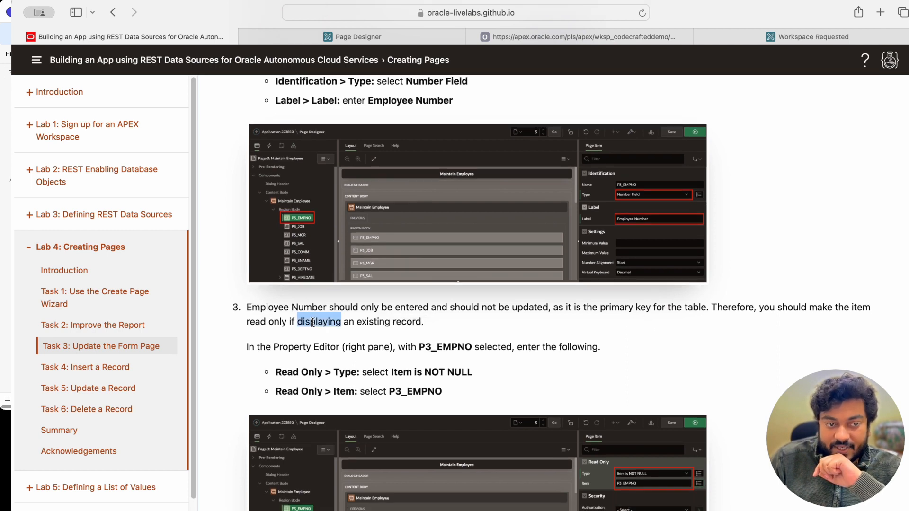
scroll(331, 332, "down", 3)
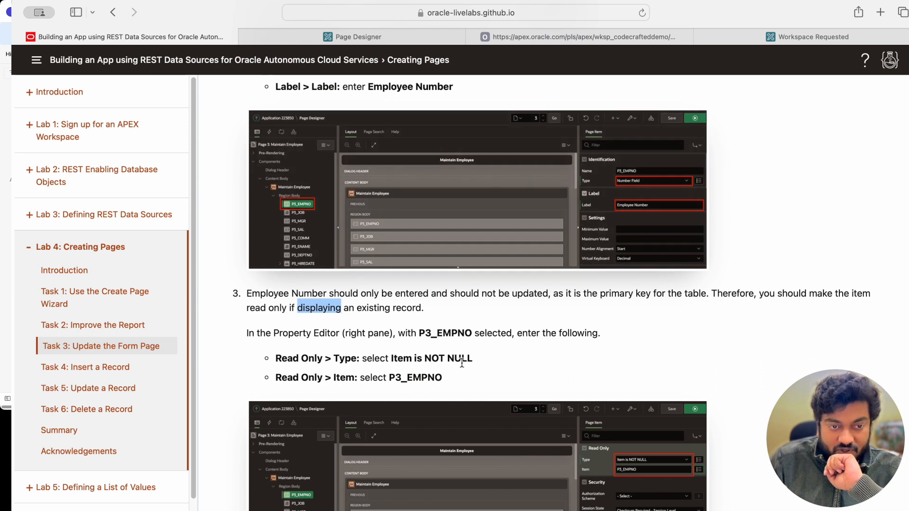
left_click(475, 382)
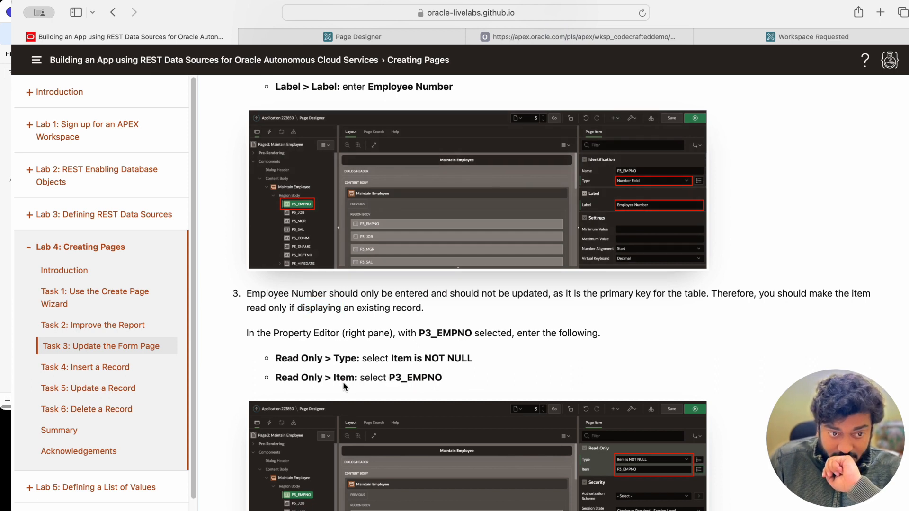
Filter the P3_EMPNO properties for "read" and set Read Only to type Item is NOT NULL with item P3_EMPNO
left_click(403, 37)
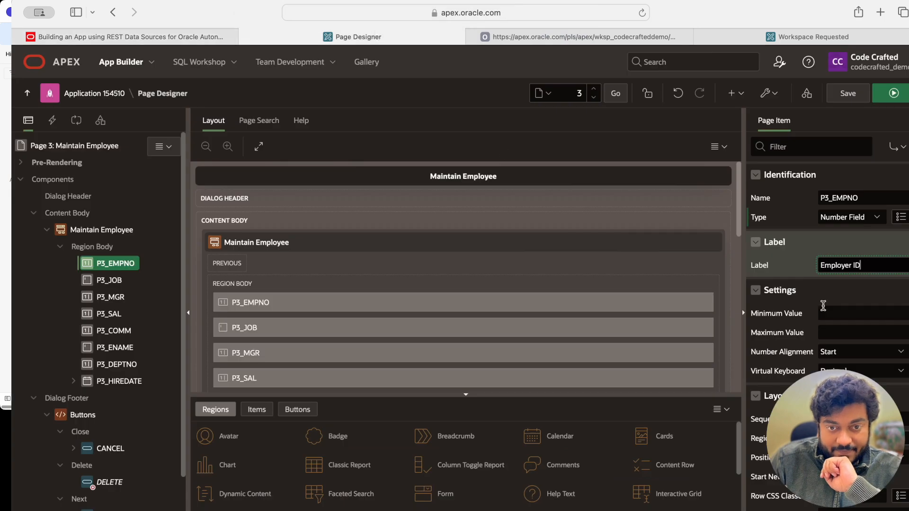
left_click(756, 241)
left_click(756, 263)
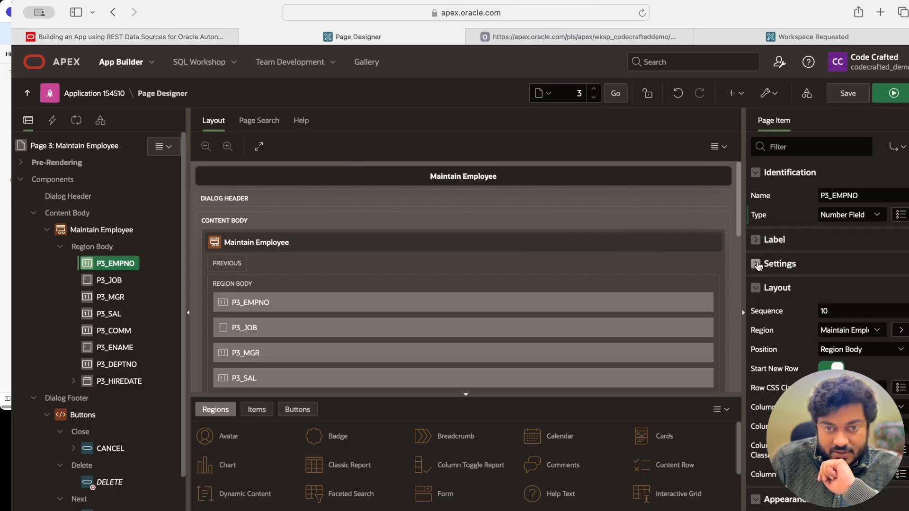
left_click(756, 287)
left_click(789, 140)
type("read")
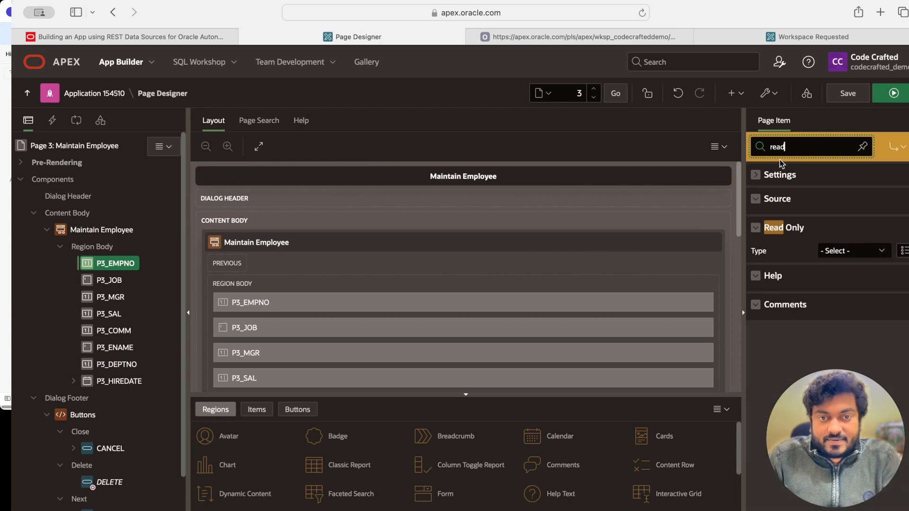
left_click(850, 252)
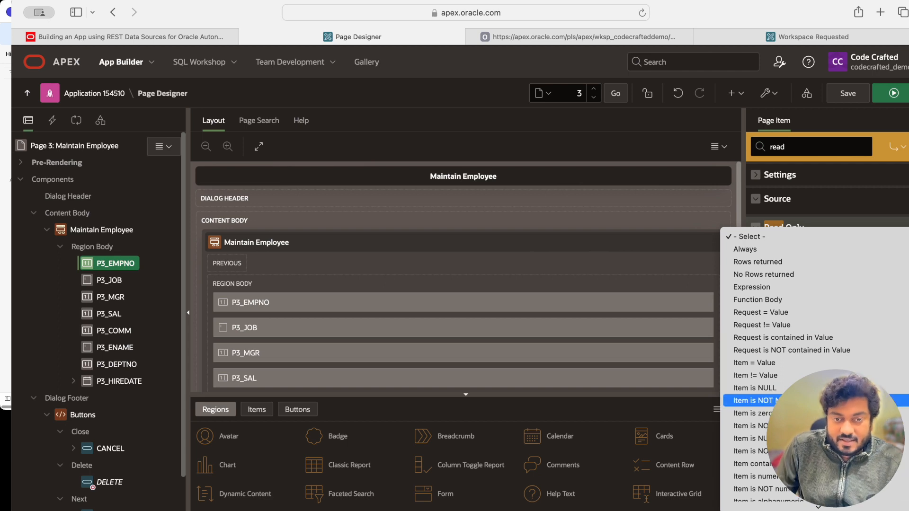
left_click(800, 401)
left_click(842, 270)
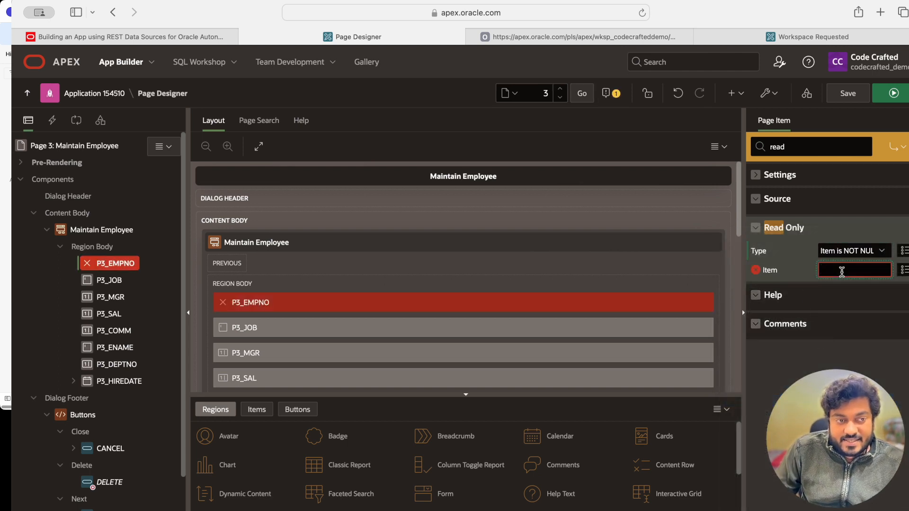
left_click(904, 270)
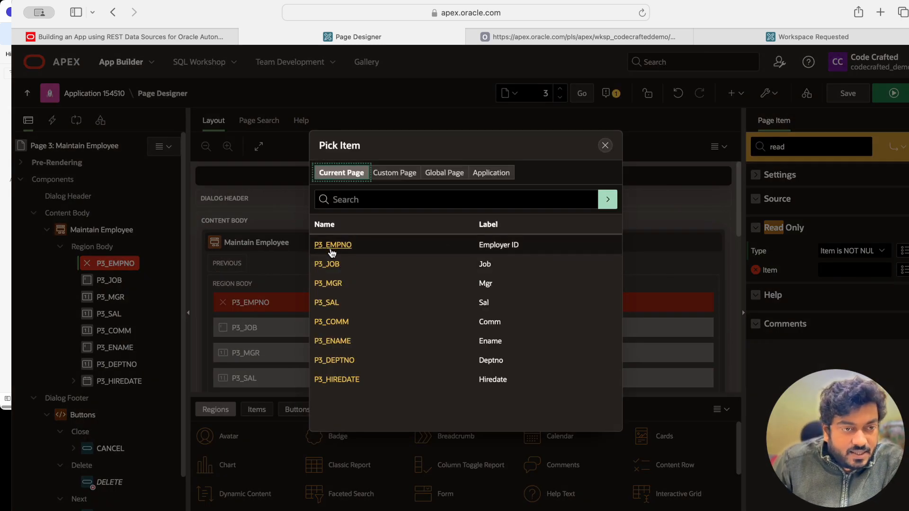
left_click(332, 246)
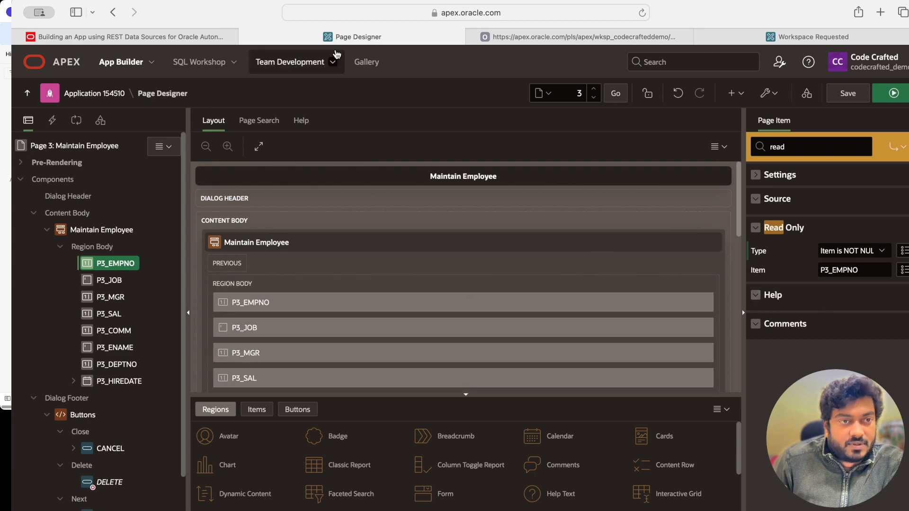
Read Task 3 step 4 in the lab guide and change the P3_JOB item's type to Text Field
left_click(170, 36)
scroll(491, 245, "down", 3)
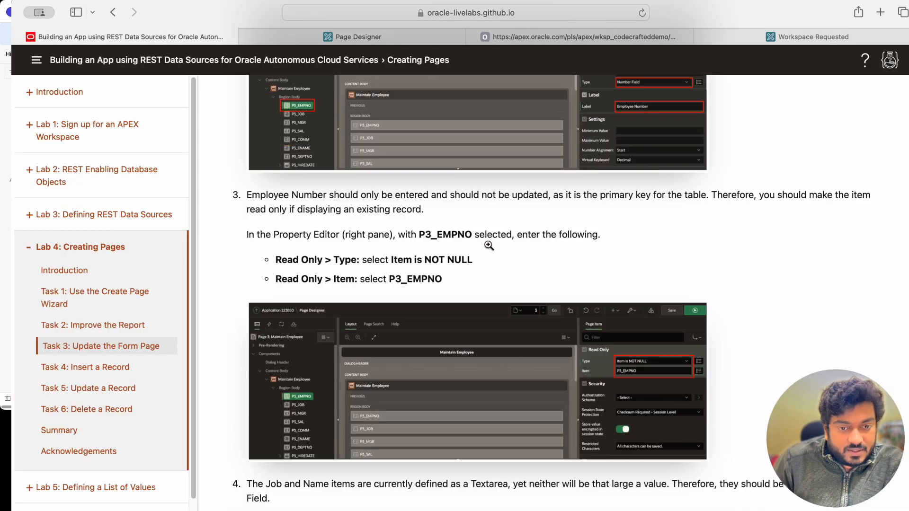
scroll(468, 269, "down", 5)
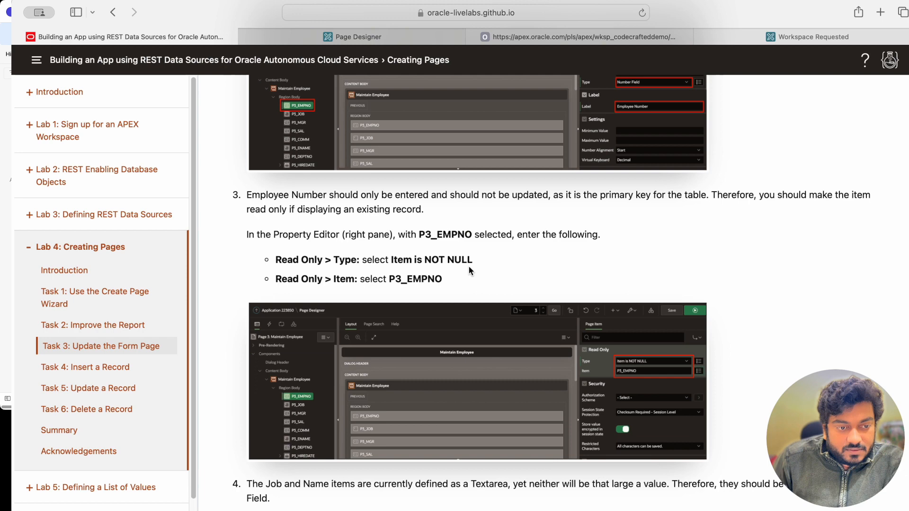
scroll(468, 268, "down", 3)
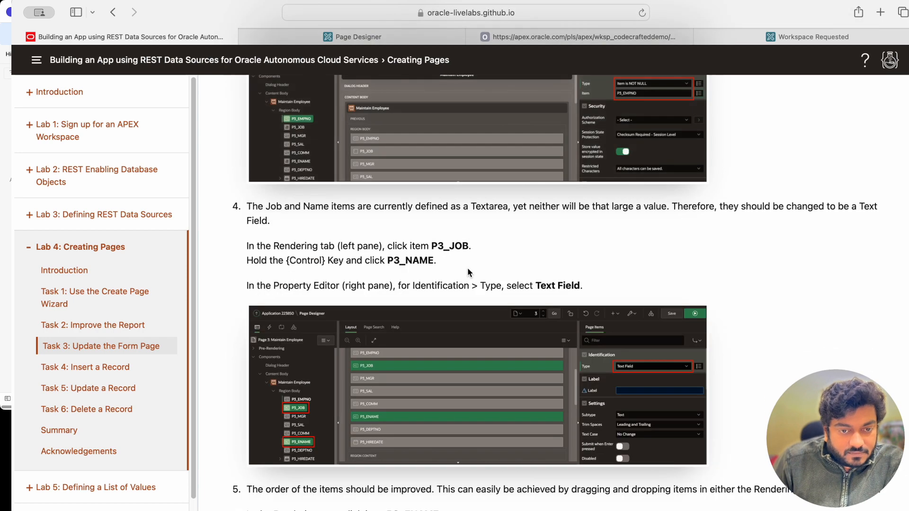
scroll(320, 213, "up", 1)
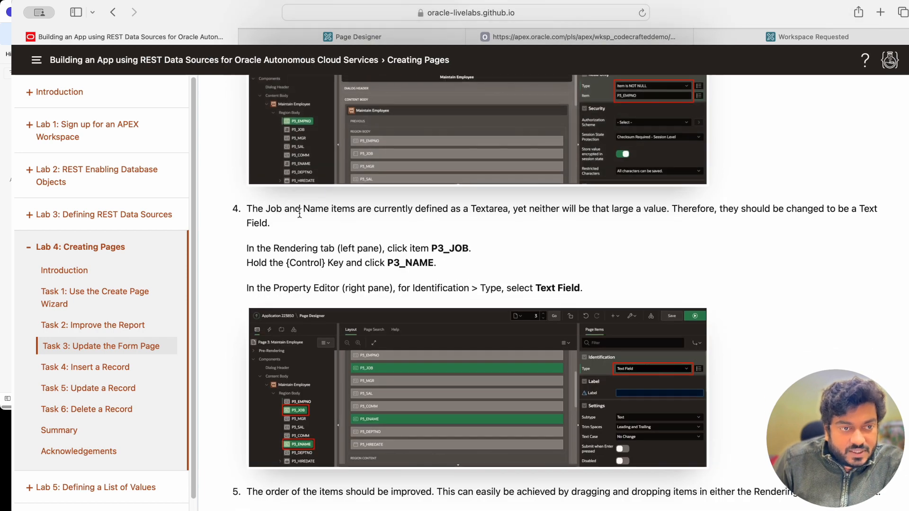
left_click(321, 41)
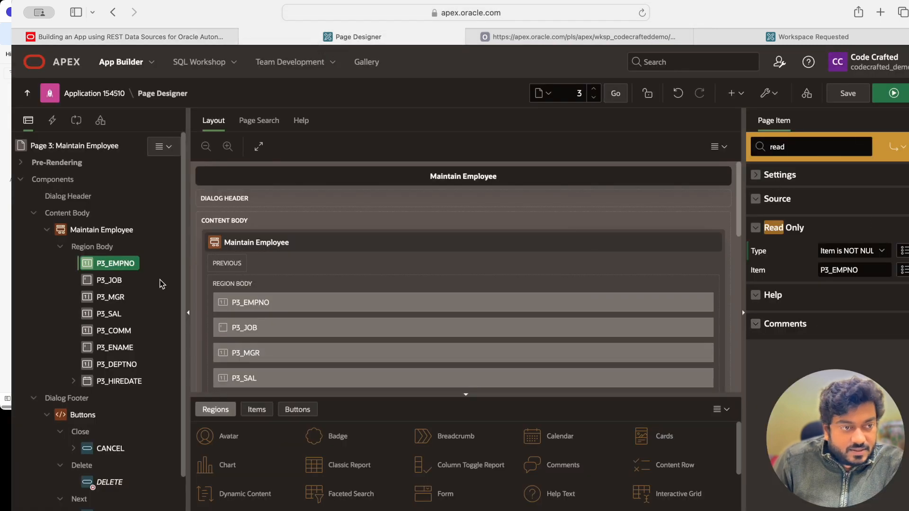
left_click(106, 284)
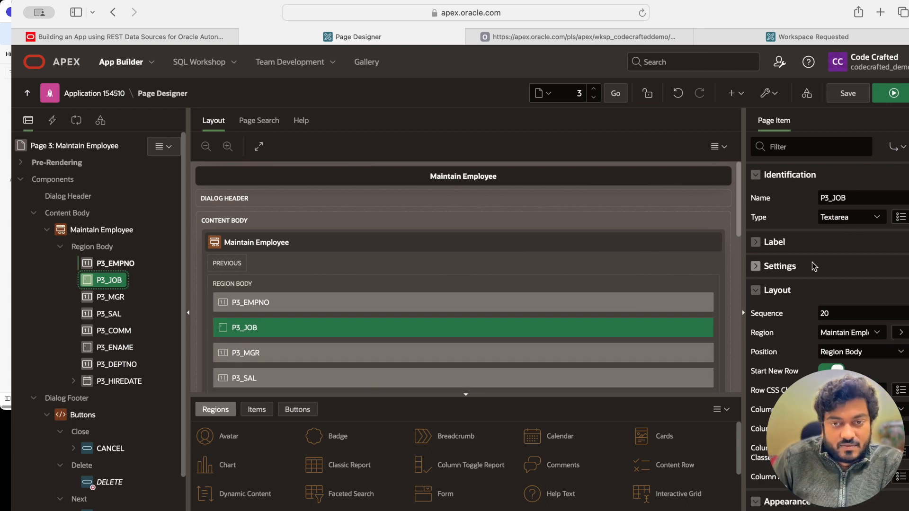
left_click(845, 219)
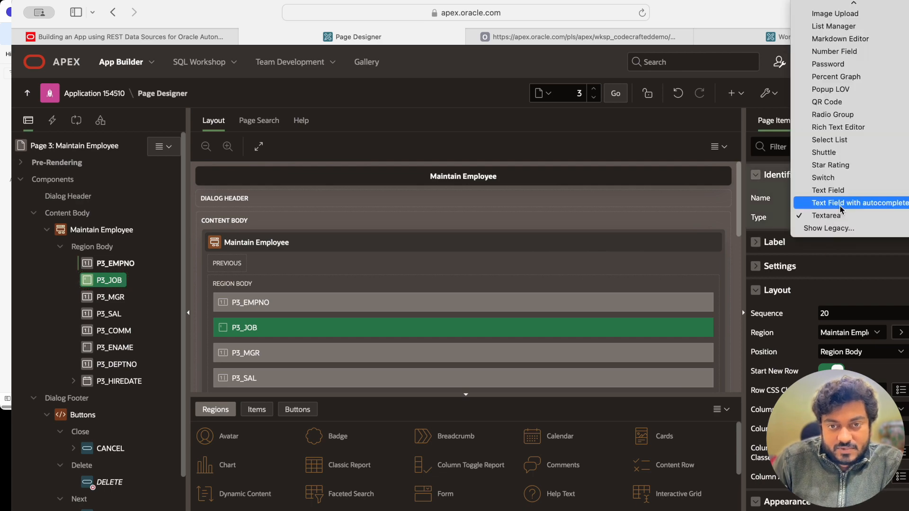
left_click(839, 190)
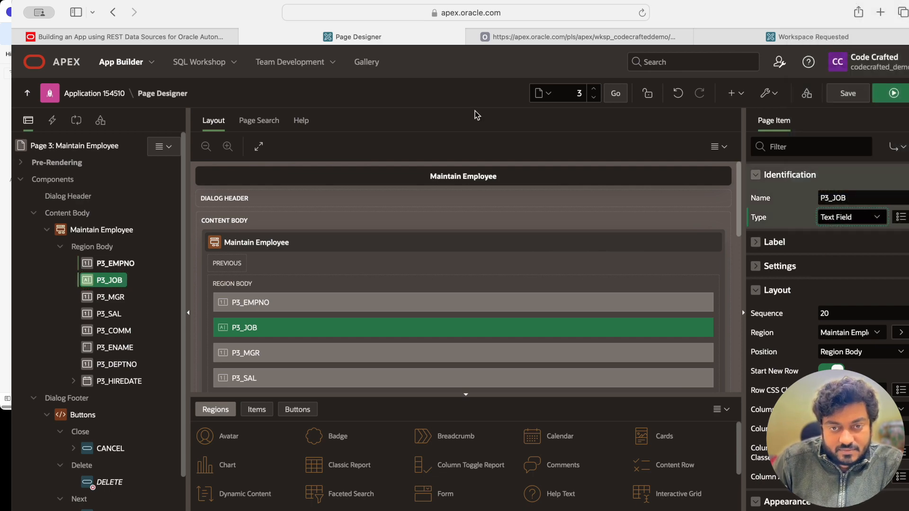
Recheck the lab guide for the second item in step 4 and change the P3_ENAME item's type to Text Field
left_click(119, 37)
scroll(454, 282, "down", 1)
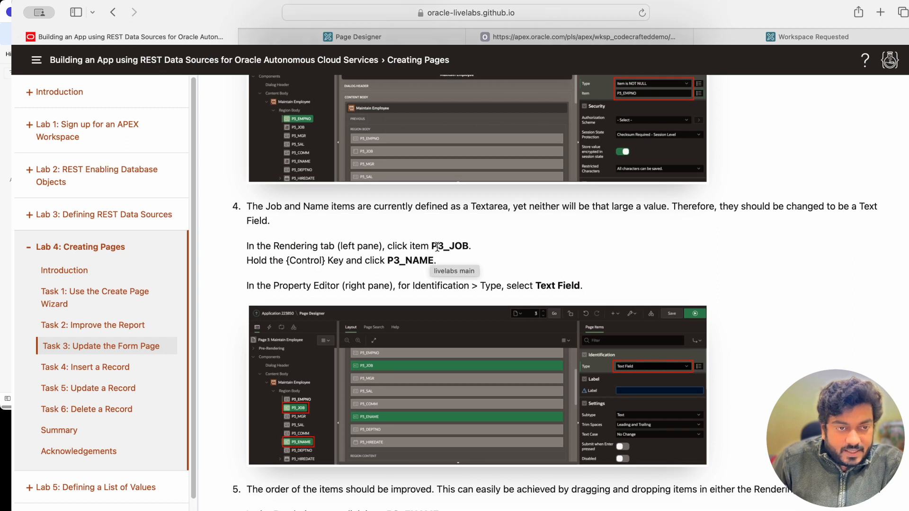
scroll(432, 259, "down", 1)
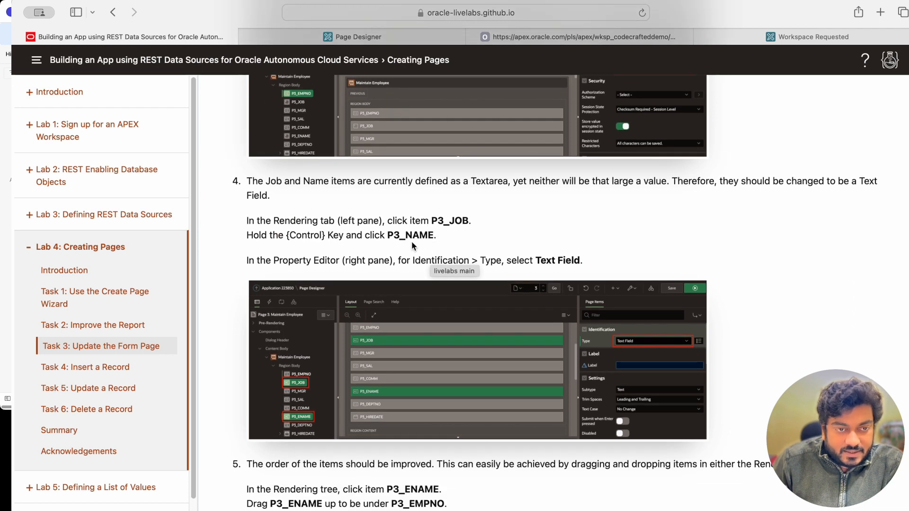
scroll(416, 239, "down", 1)
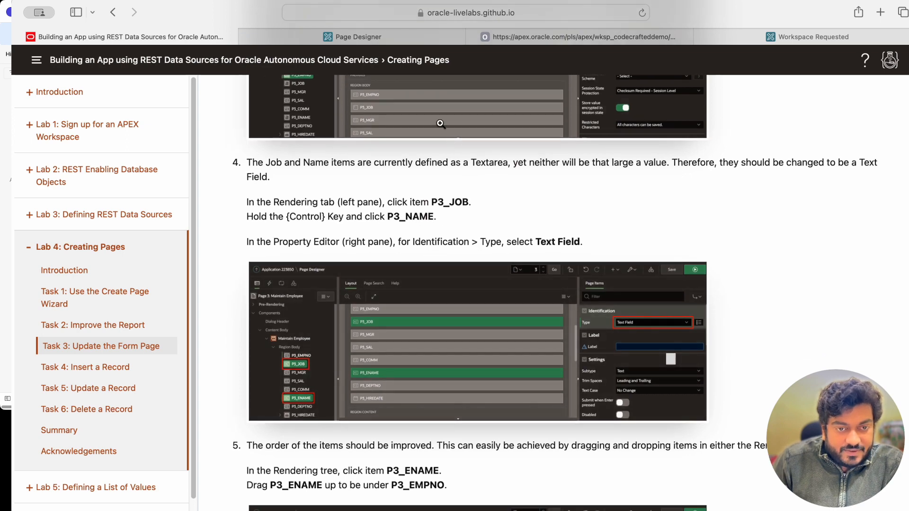
left_click(379, 42)
left_click(126, 39)
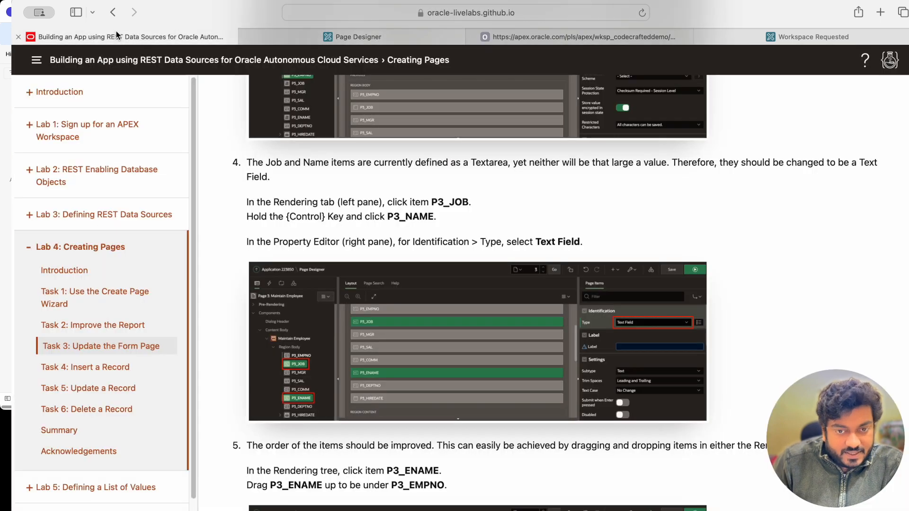
scroll(336, 427, "down", 4)
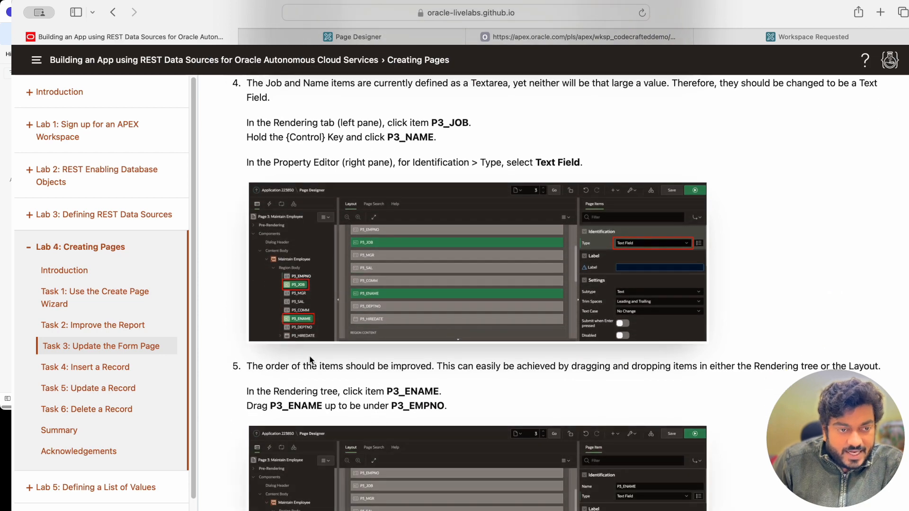
left_click(351, 39)
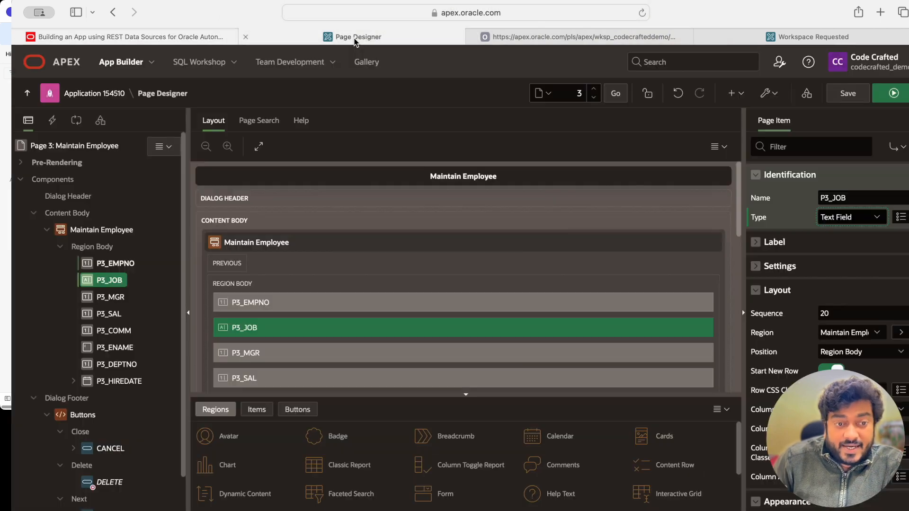
left_click(114, 348)
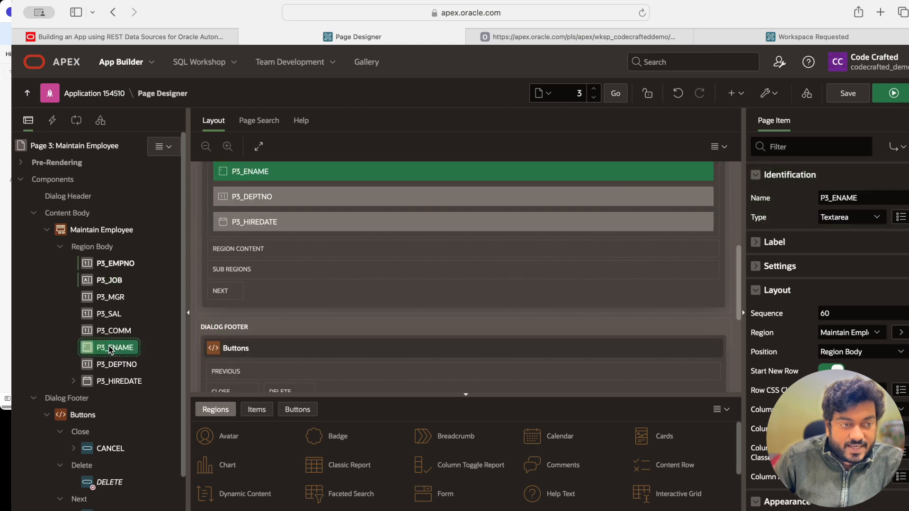
left_click(834, 219)
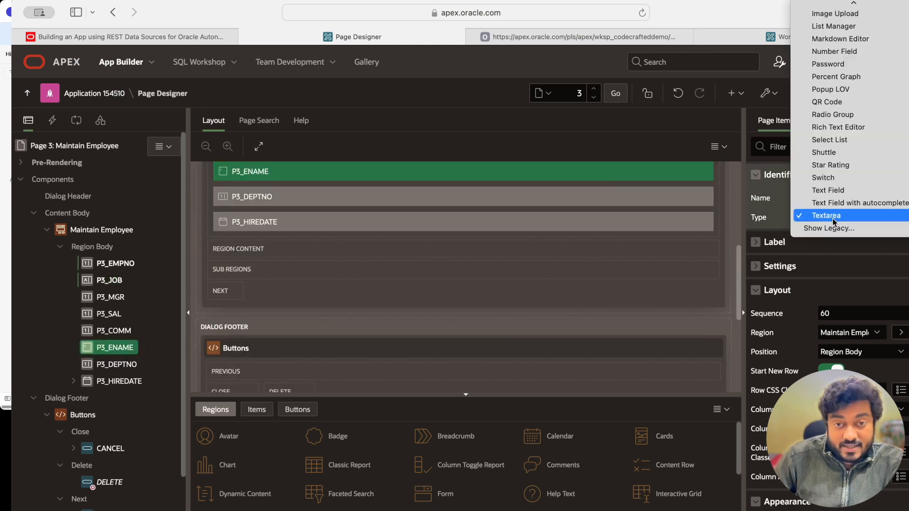
left_click(829, 191)
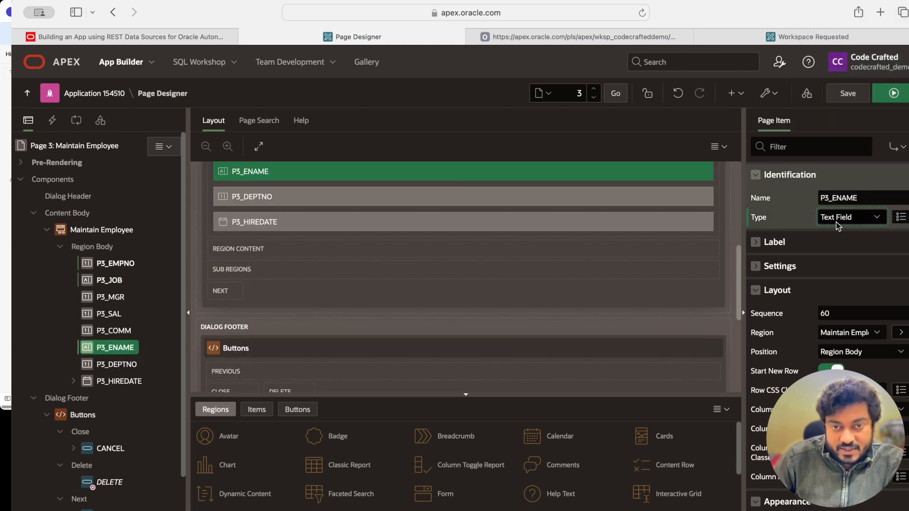
Read Task 3 step 5 in the lab guide and move the P3_ENAME item directly under P3_EMPNO in the region body
left_click(184, 36)
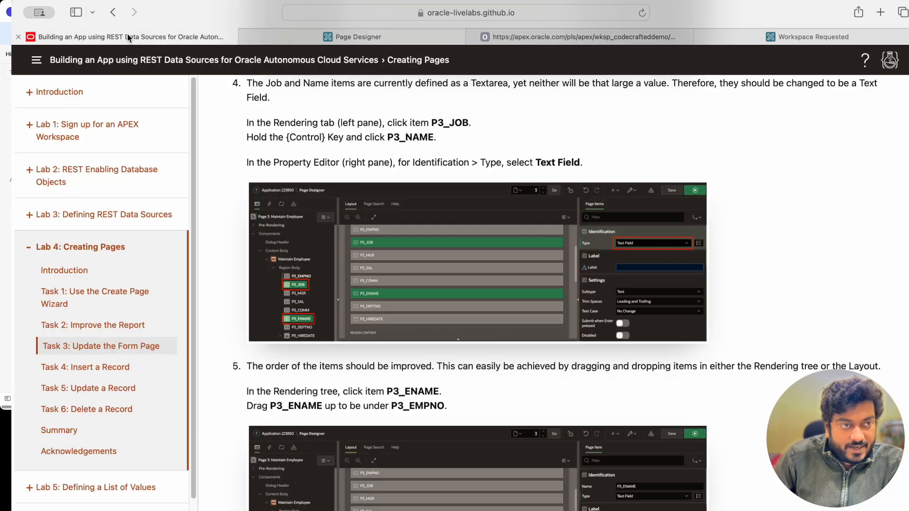
scroll(432, 279, "down", 1)
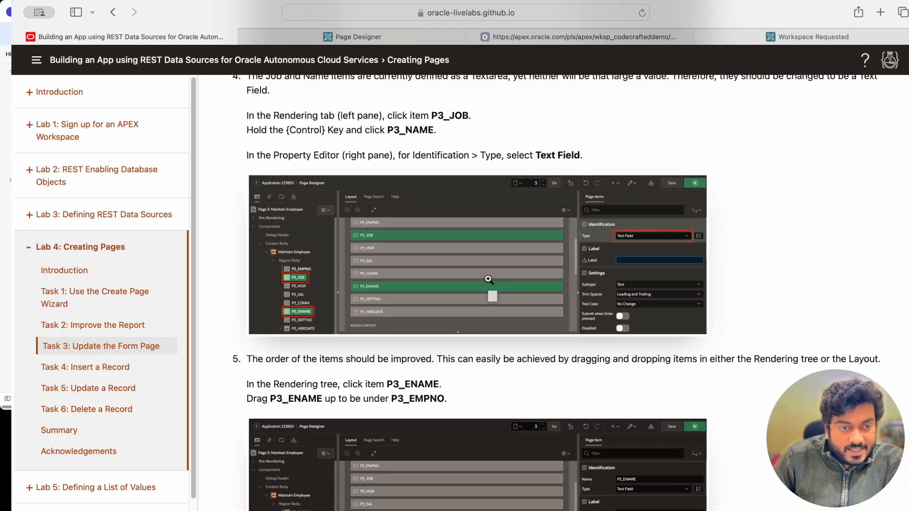
scroll(266, 333, "down", 2)
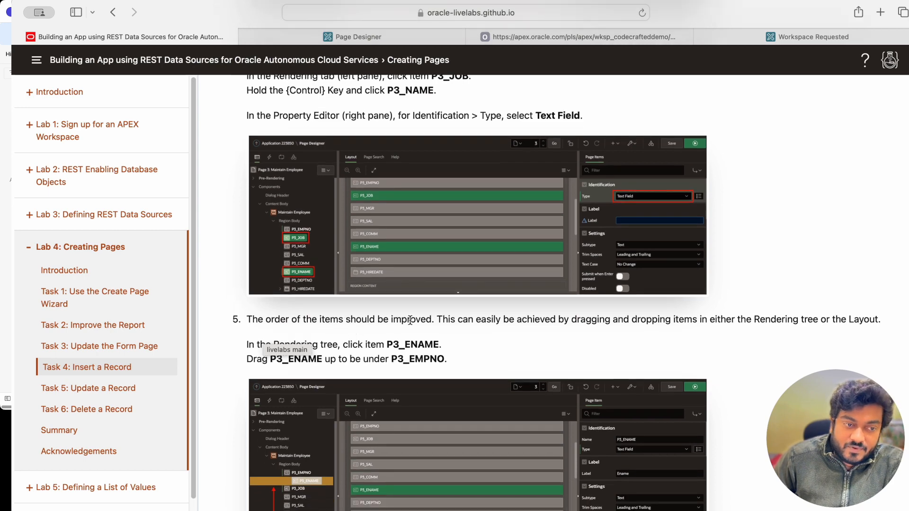
scroll(410, 321, "down", 2)
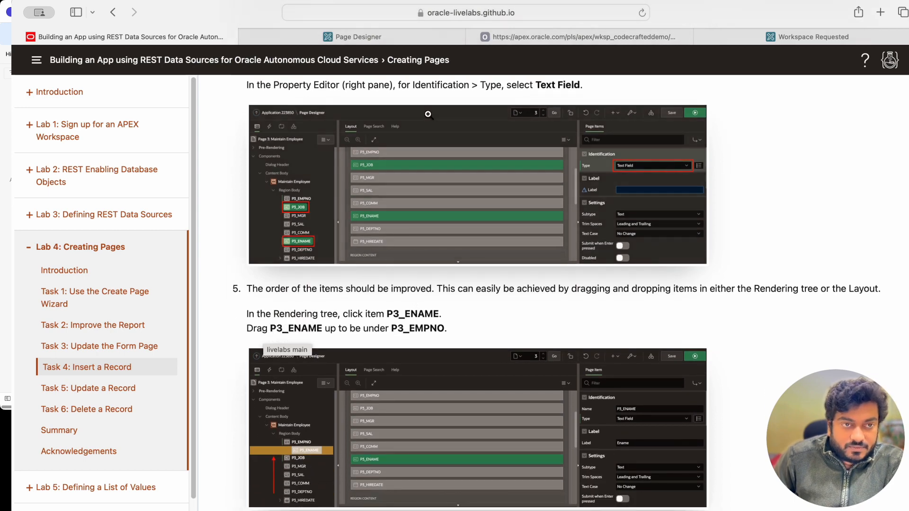
left_click(379, 40)
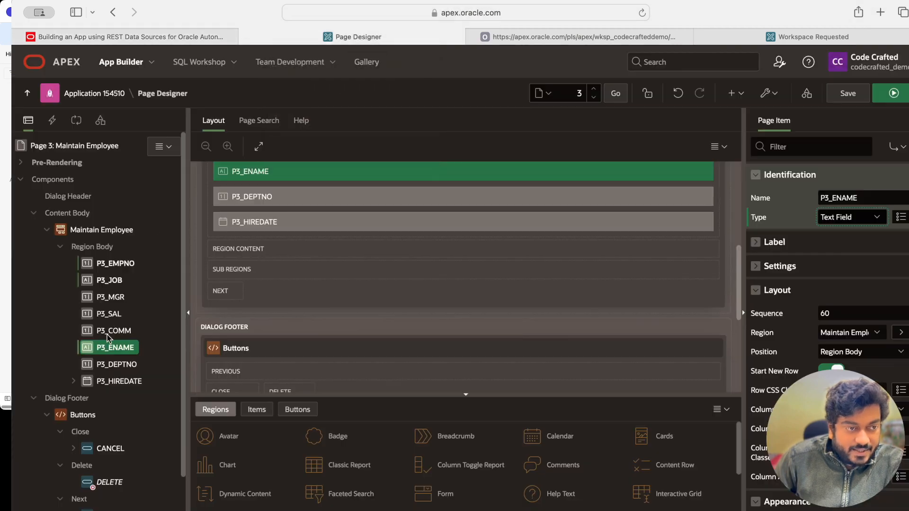
left_click_drag(104, 354, 105, 283)
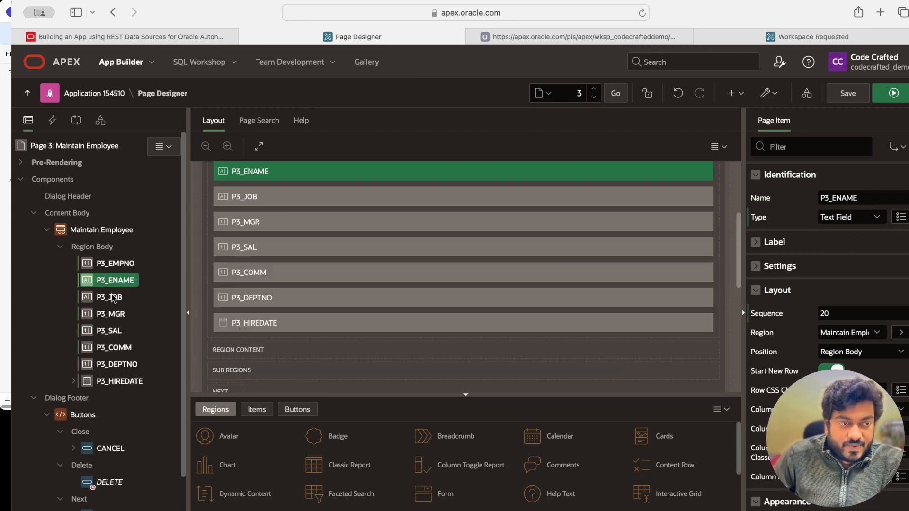
Switch from the lab guide to the running REST Employees app and bring its whole Maintain Employee dialog into view to examine the fields
left_click(143, 43)
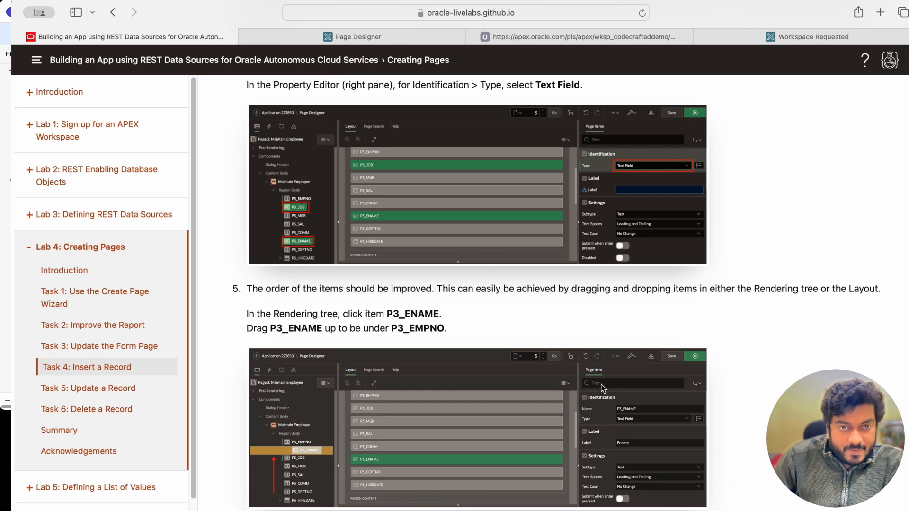
key("super+grave")
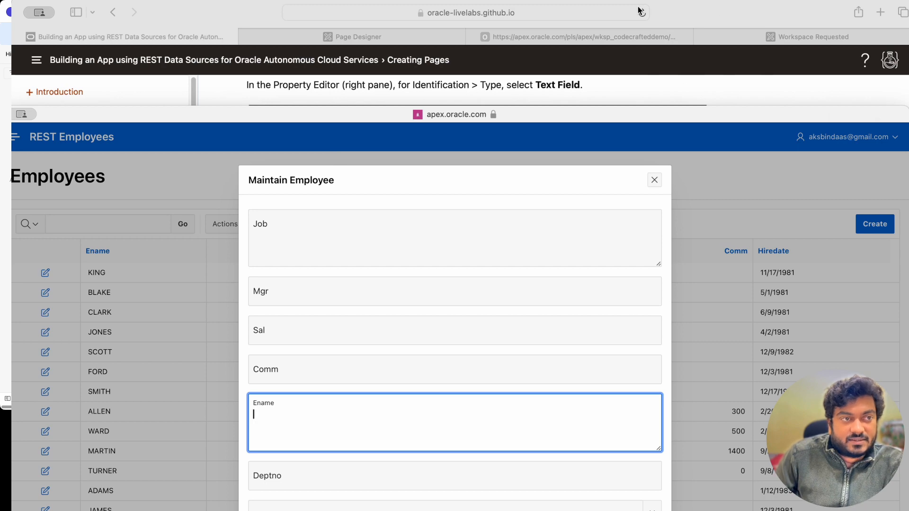
left_click(648, 65)
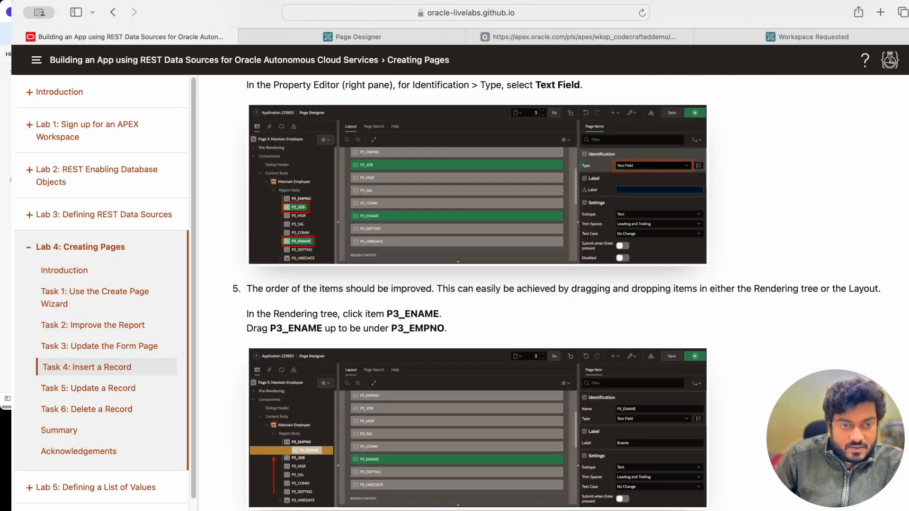
key("super+grave")
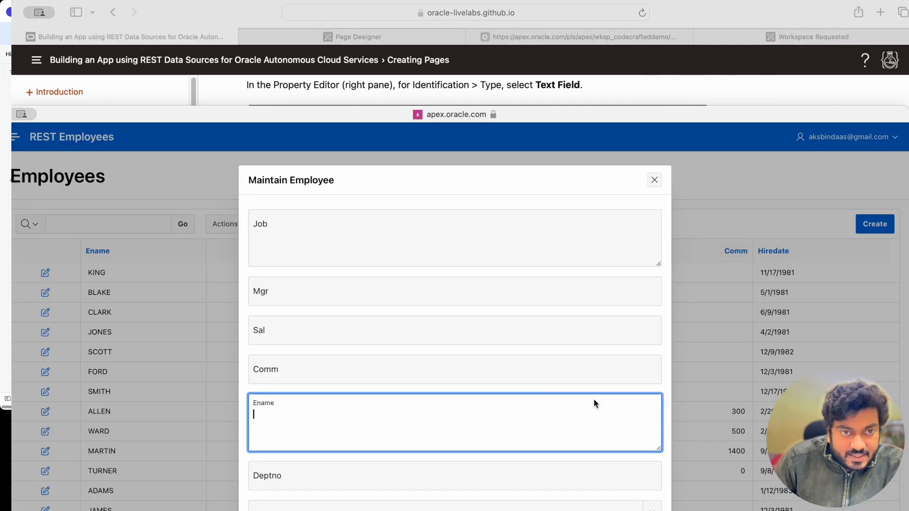
left_click_drag(557, 117, 588, 10)
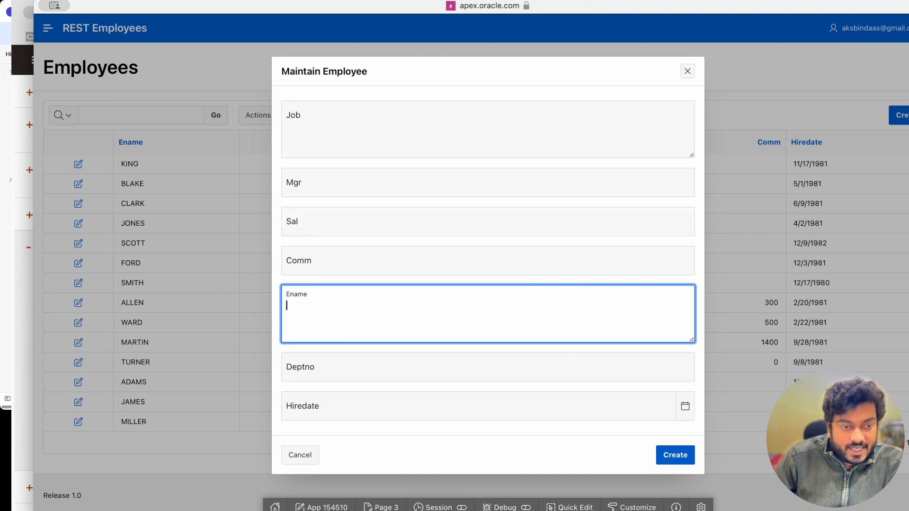
Move the running app's window aside and return to Task 3 in the lab guide
key("super+Tab")
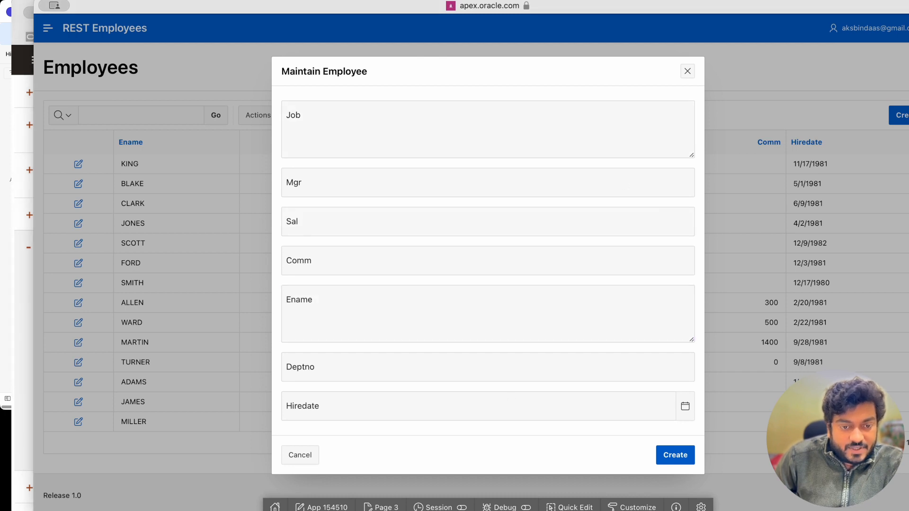
key("super+Tab")
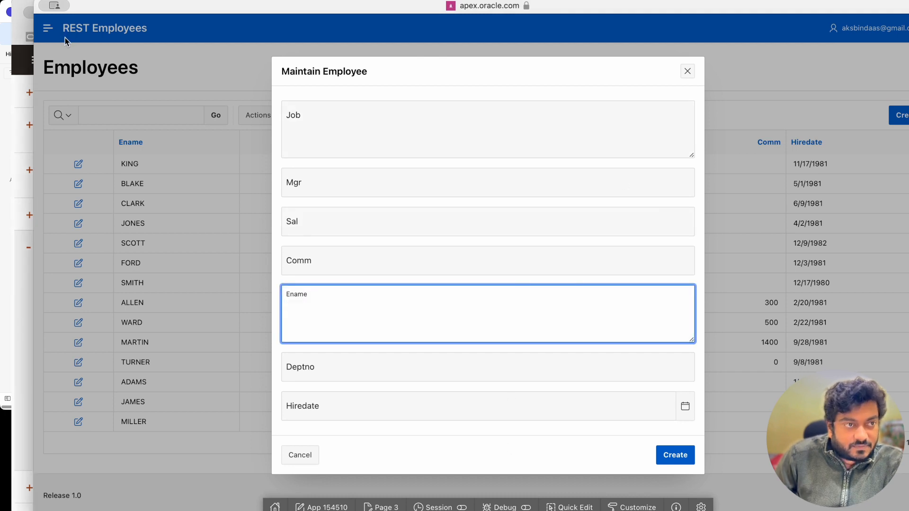
left_click_drag(83, 9, 82, 437)
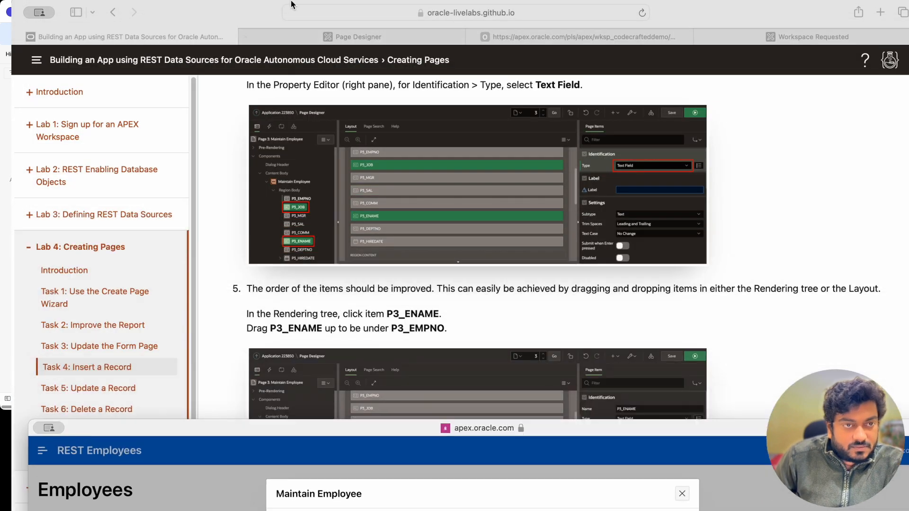
left_click(333, 36)
left_click(125, 41)
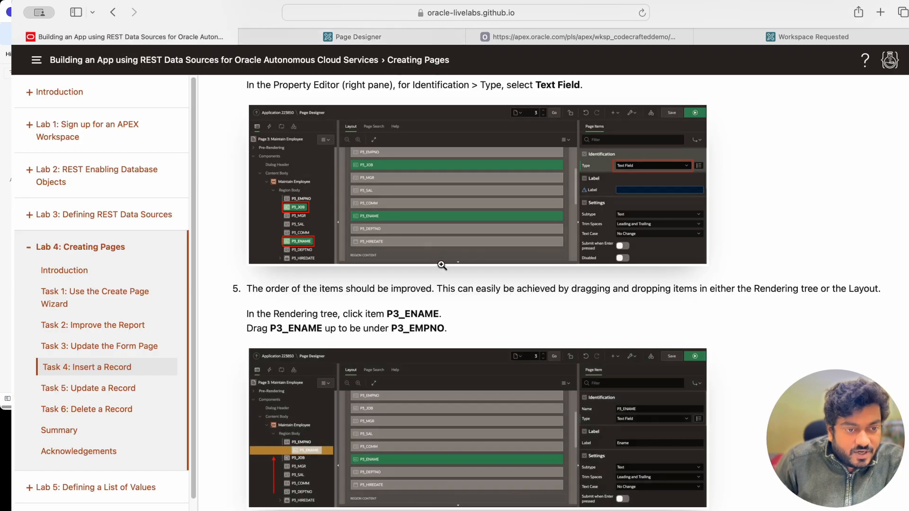
Read Task 3 step 6 in the lab guide and move the P3_DEPTNO item directly under P3_ENAME in the region body
scroll(436, 275, "down", 3)
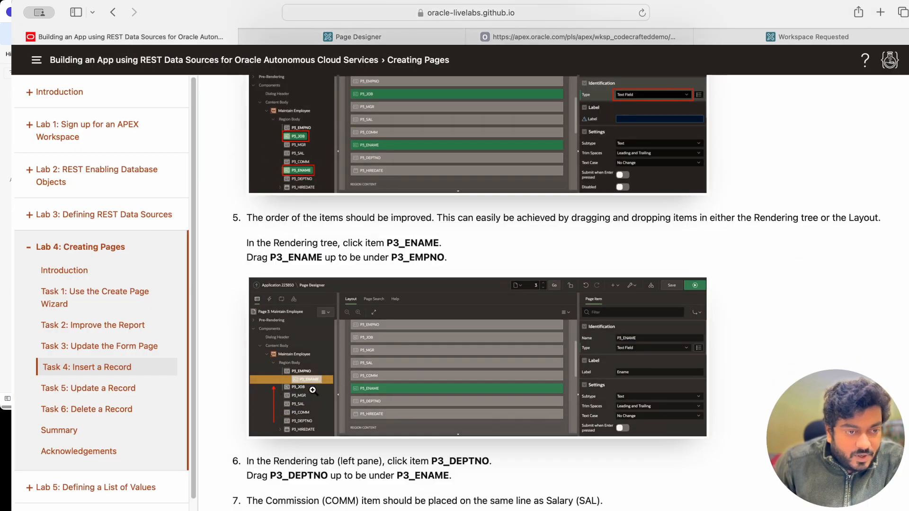
left_click(331, 34)
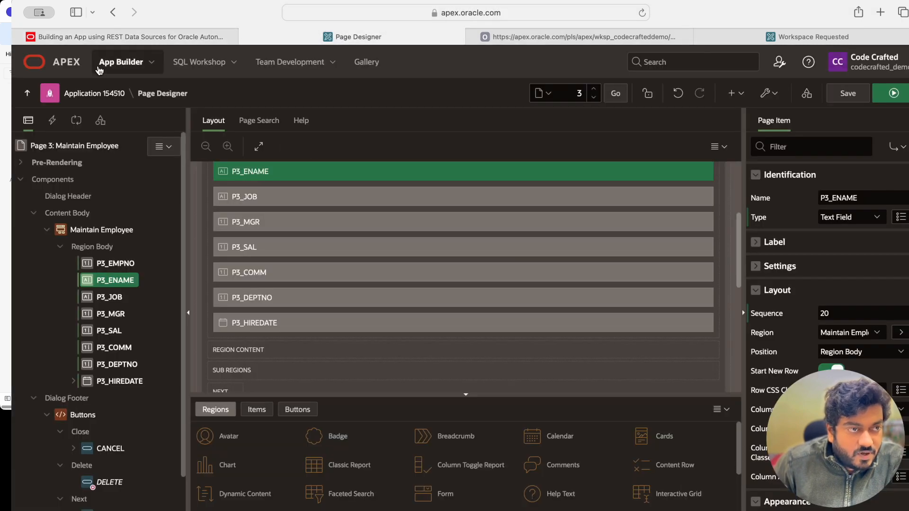
left_click(107, 37)
scroll(288, 237, "down", 5)
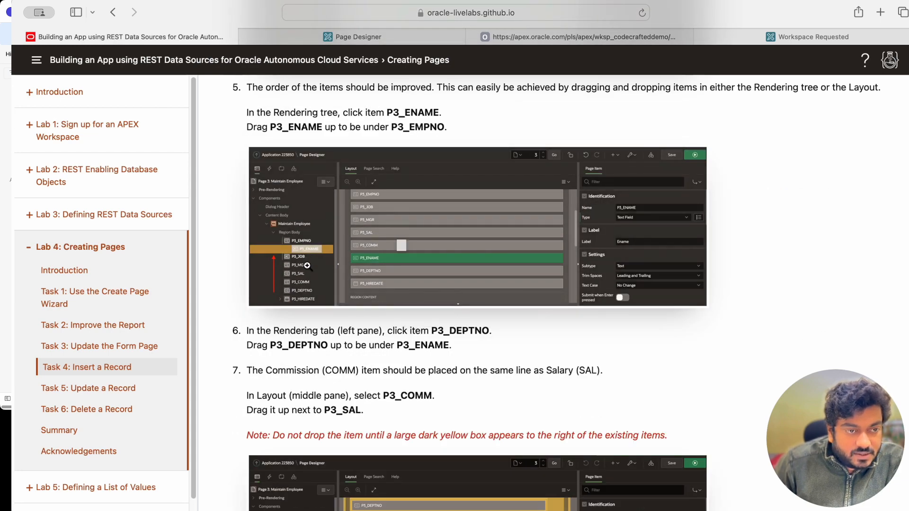
left_click(344, 39)
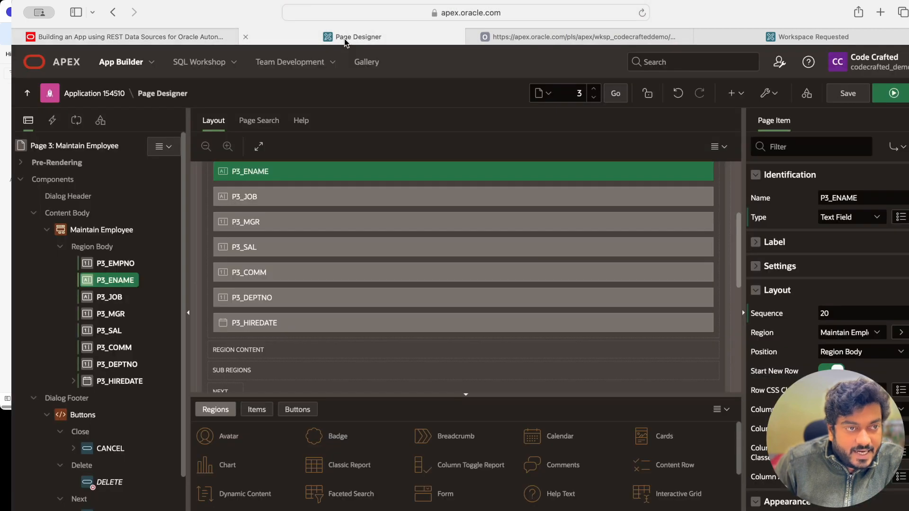
left_click_drag(109, 365, 112, 294)
Read Task 3 step 7 in the lab guide and try to move P3_COMM up beside P3_SAL in the page layout
left_click(168, 37)
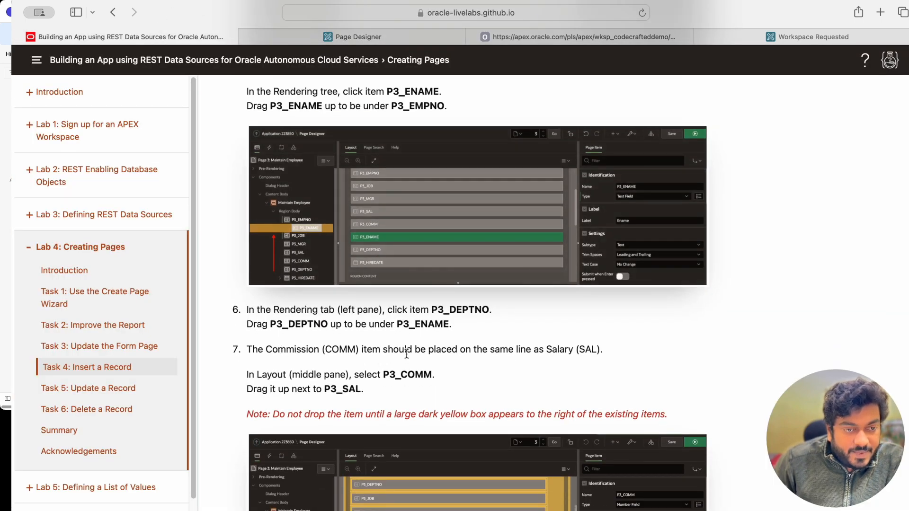
scroll(518, 353, "down", 5)
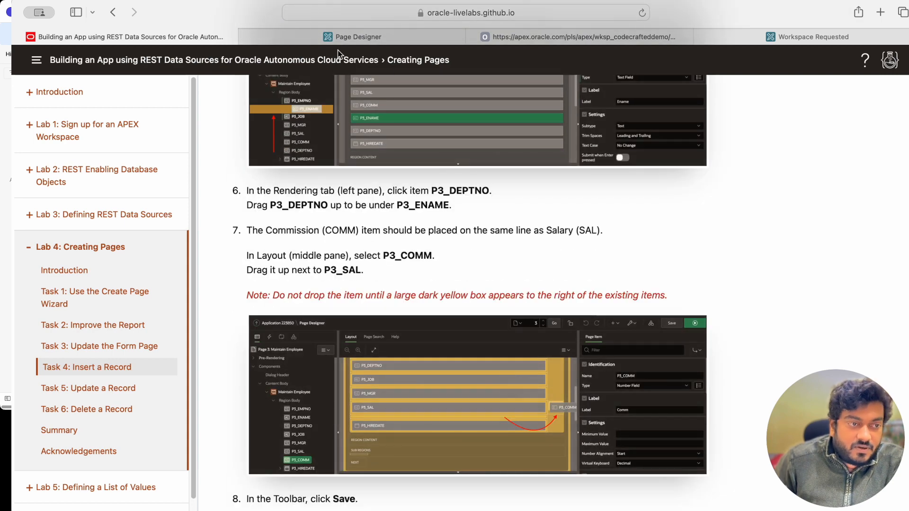
left_click(338, 42)
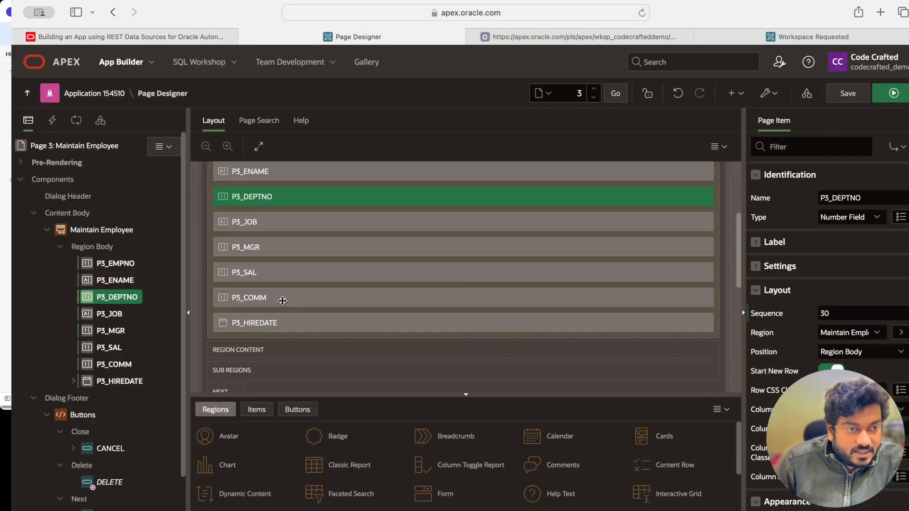
left_click(253, 273)
left_click(263, 299)
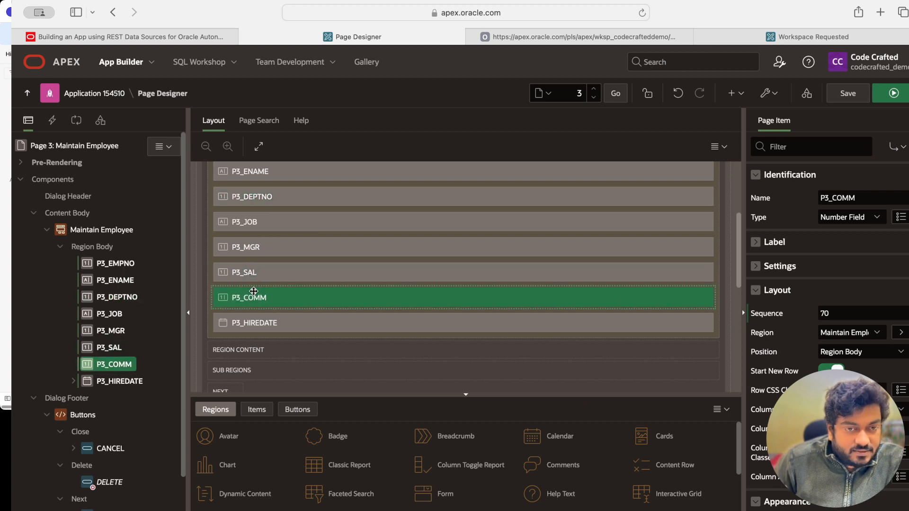
left_click_drag(266, 298, 357, 285)
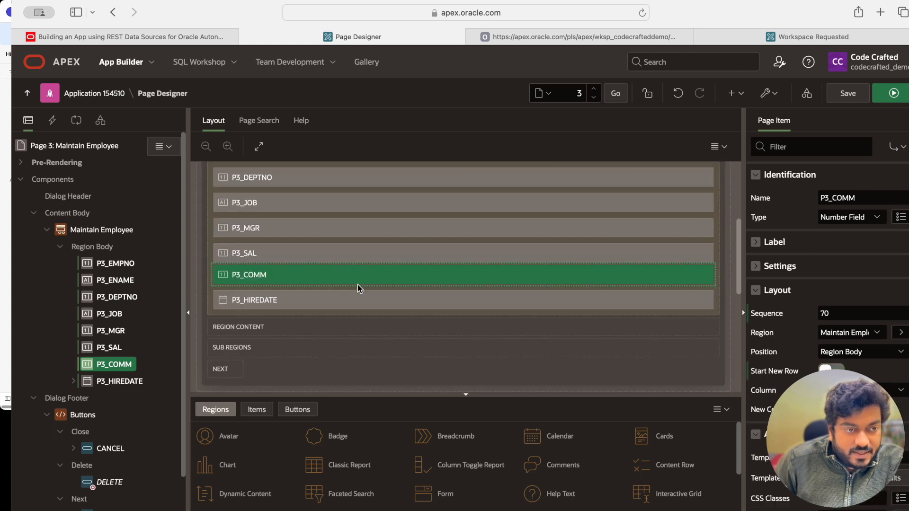
left_click(678, 93)
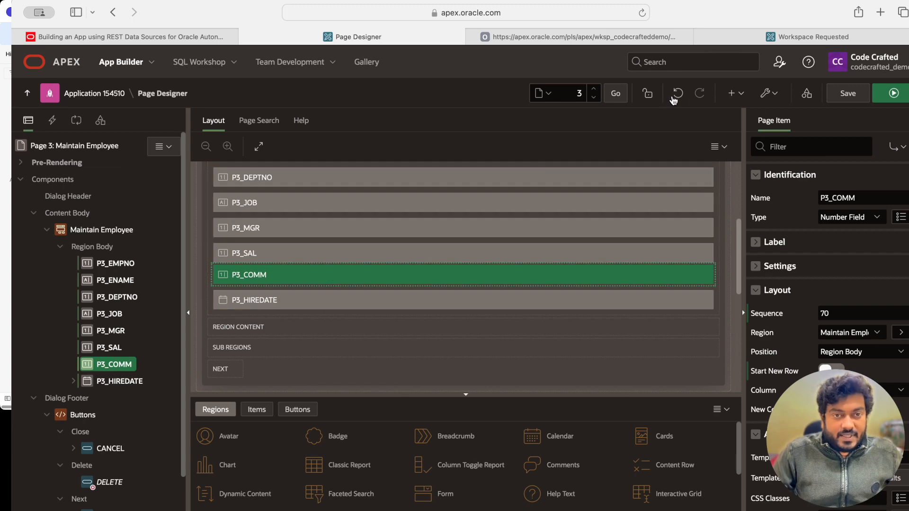
Recheck step 7's illustration in the lab guide and place P3_COMM on the same row as P3_SAL, to its right
left_click(161, 40)
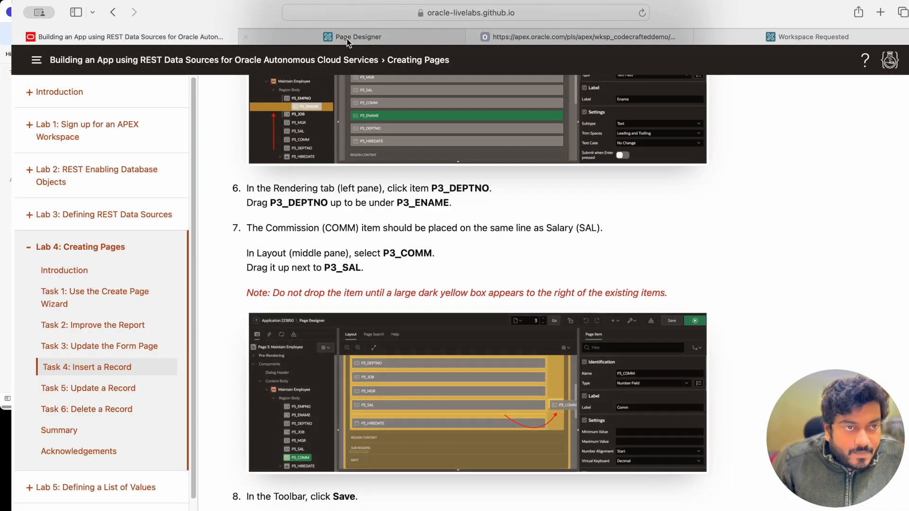
left_click(353, 37)
left_click_drag(312, 281, 704, 248)
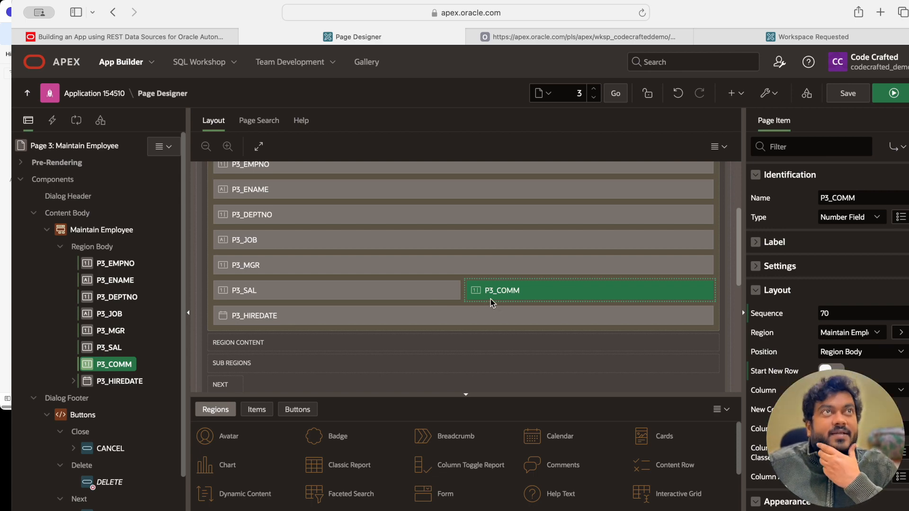
Compare the layout with Task 3 steps 7 and 8 in the lab guide and save the Maintain Employee page
left_click(196, 38)
scroll(361, 249, "down", 1)
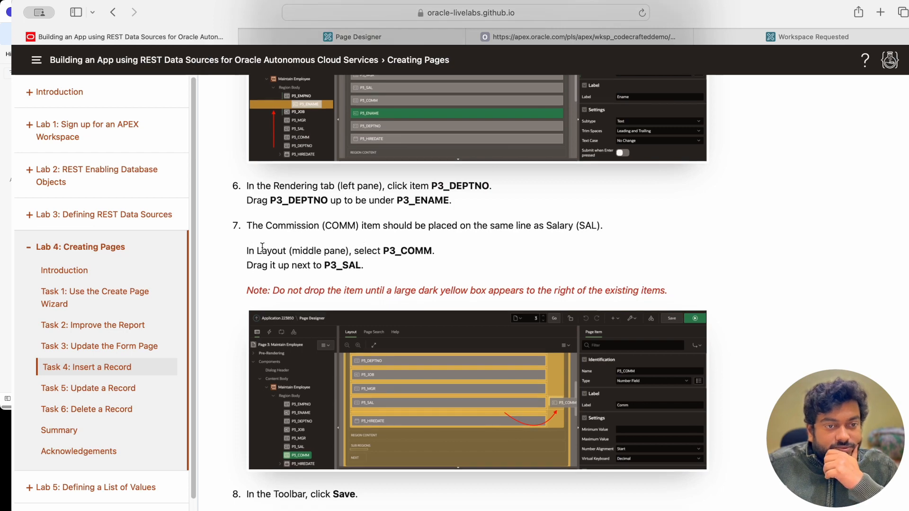
left_click(339, 42)
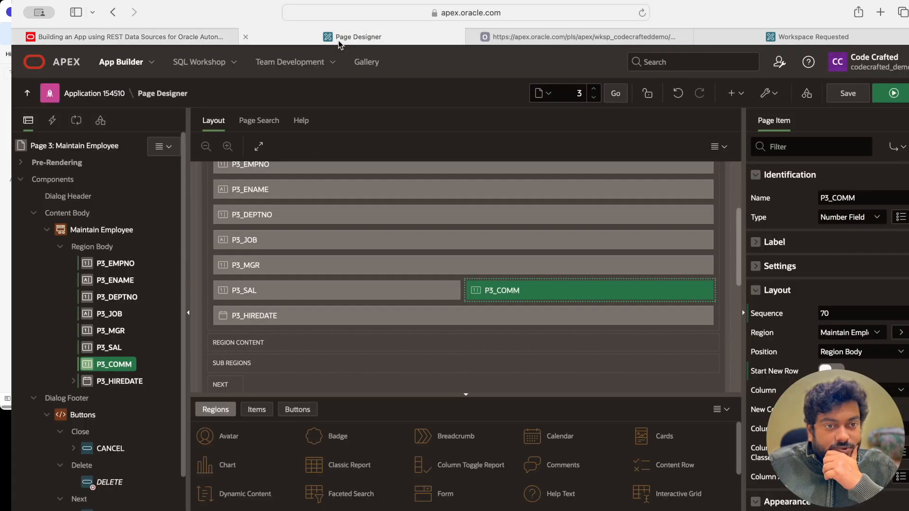
left_click(196, 37)
scroll(416, 308, "down", 5)
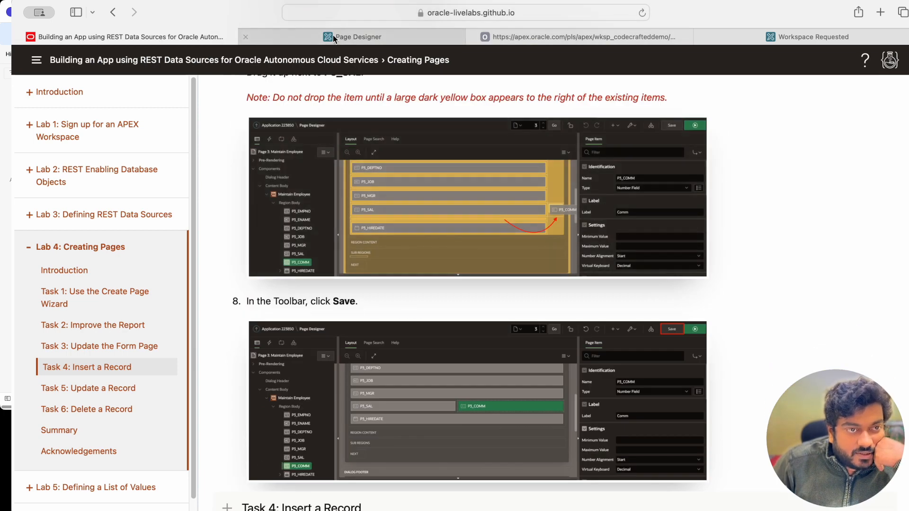
scroll(436, 197, "down", 1)
left_click(357, 38)
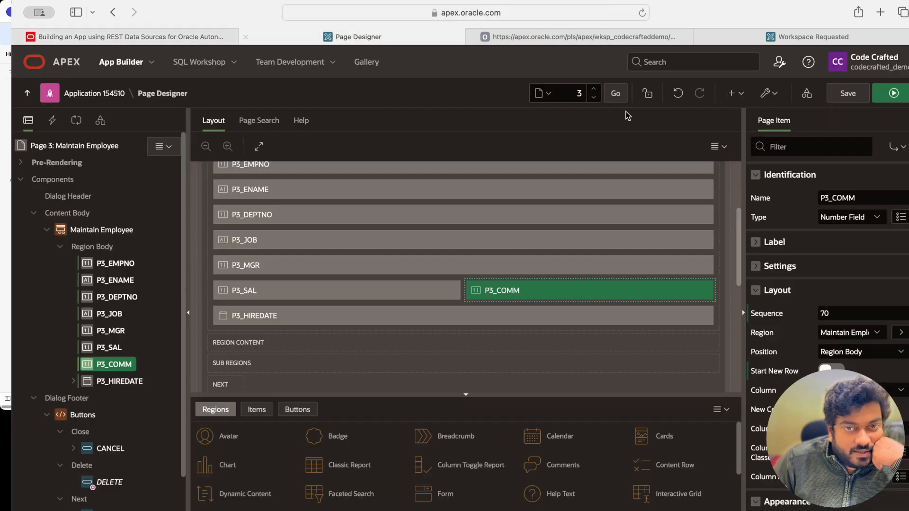
left_click(845, 93)
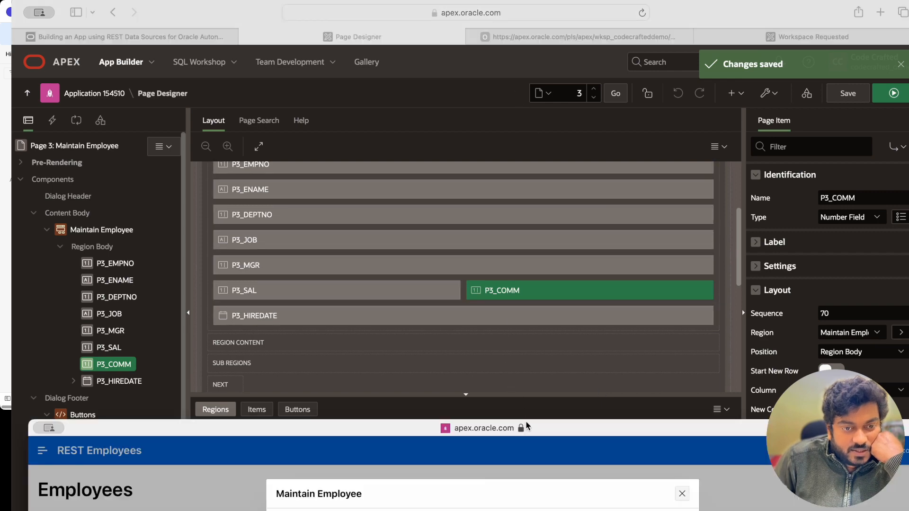
Copy the running REST Employees app's website address and load it in the browser tab holding the Workspace Requested page
left_click_drag(530, 411, 507, 101)
right_click(504, 99)
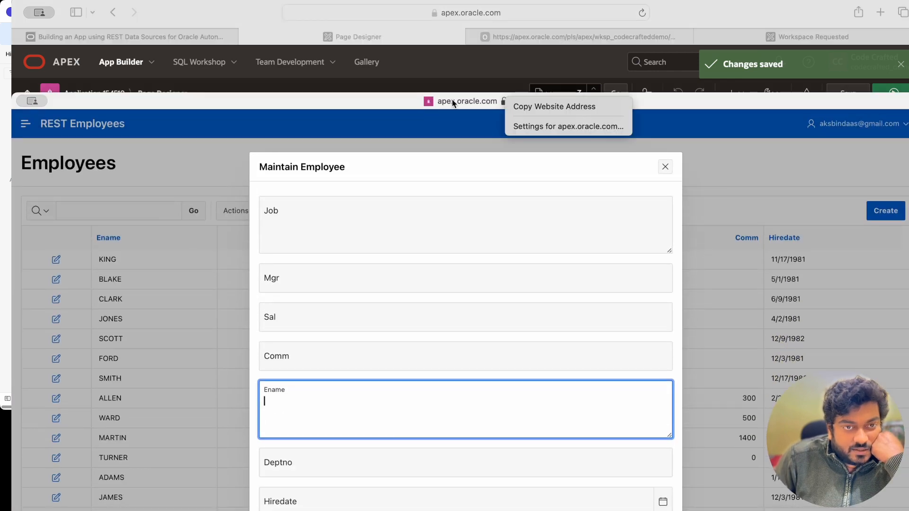
left_click(535, 106)
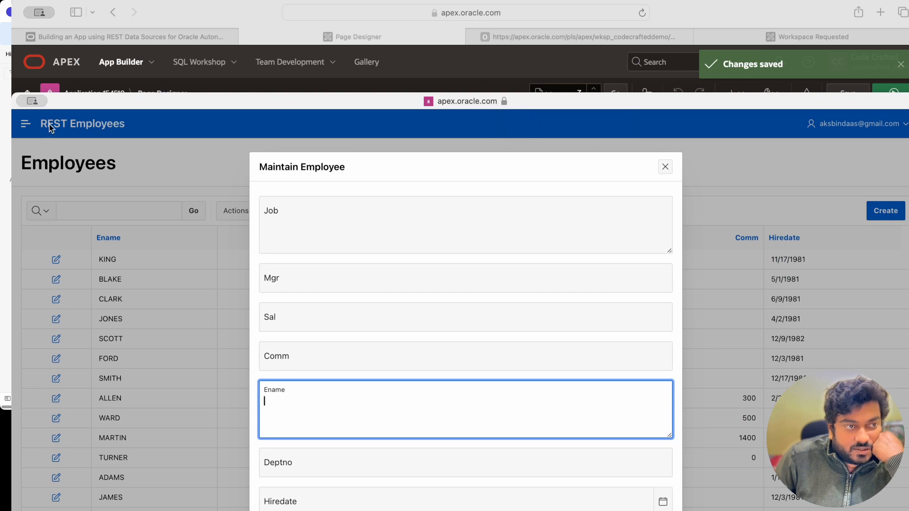
left_click(589, 52)
left_click(587, 44)
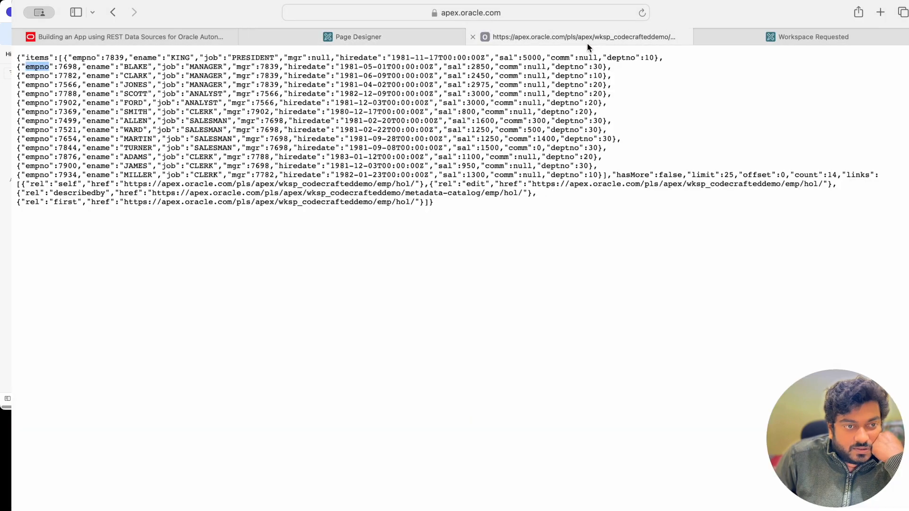
left_click(501, 15)
key("ctrl+Tab")
left_click(533, 16)
key("Return")
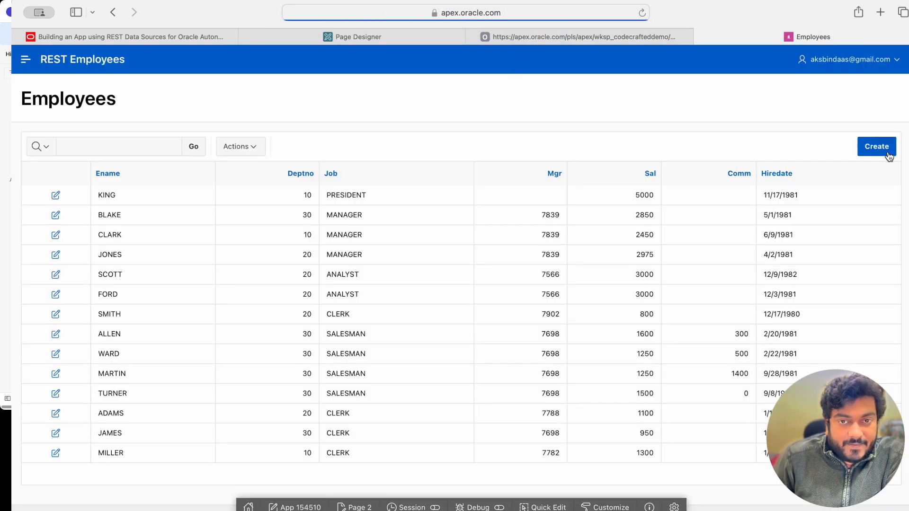
Open a new Maintain Employee form from the Employees report, examine the order of its fields, and cancel it
left_click(877, 147)
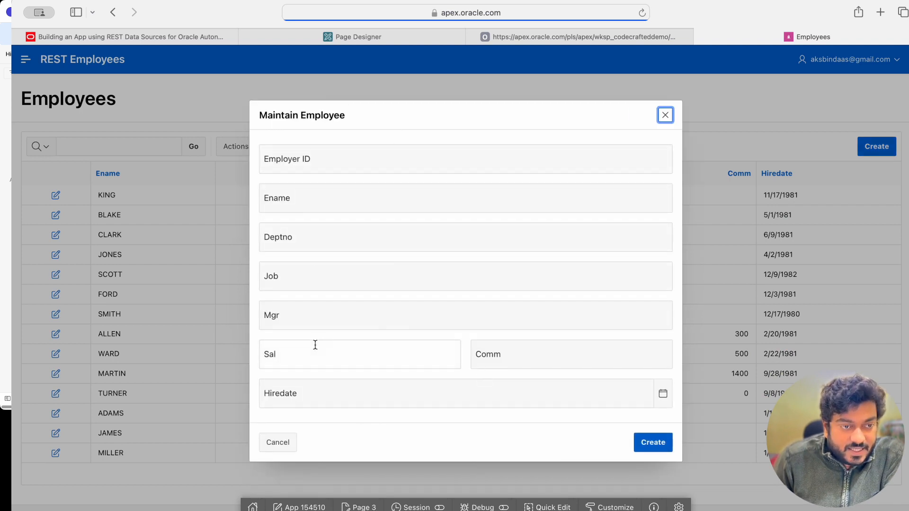
left_click(275, 160)
left_click(286, 206)
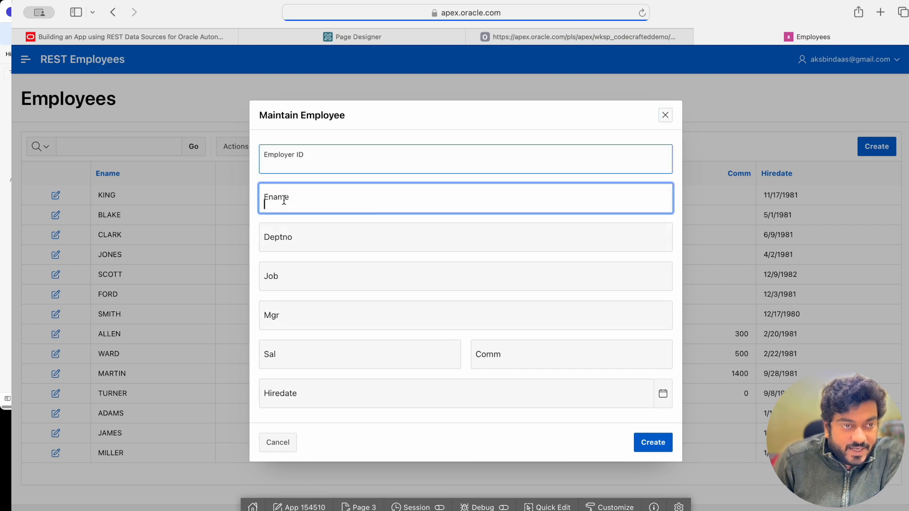
left_click(297, 236)
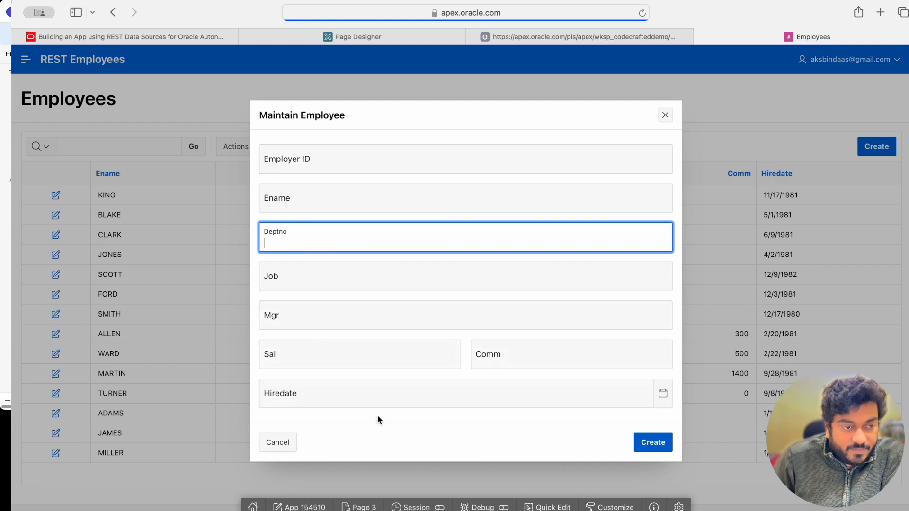
left_click(268, 449)
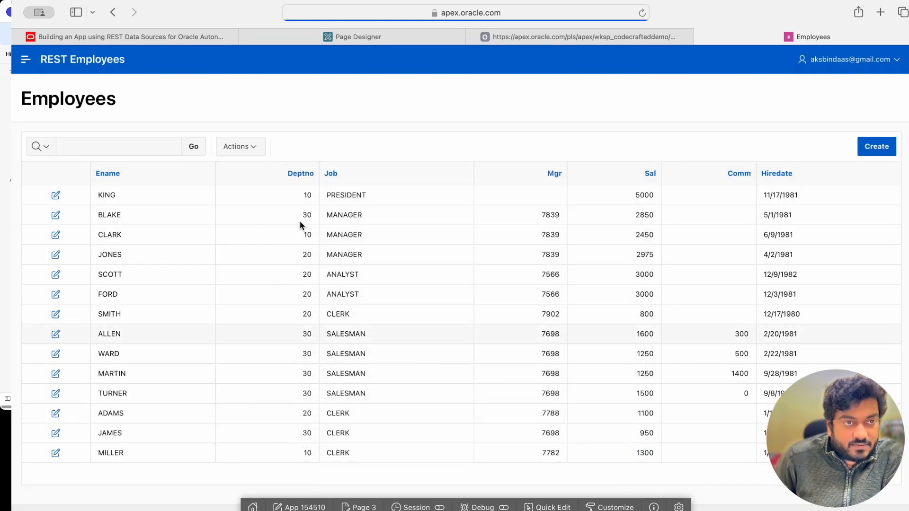
Return to the lab guide, expand Task 4: Insert a Record, and read its first instructions
left_click(380, 35)
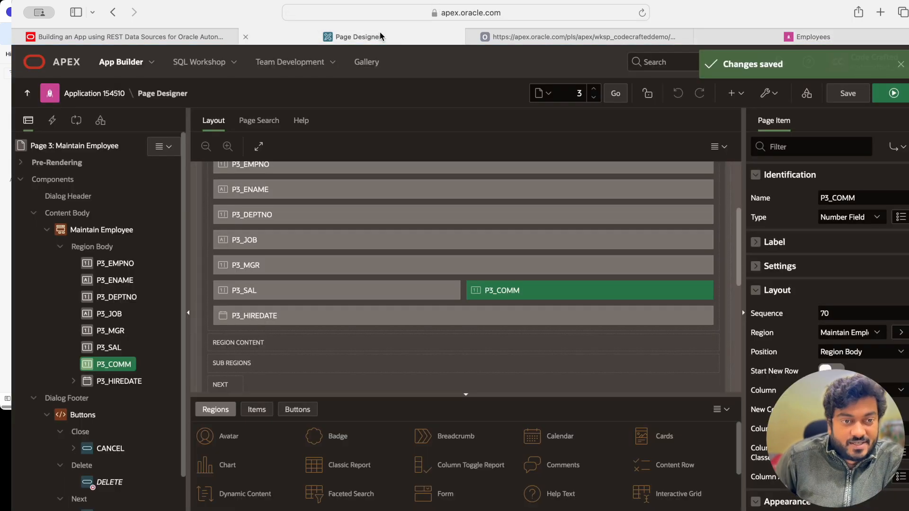
left_click(542, 38)
left_click(284, 31)
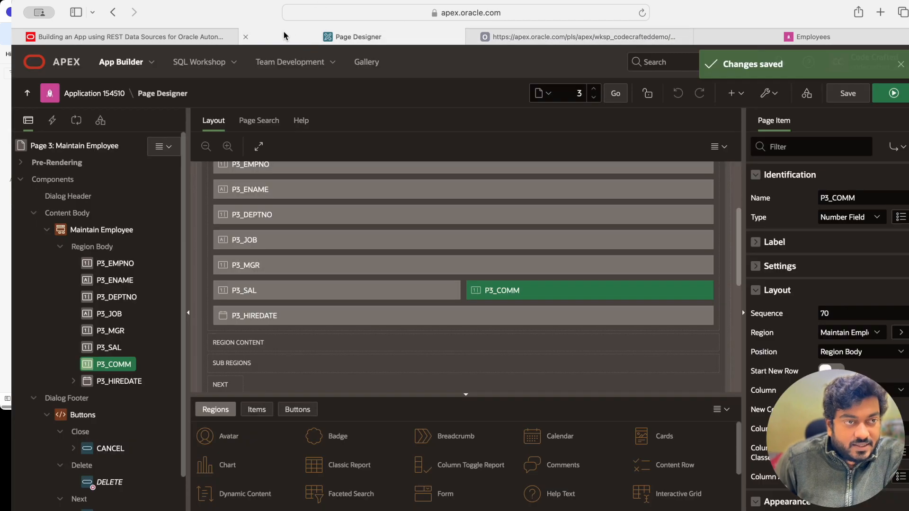
left_click(174, 32)
scroll(496, 248, "down", 5)
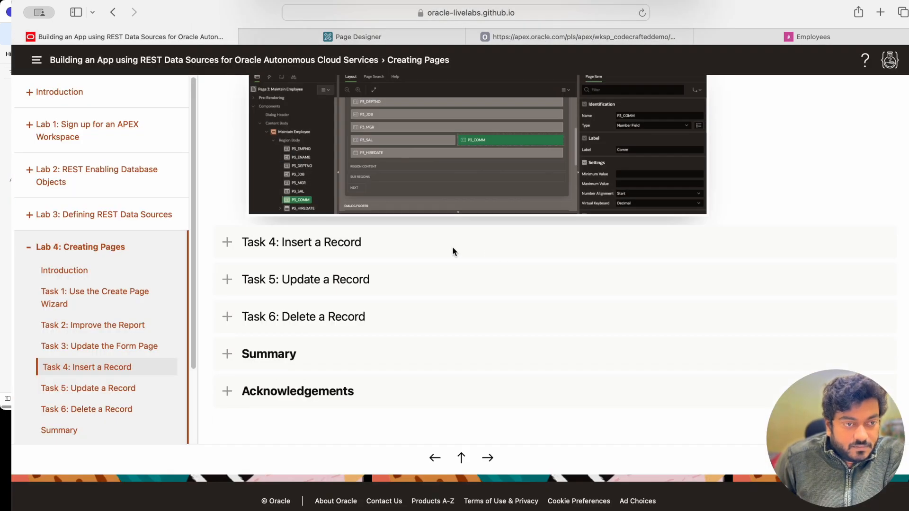
left_click(229, 243)
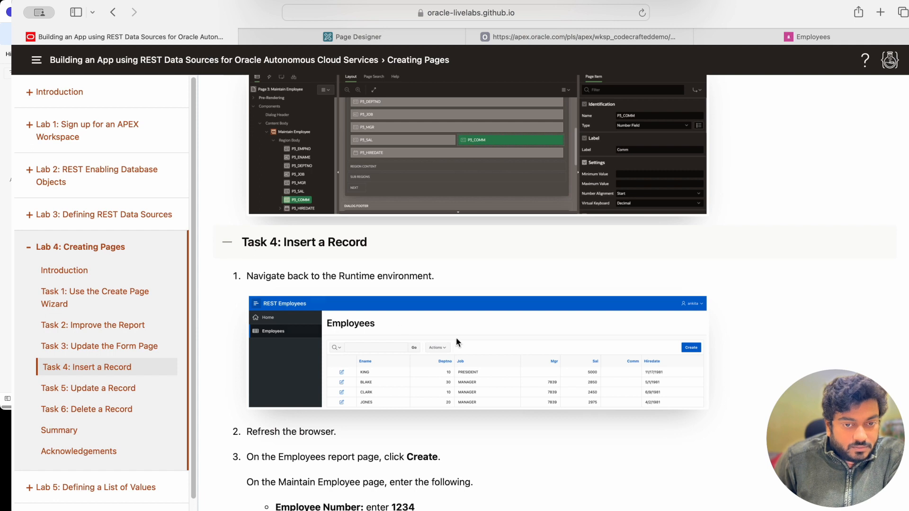
scroll(433, 341, "down", 1)
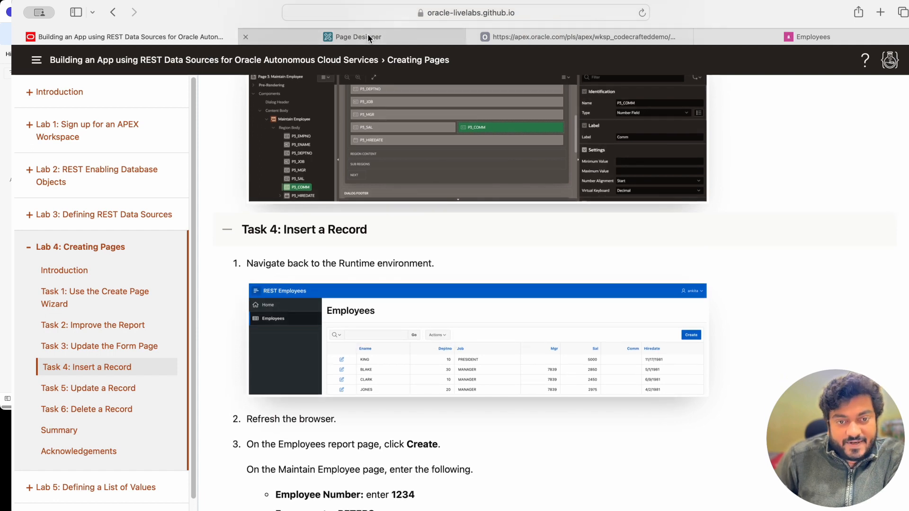
mouse_move(368, 35)
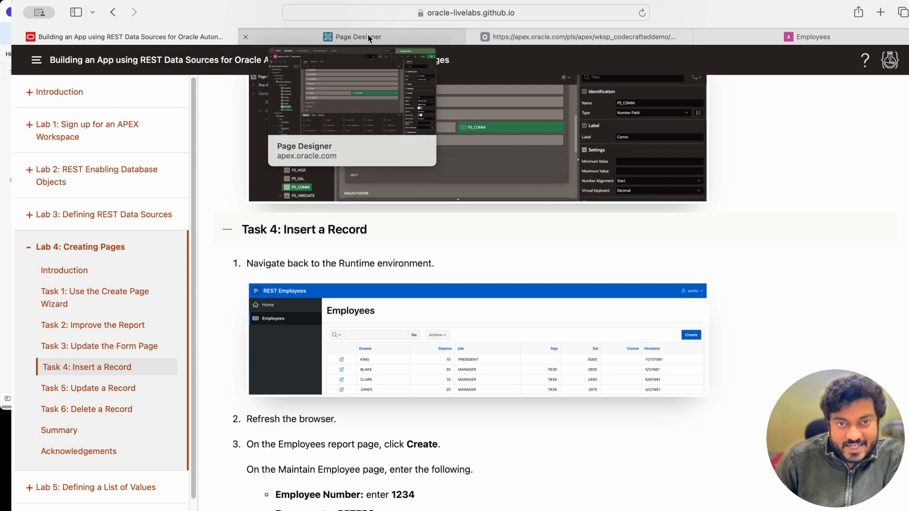
Open a new Maintain Employee form from the Employees report and enter Employer ID 1000 and Ename Code Crafted
left_click(764, 38)
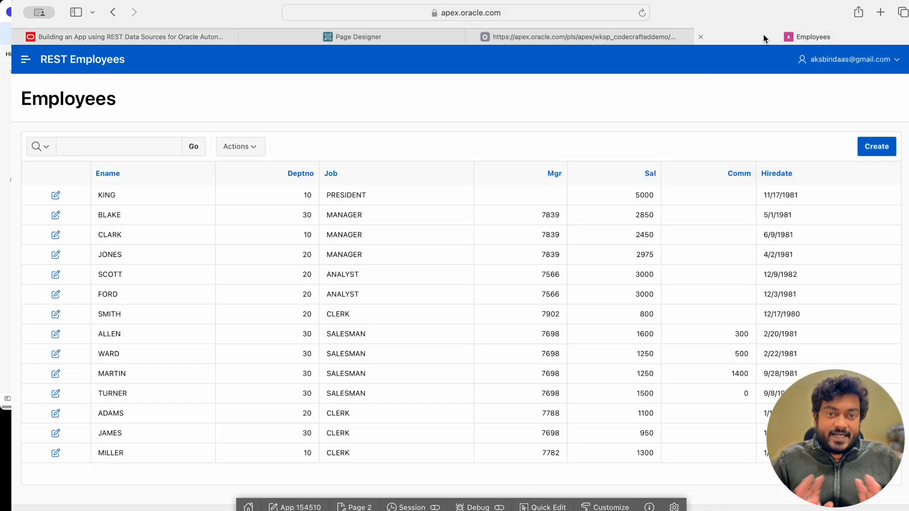
left_click(877, 148)
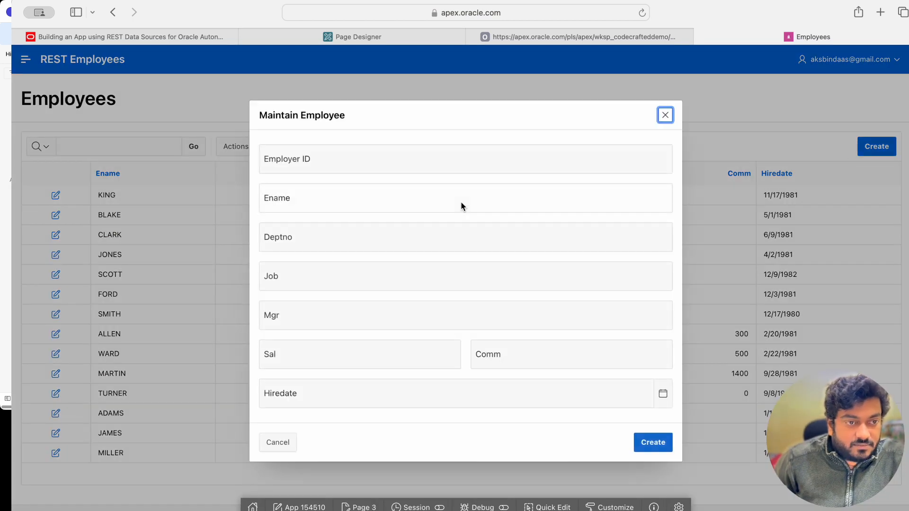
left_click(326, 155)
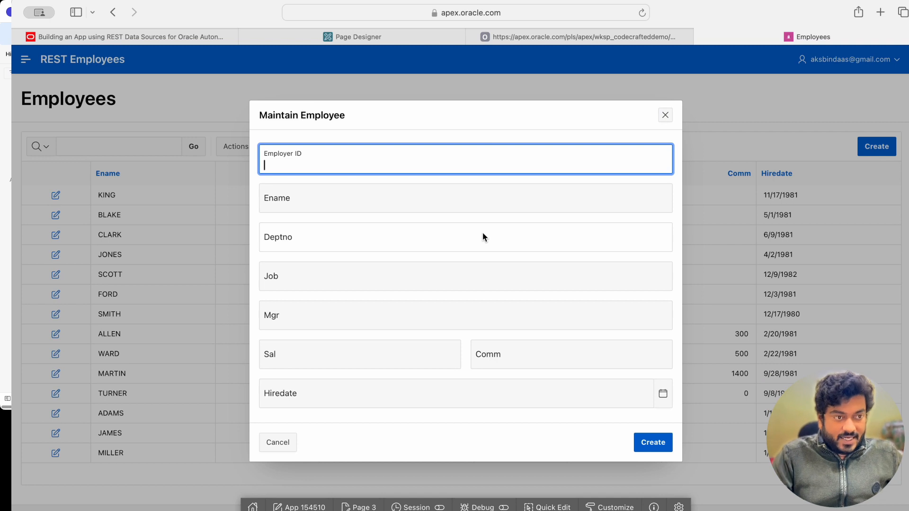
type("1000")
key("Tab")
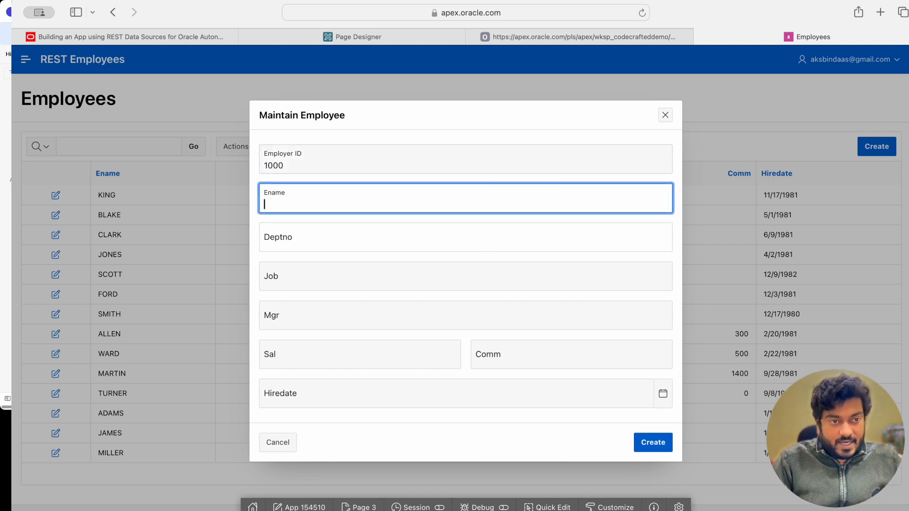
type("Code ")
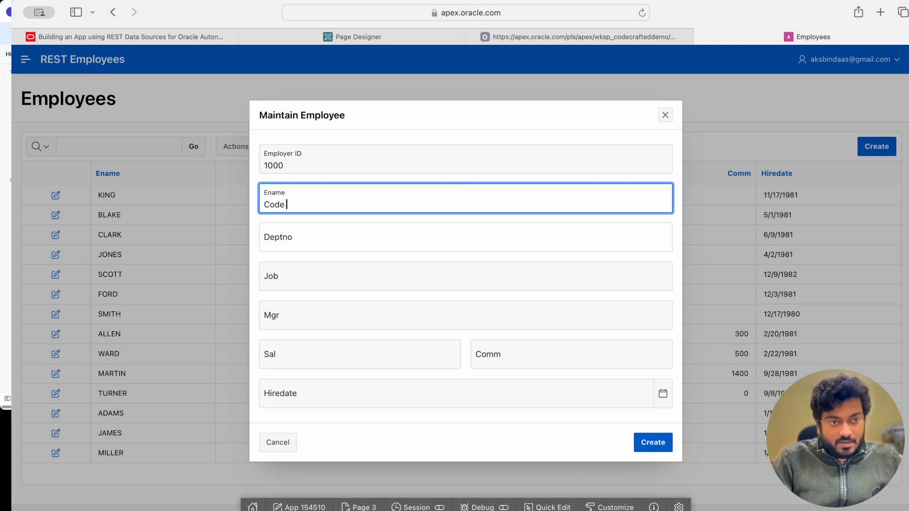
type("Crafted")
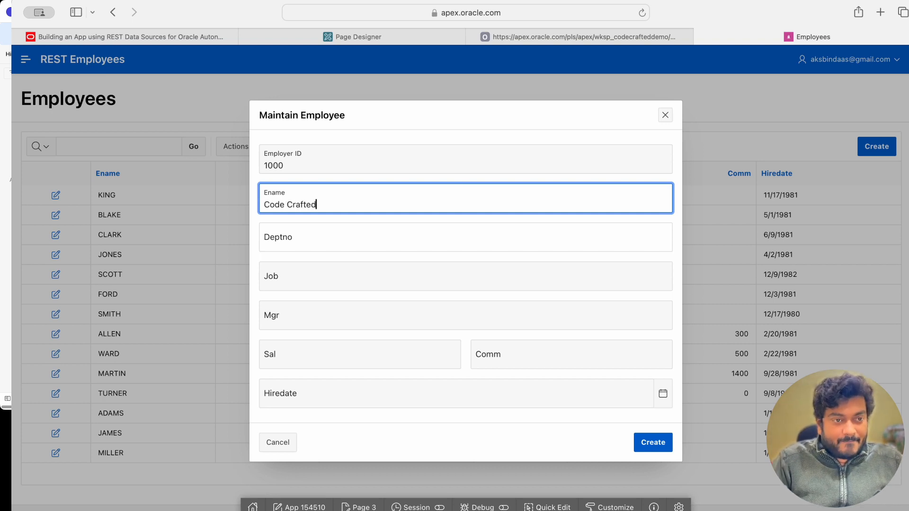
key("Tab")
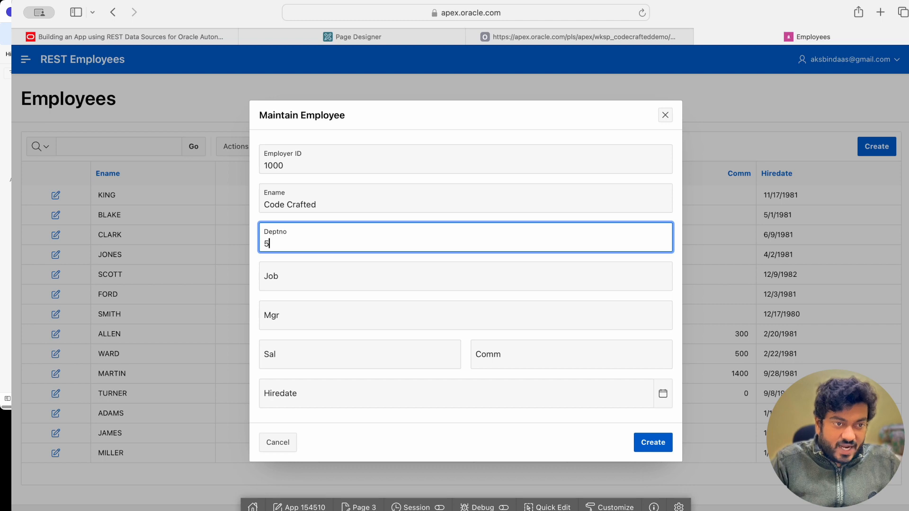
Check the sample department number in Task 4 of the lab guide and set Deptno to 10 in the employee form
left_click(184, 38)
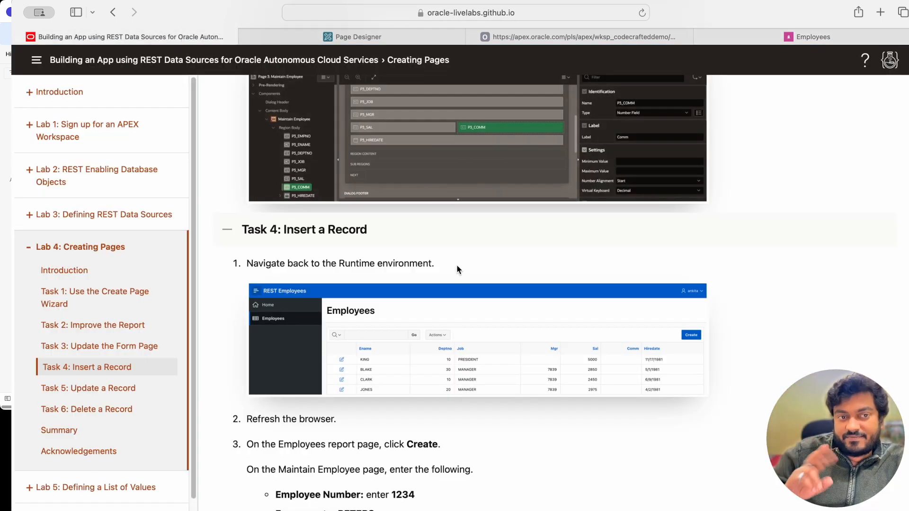
scroll(497, 277, "down", 1)
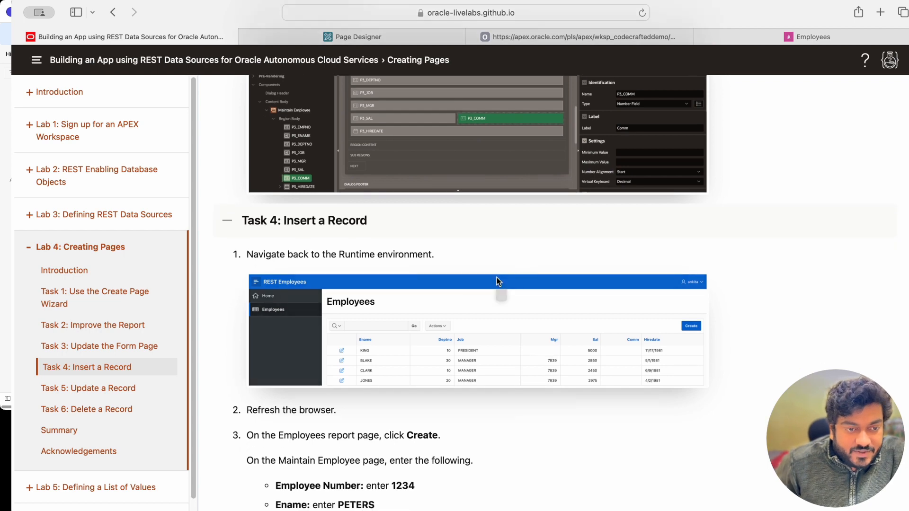
scroll(496, 279, "down", 5)
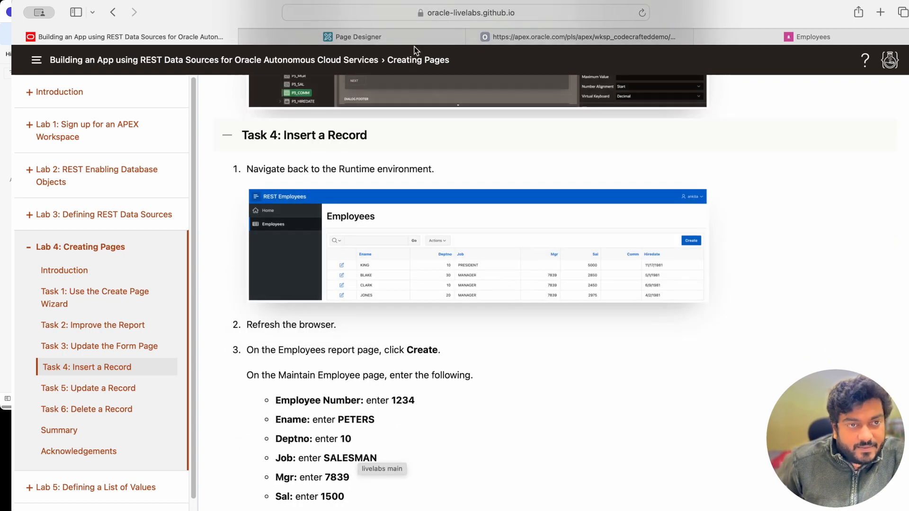
left_click(374, 39)
left_click(538, 34)
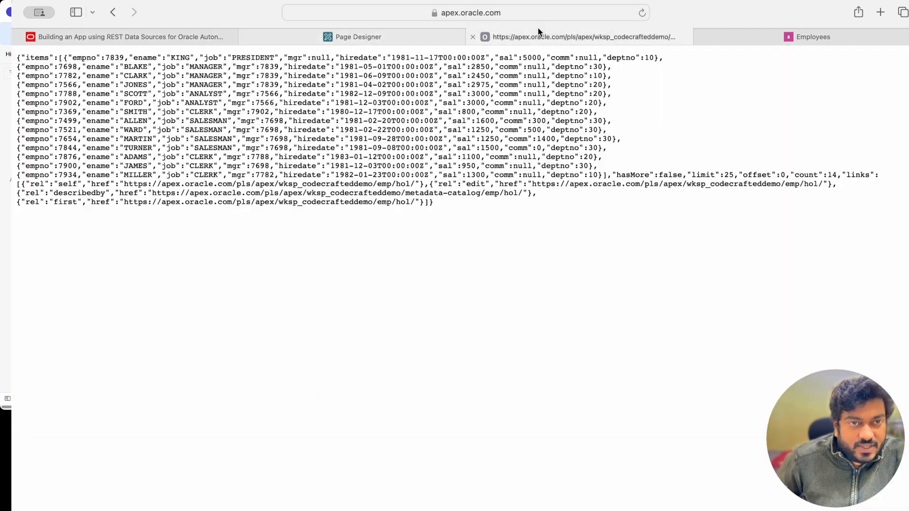
left_click(767, 41)
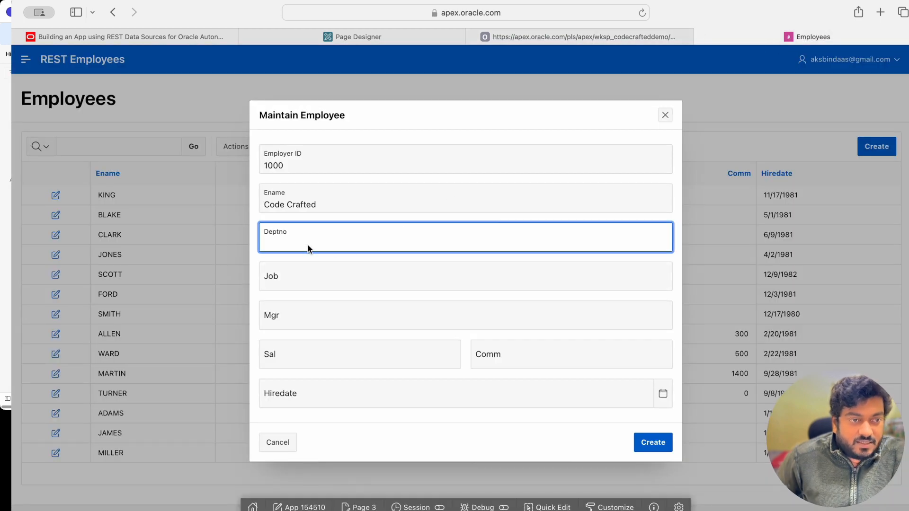
type("10")
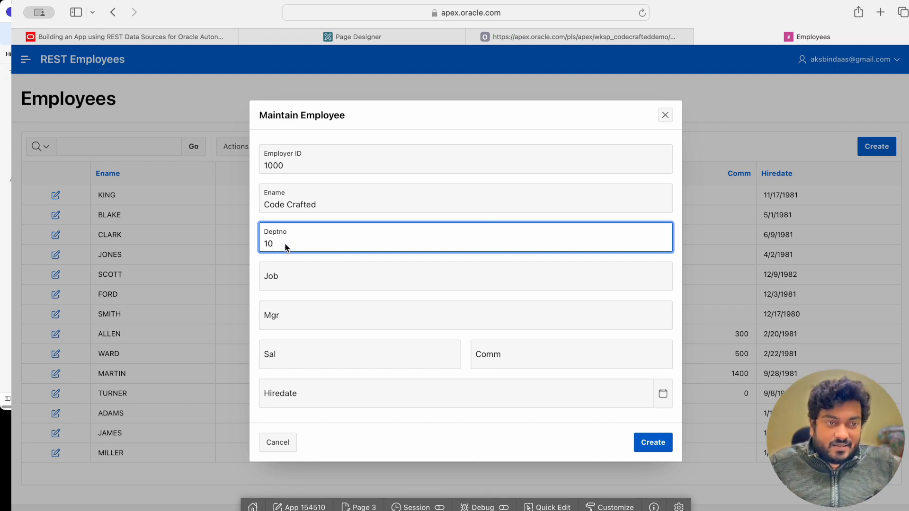
Load the dept/hol/ REST endpoint in place of emp/hol/ and examine which department name belongs to each deptno
left_click(553, 37)
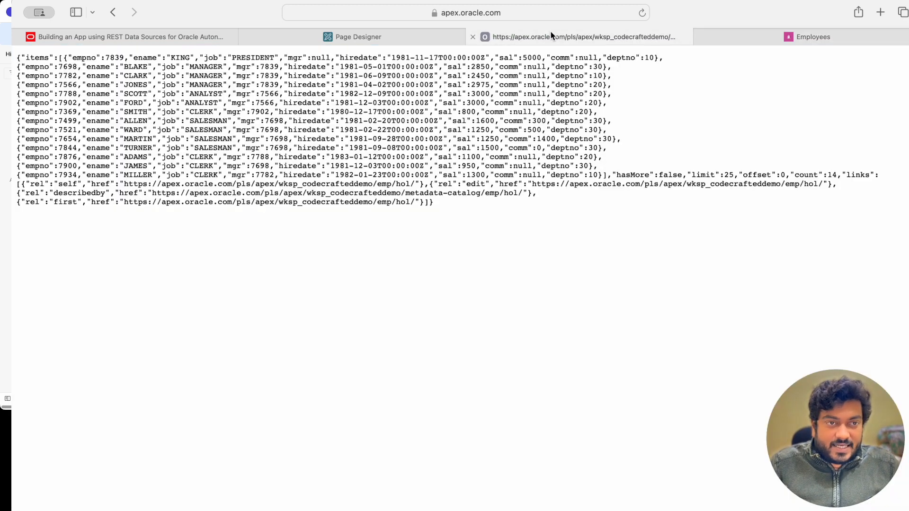
left_click(490, 14)
double_click(518, 12)
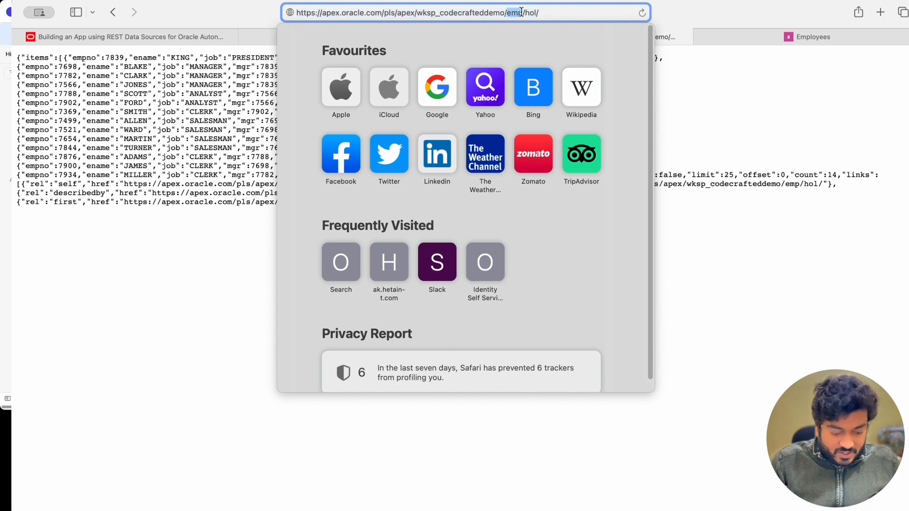
type("demp")
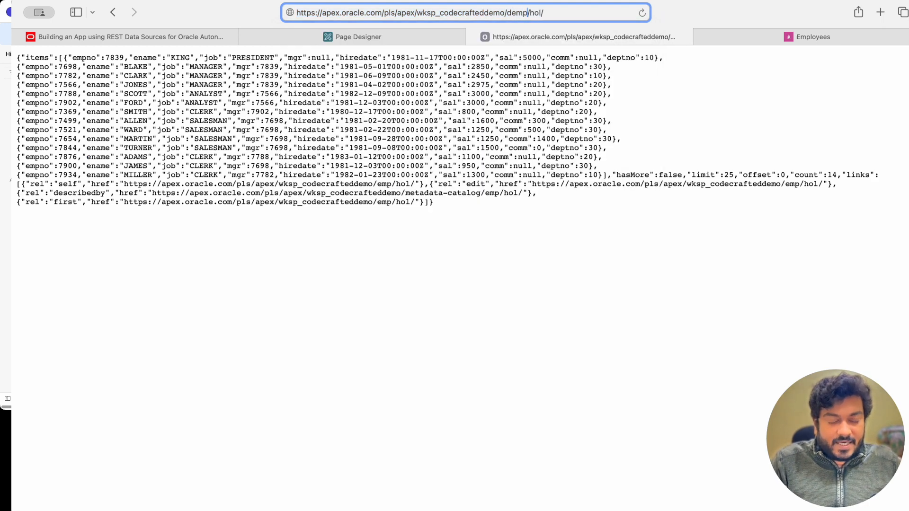
key("Return")
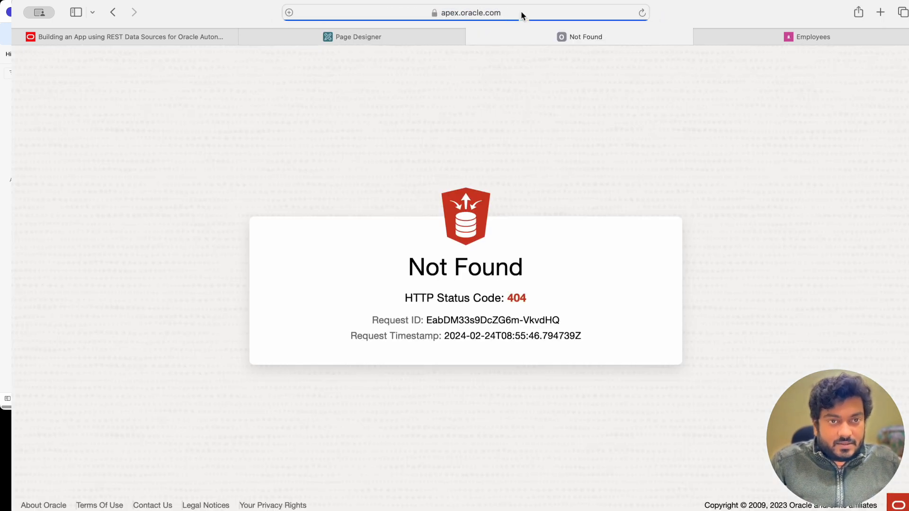
left_click(523, 15)
left_click(523, 13)
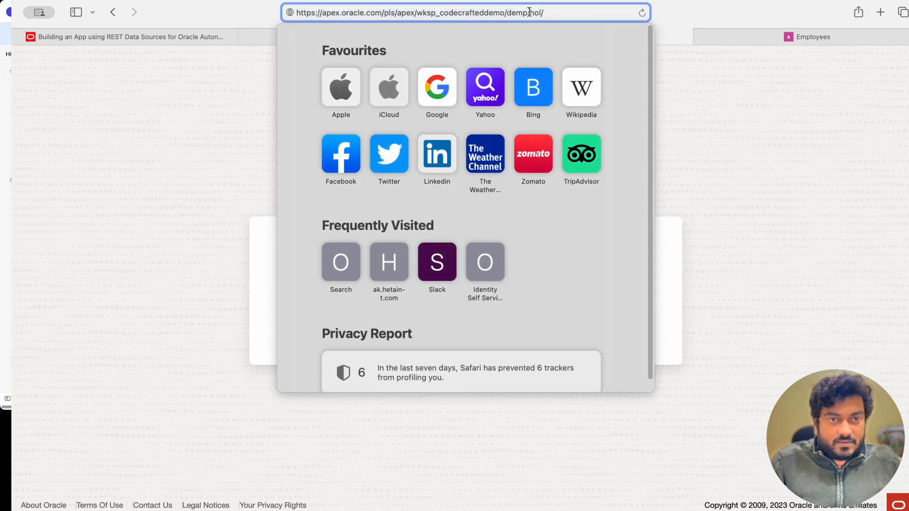
key("BackSpace")
type("t")
key("Return")
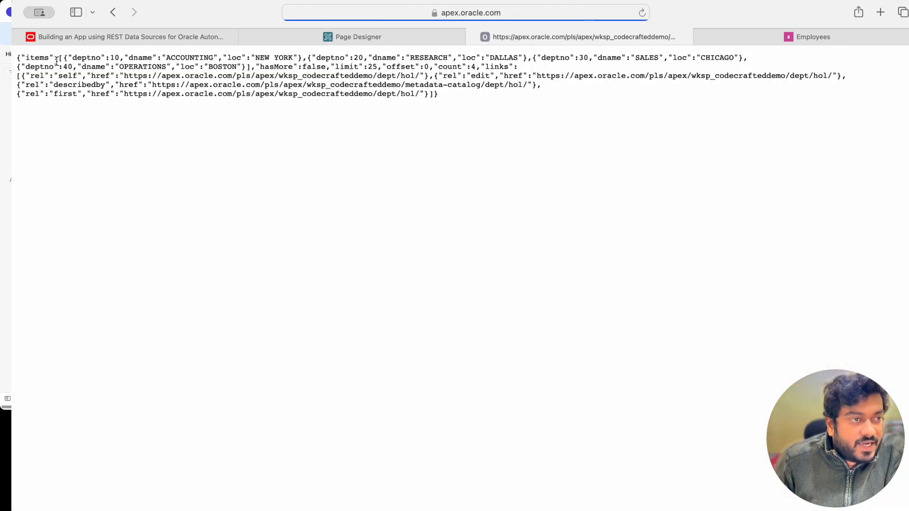
double_click(176, 57)
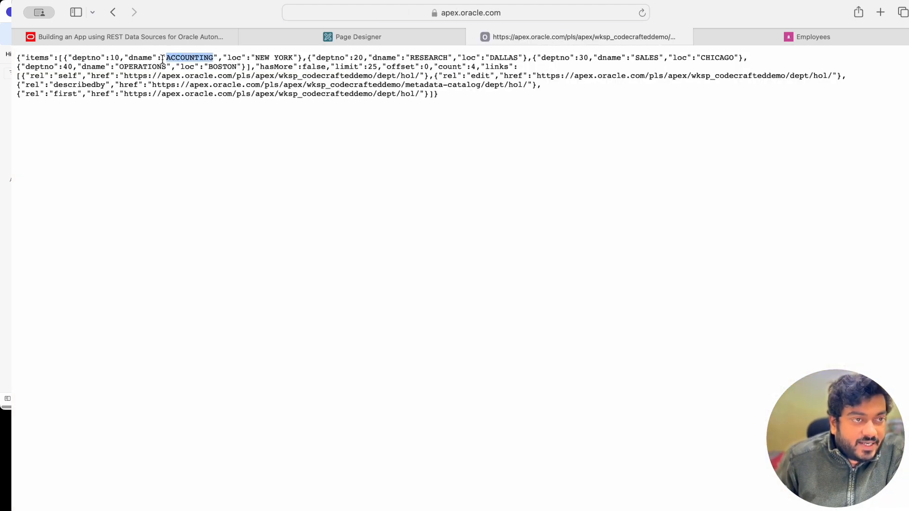
double_click(98, 57)
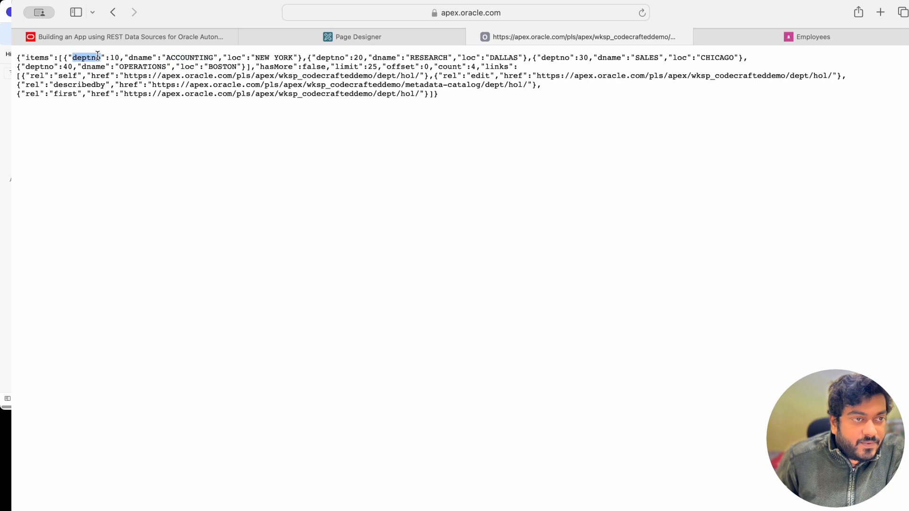
Return to the employee form, check the sample Job value in the lab guide, and set Job to Educator
left_click(766, 34)
double_click(288, 246)
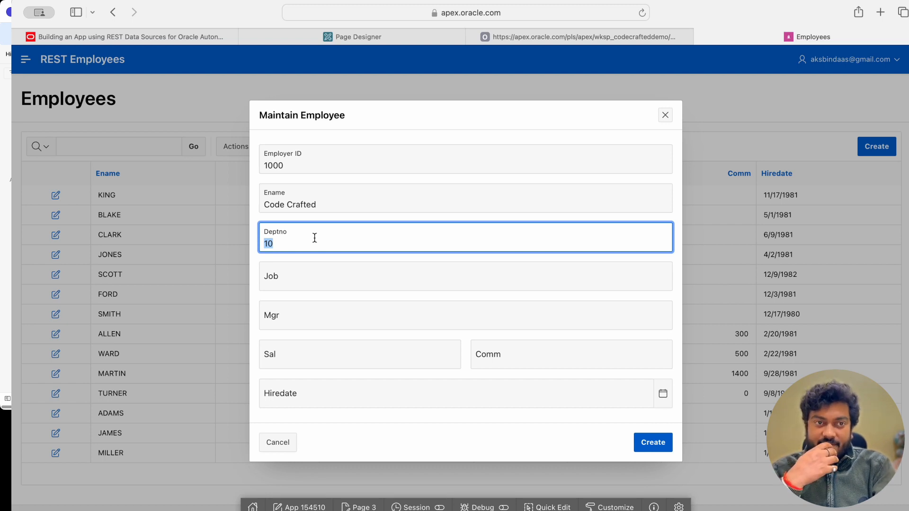
left_click(314, 313)
left_click(304, 275)
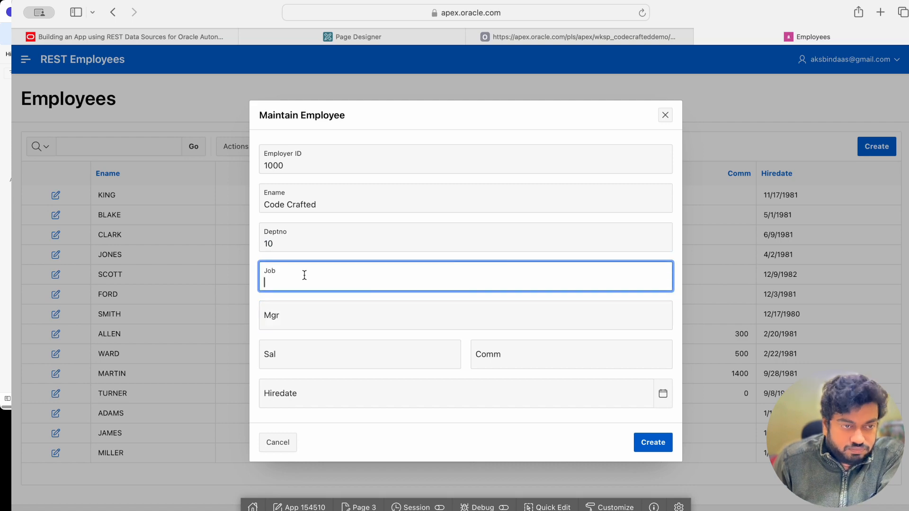
left_click(344, 38)
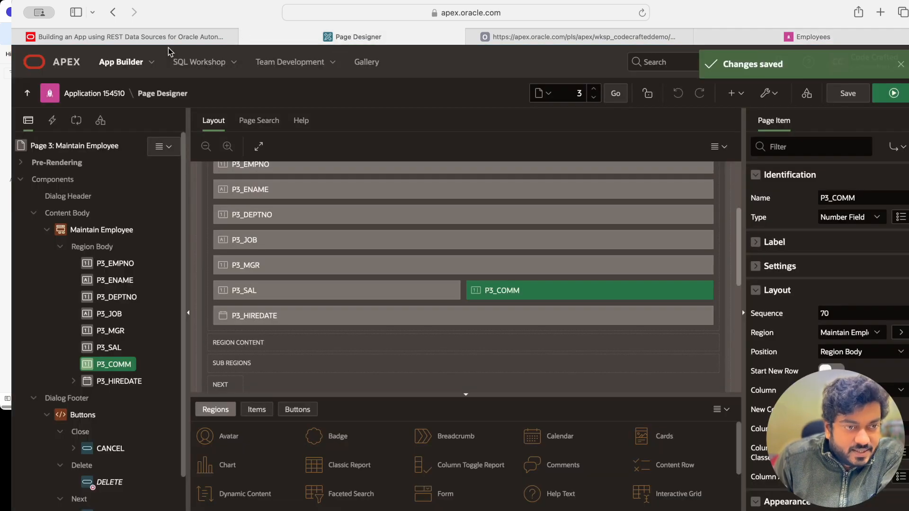
left_click(170, 36)
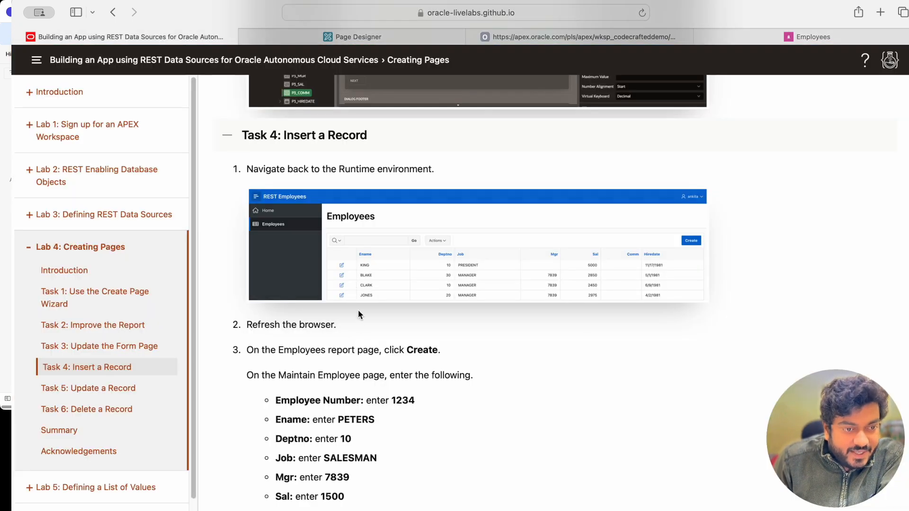
scroll(357, 318, "down", 1)
double_click(354, 435)
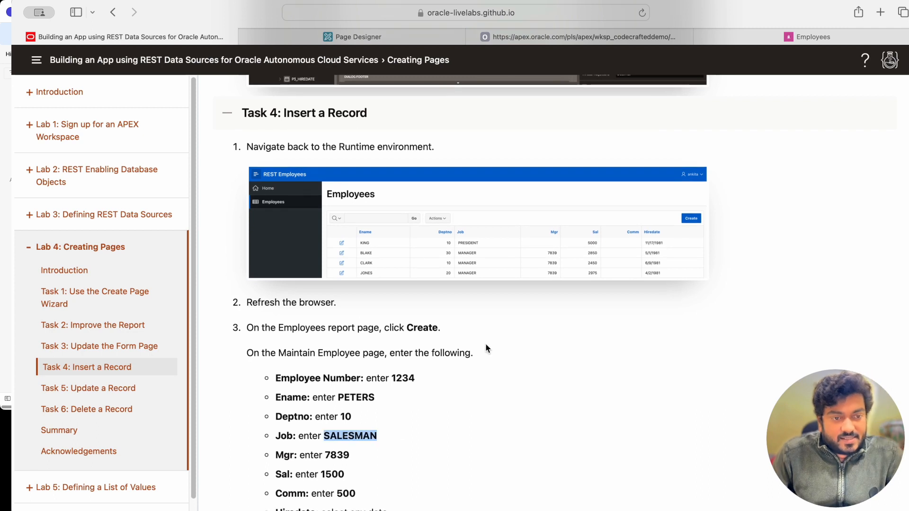
left_click(764, 38)
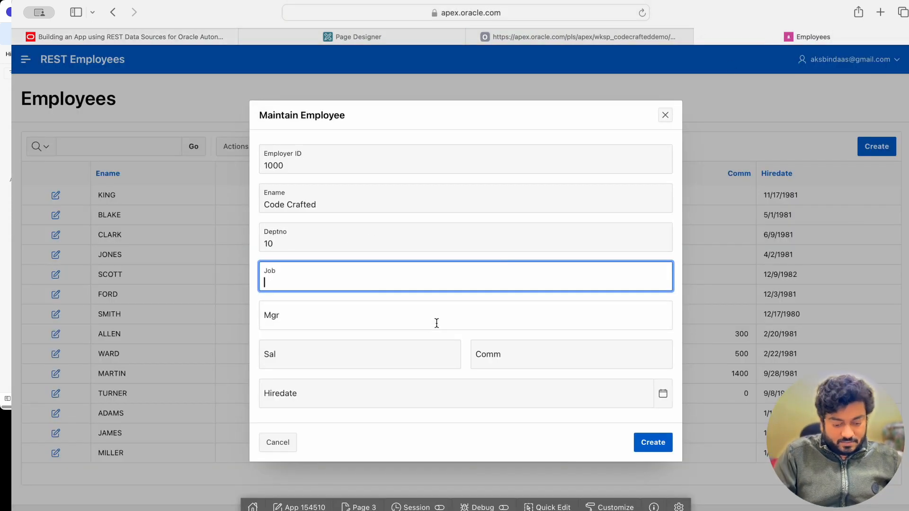
type("Educator")
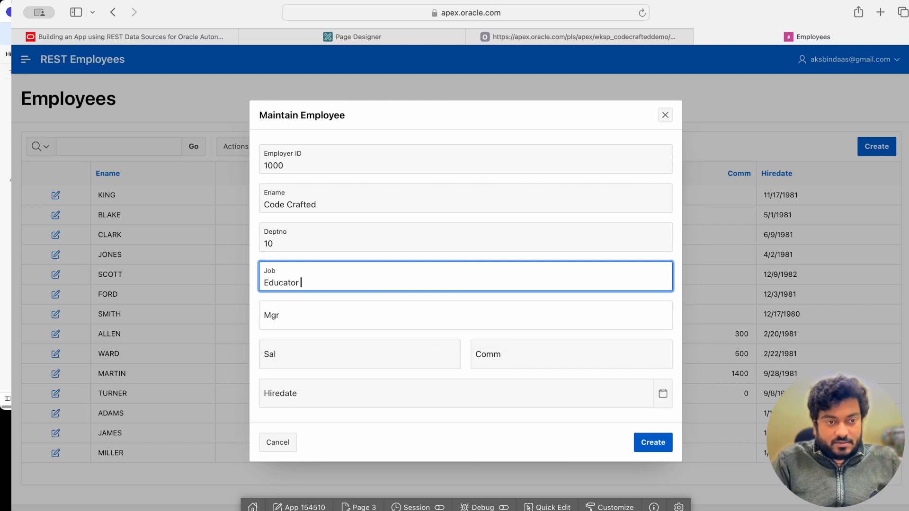
key("Tab")
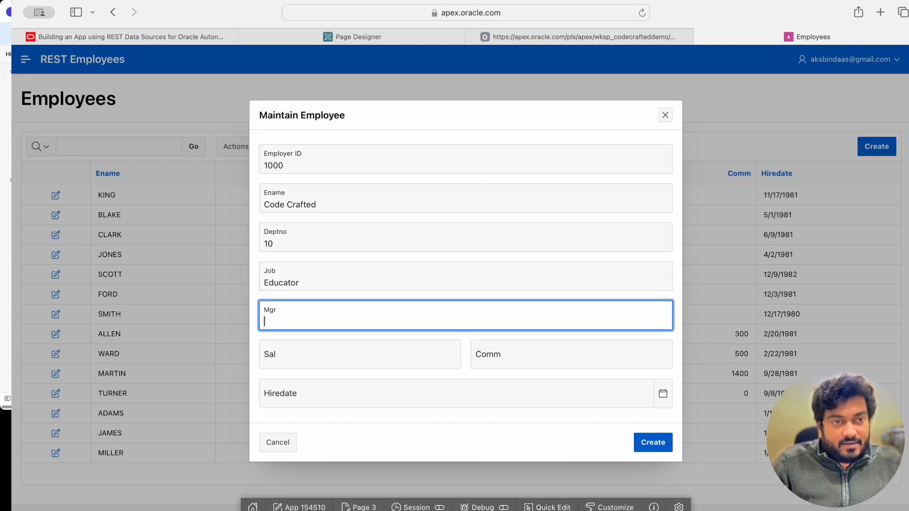
Copy the Mgr value 7839 from the lab guide into the employee form's Mgr field
left_click(121, 35)
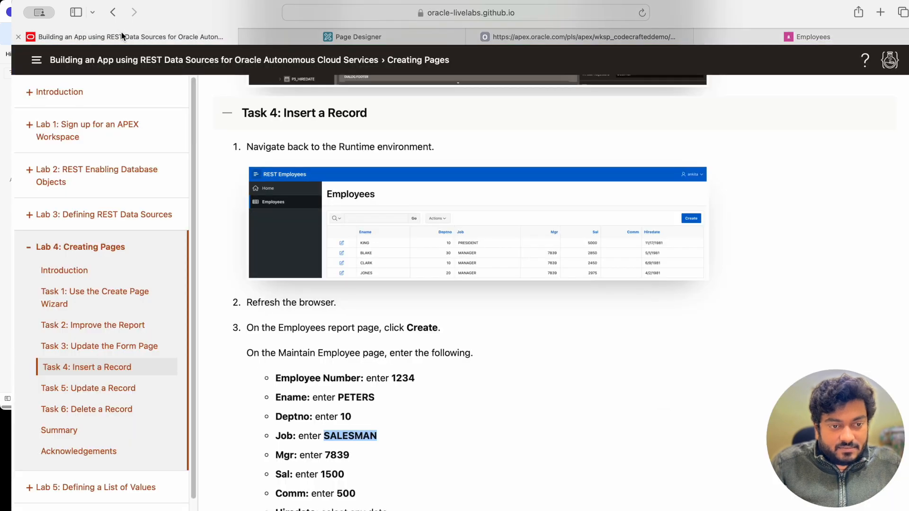
double_click(341, 455)
key("super+c")
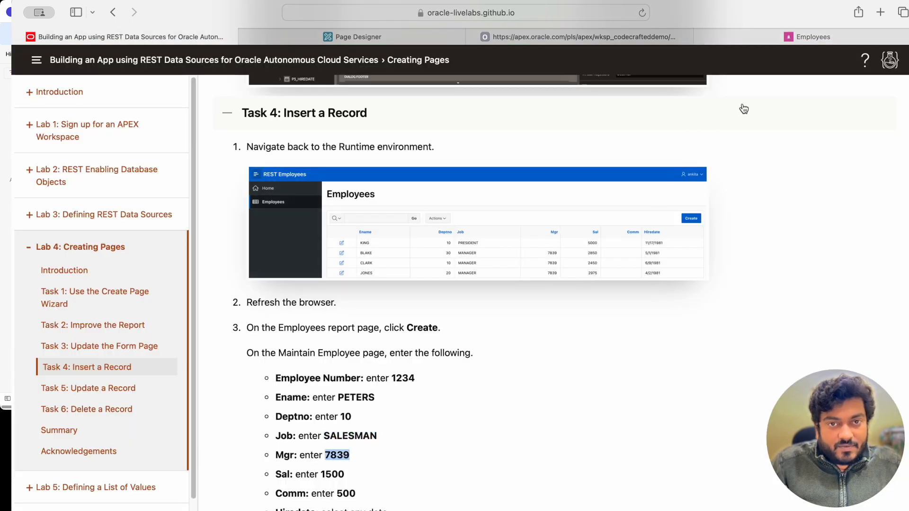
left_click(780, 33)
key("super+v")
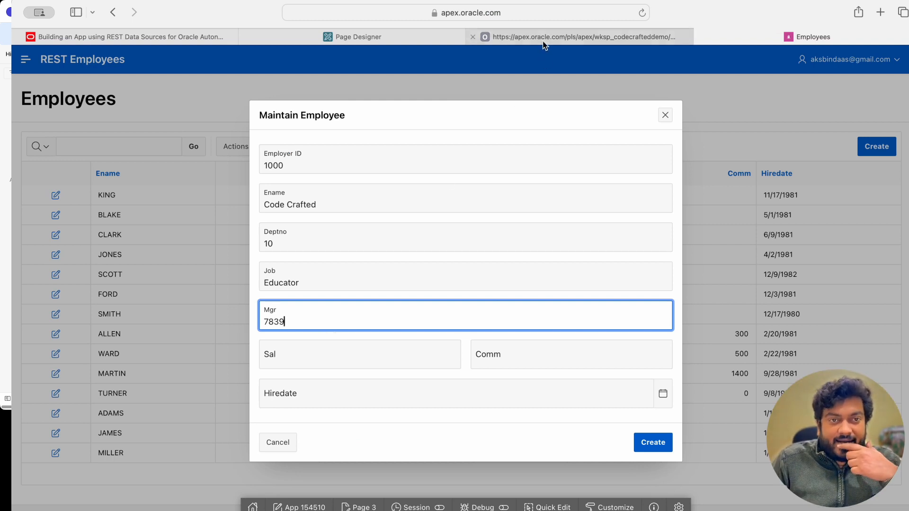
Replace the form's Employer ID with the Employee Number 1234 copied from the lab guide
left_click(157, 33)
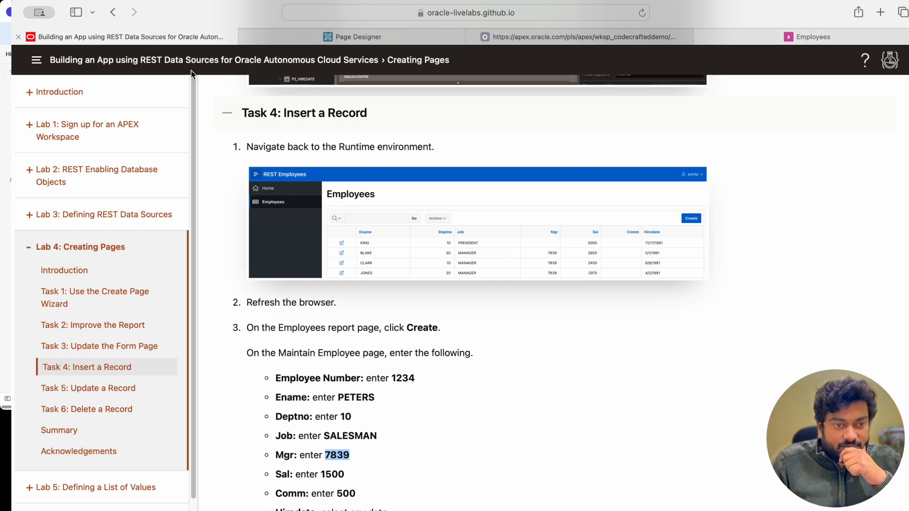
double_click(406, 379)
key("super+c")
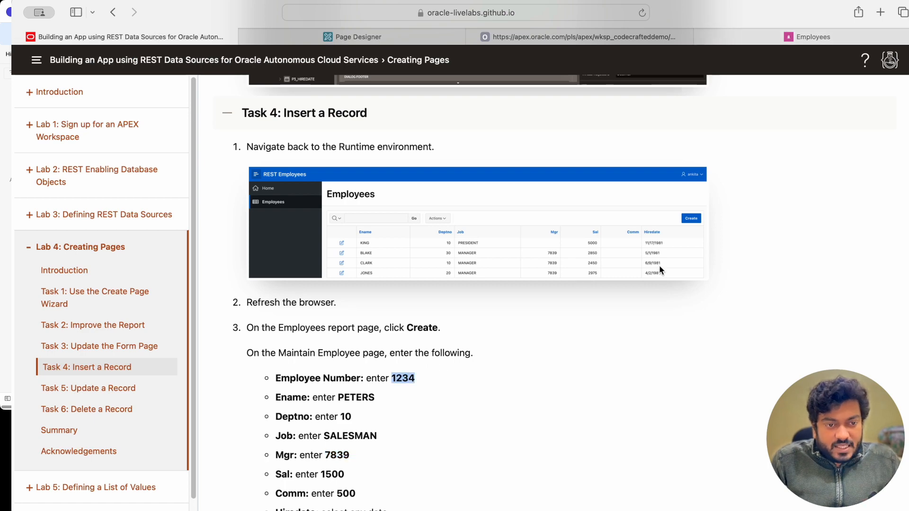
left_click(777, 39)
double_click(311, 165)
key("super+v")
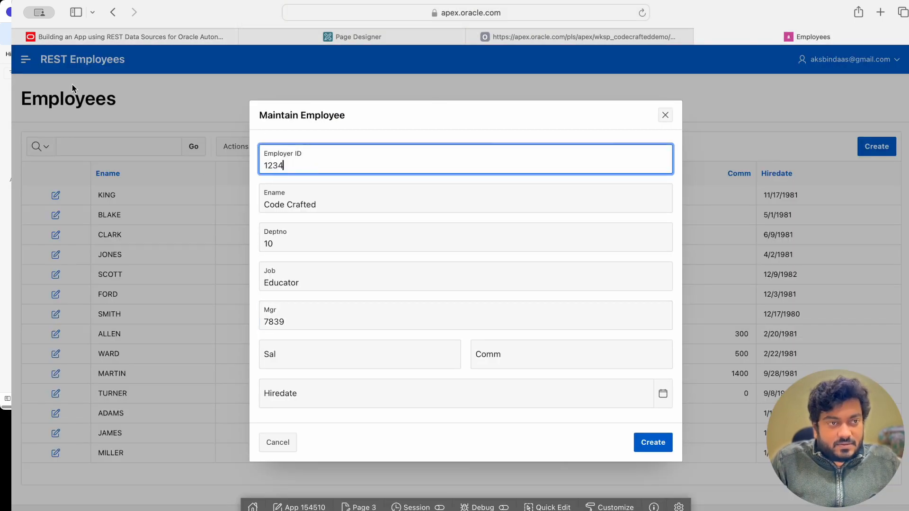
Check the sample salary in the lab guide and set Sal to 1500 in the new employee form
left_click(66, 35)
scroll(339, 365, "down", 3)
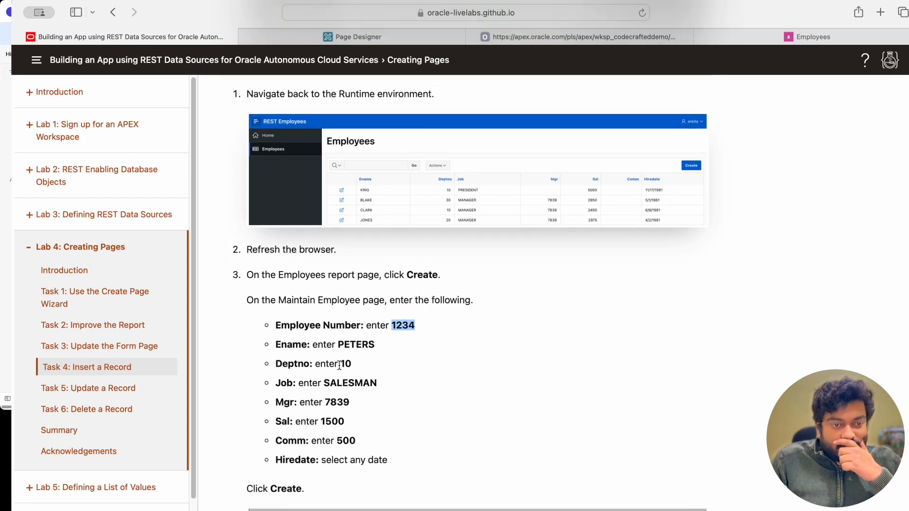
left_click(799, 36)
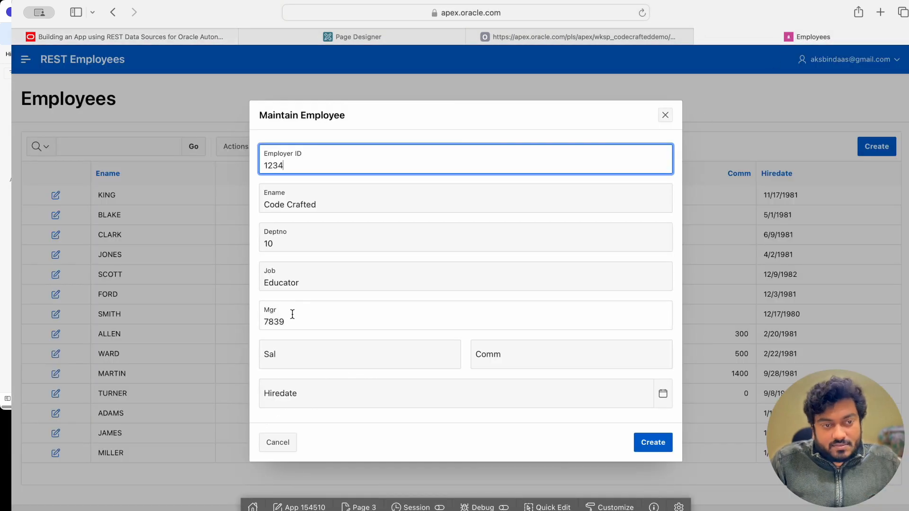
left_click(289, 354)
type("15")
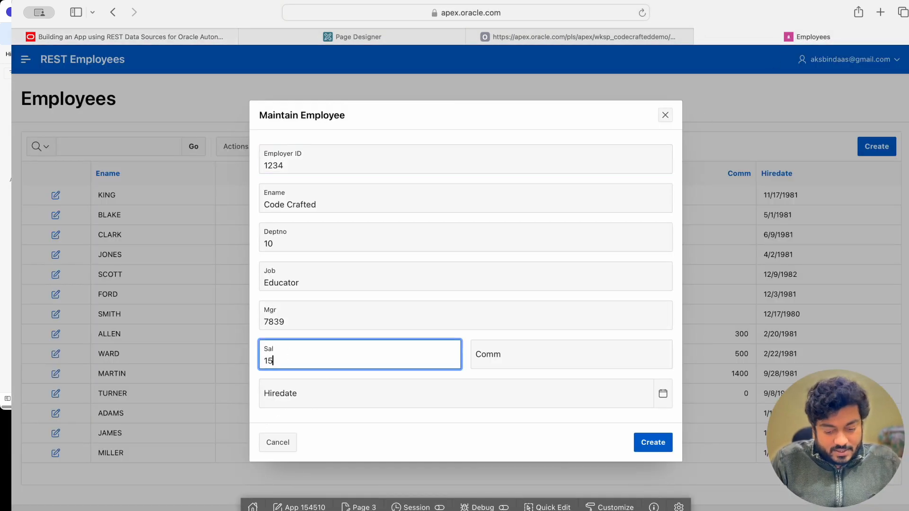
type("00")
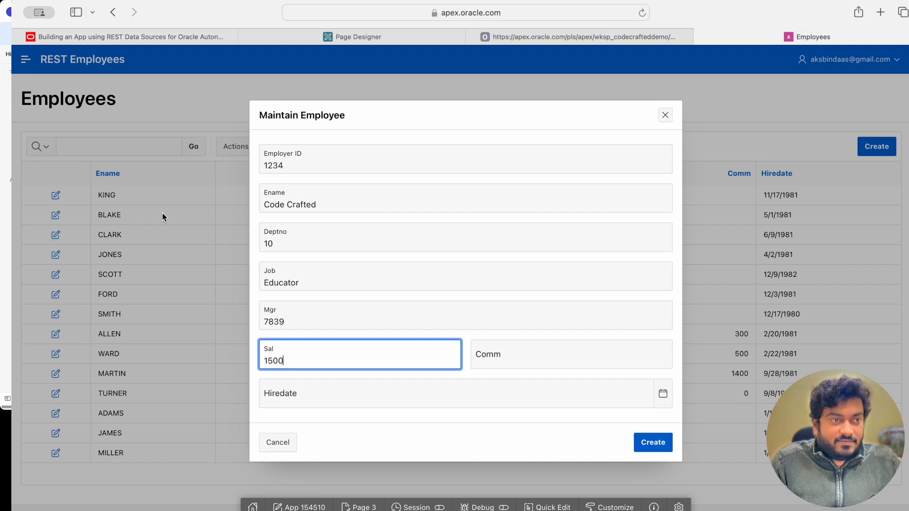
Look up the Comm value in the lab guide and enter 500 in the employee form's Comm field
left_click(113, 39)
double_click(346, 441)
left_click(786, 39)
left_click(503, 358)
type("500")
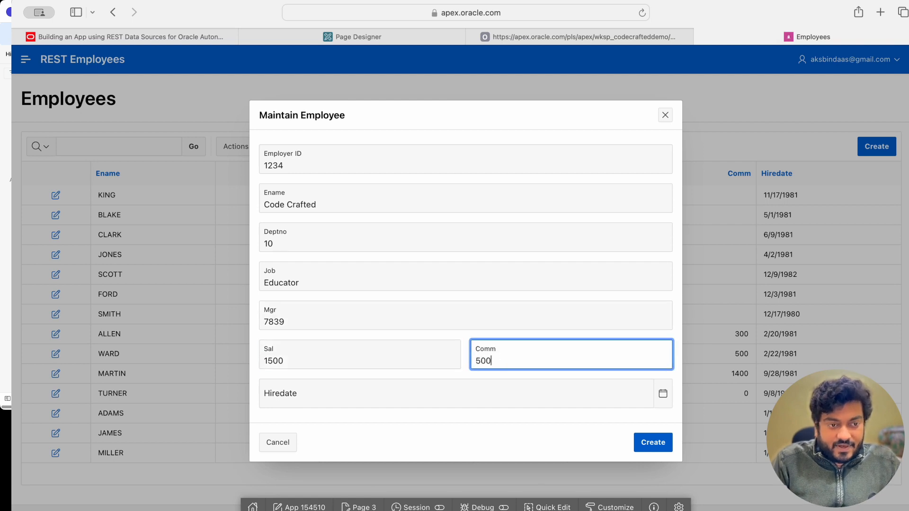
Set Hiredate to 2/24/2024, create the employee record, and find it in the Employees report
key("Tab")
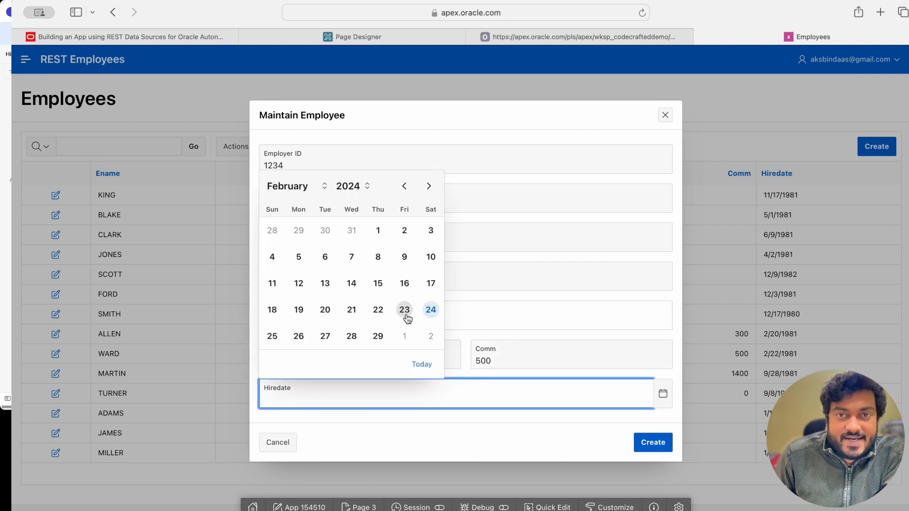
left_click(429, 316)
left_click(462, 445)
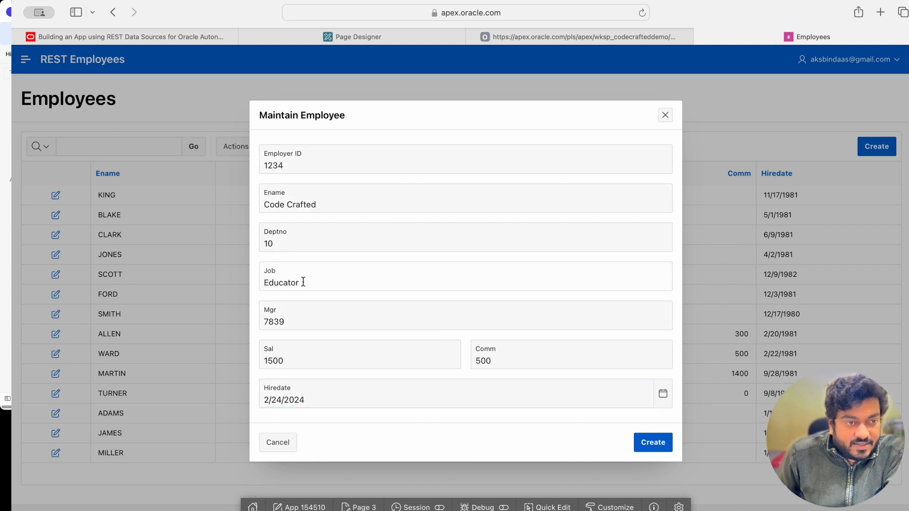
left_click(640, 446)
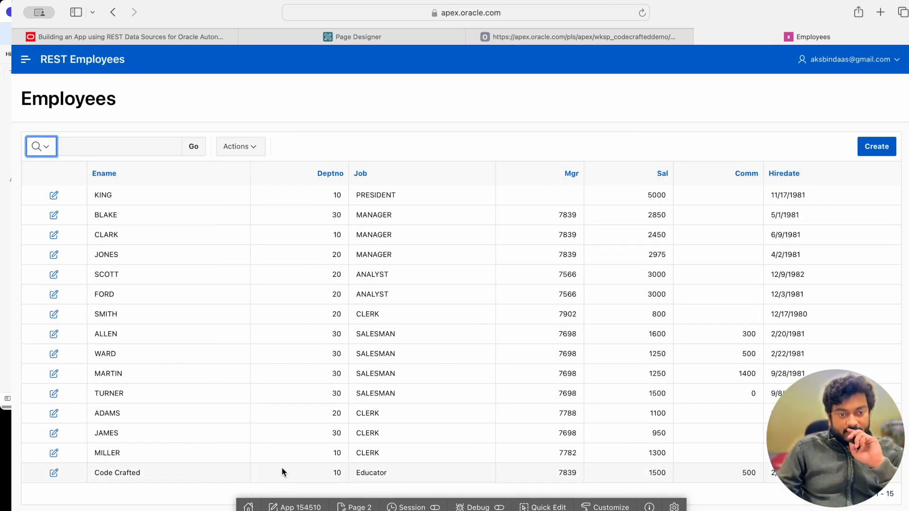
scroll(307, 426, "down", 1)
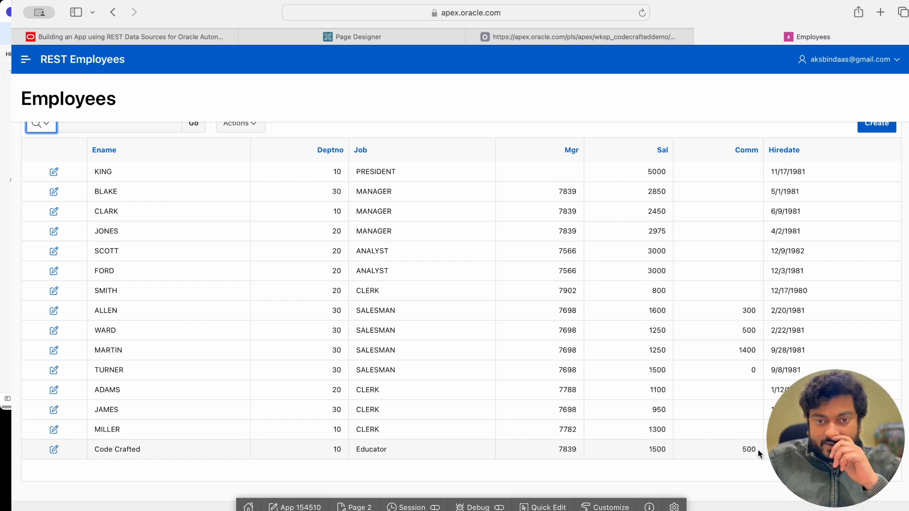
Load the emp/hol/ REST endpoint in place of dept/hol/ and examine the entry for the newly created employee
left_click(557, 31)
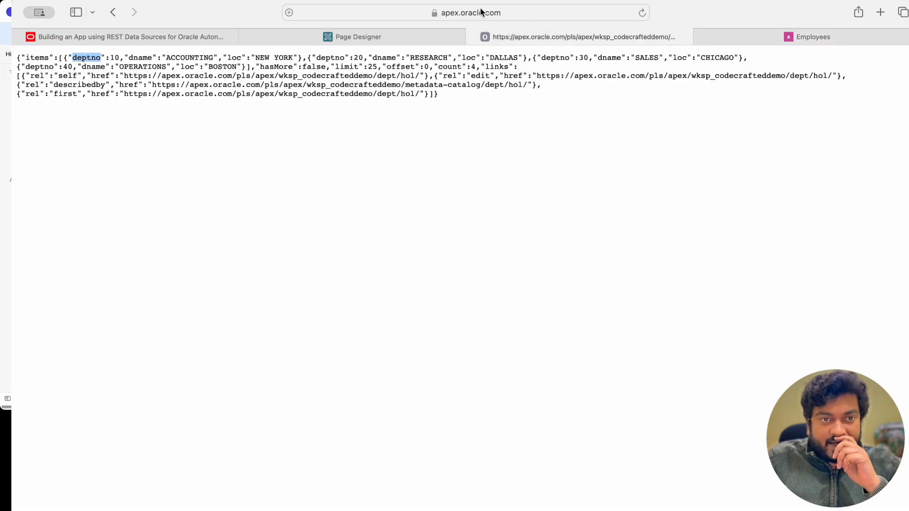
left_click(533, 13)
double_click(516, 12)
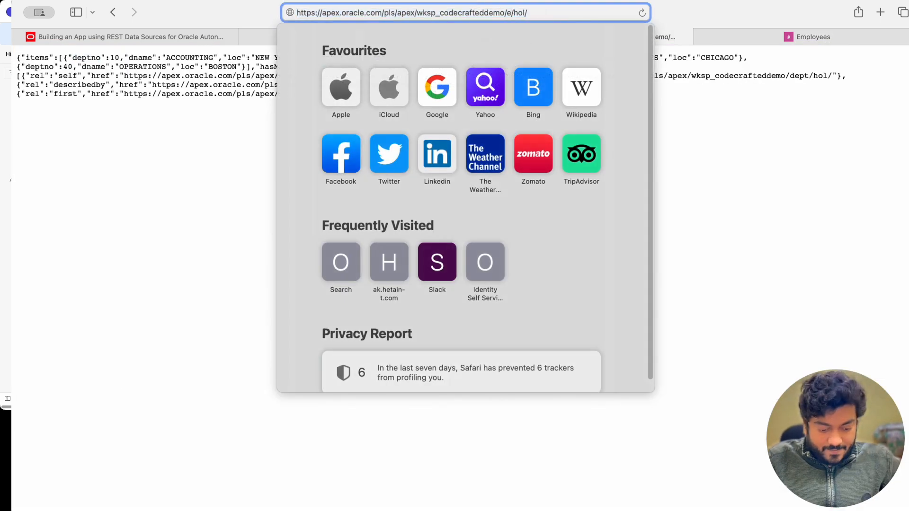
type("empt")
key("BackSpace")
key("Return")
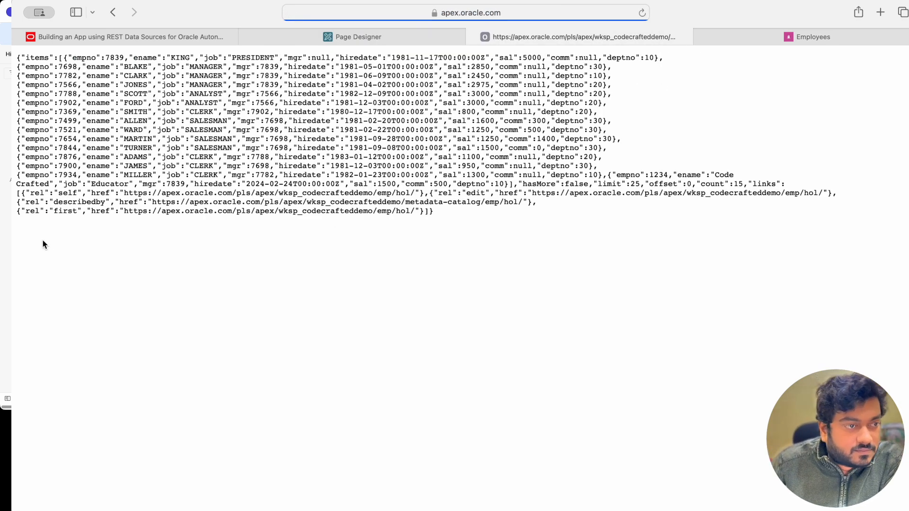
left_click_drag(30, 175, 143, 177)
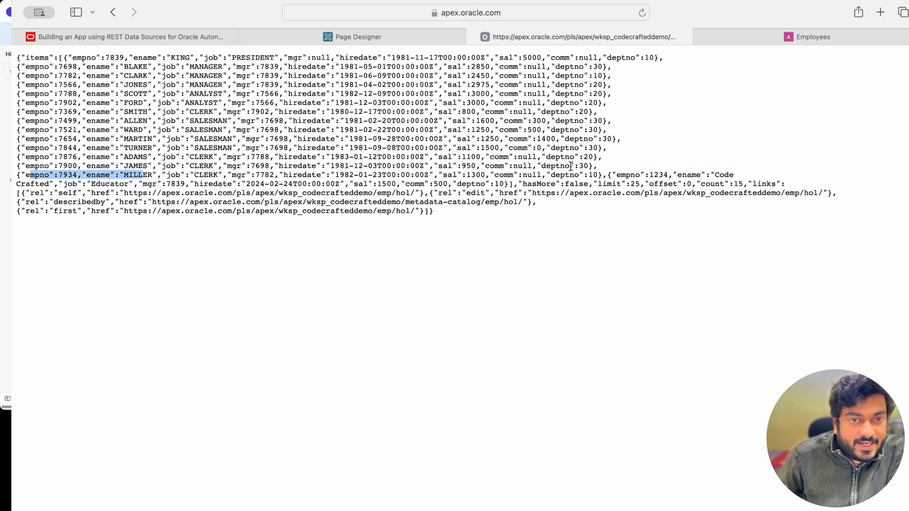
left_click_drag(612, 174, 515, 185)
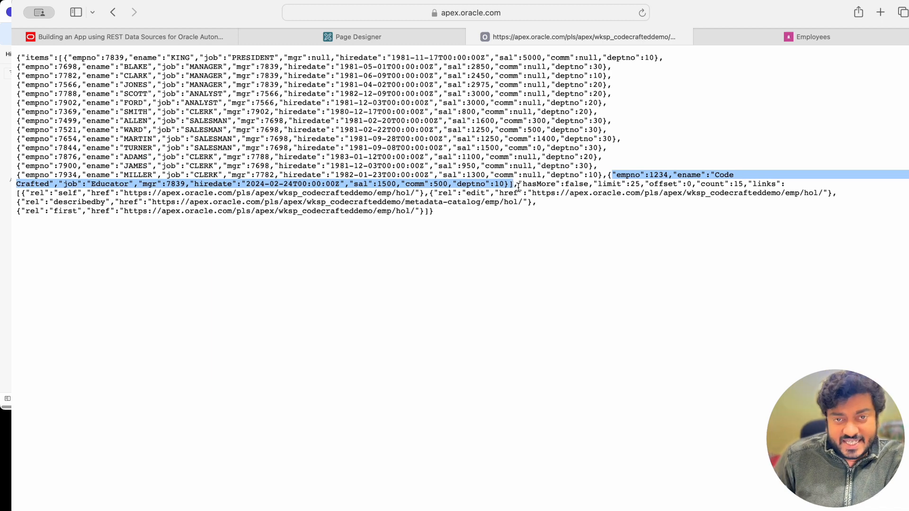
Review the Employees report and read the remaining Task 4 instructions in the lab guide, down to finding the new record
left_click(828, 29)
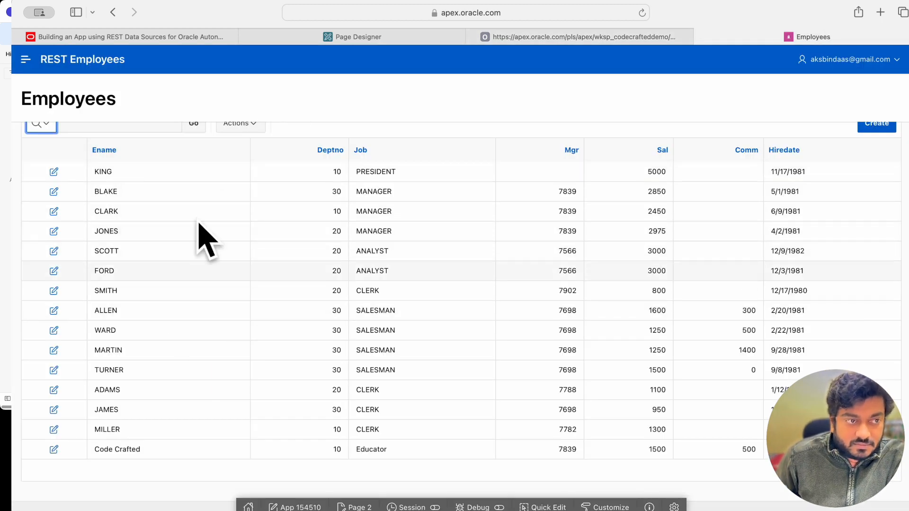
scroll(135, 295, "up", 1)
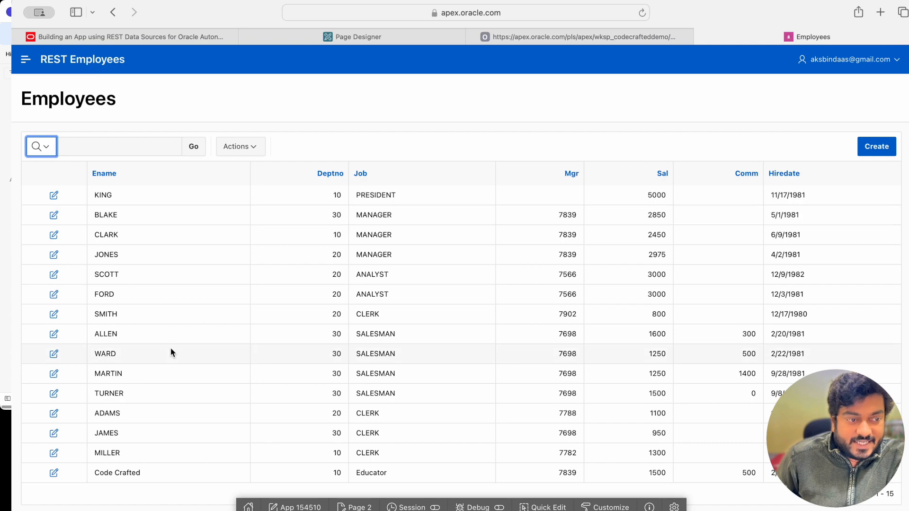
scroll(171, 354, "down", 1)
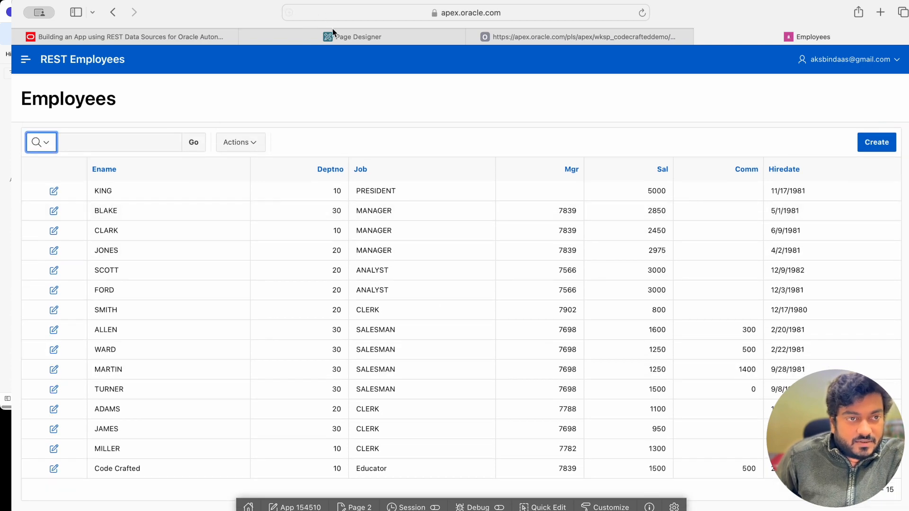
left_click(152, 38)
scroll(324, 336, "down", 8)
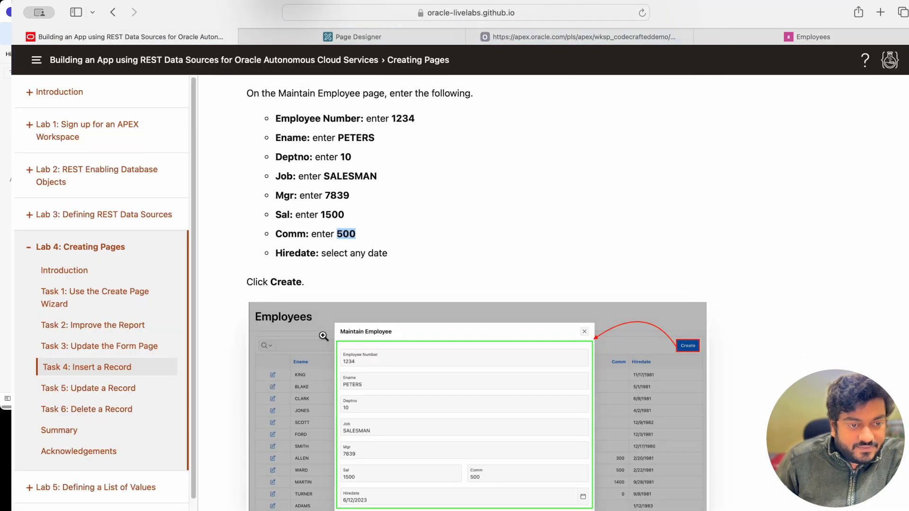
scroll(324, 336, "down", 5)
scroll(368, 270, "up", 9)
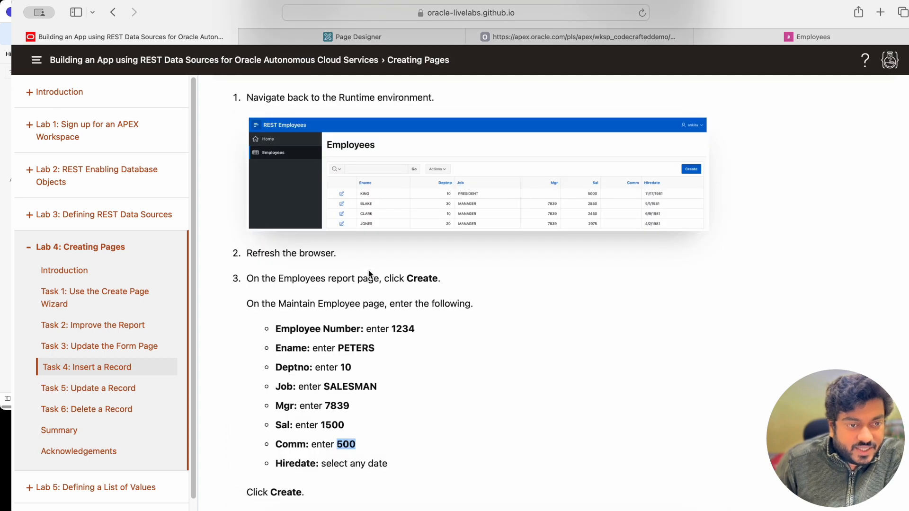
scroll(370, 275, "down", 1)
scroll(346, 369, "down", 8)
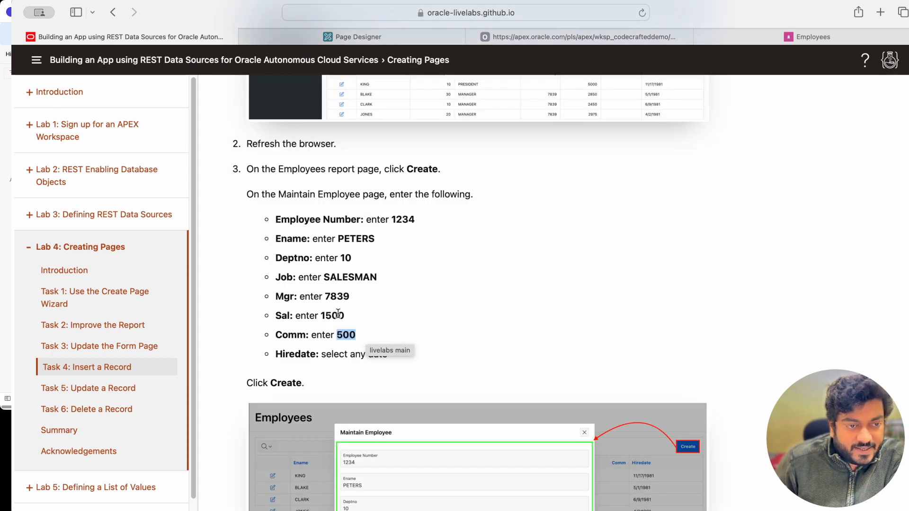
scroll(382, 250, "down", 1)
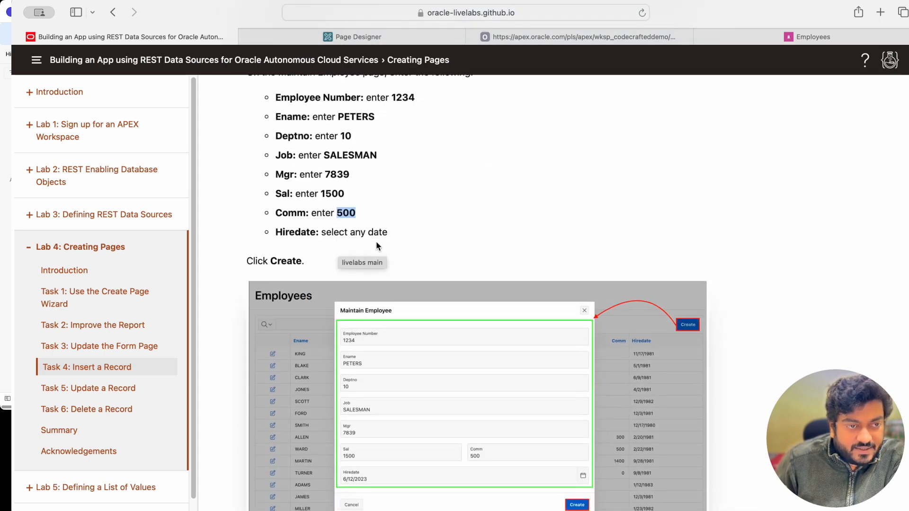
scroll(379, 237, "down", 5)
scroll(408, 274, "down", 4)
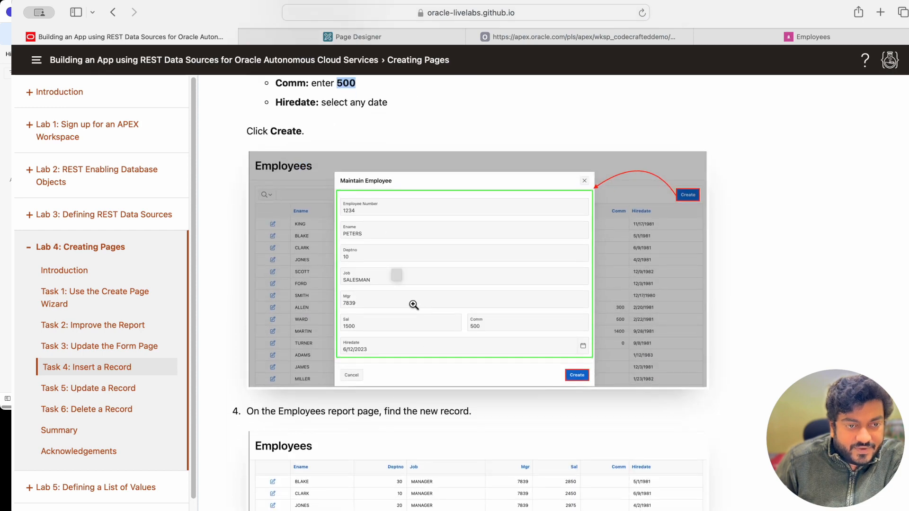
scroll(414, 304, "down", 10)
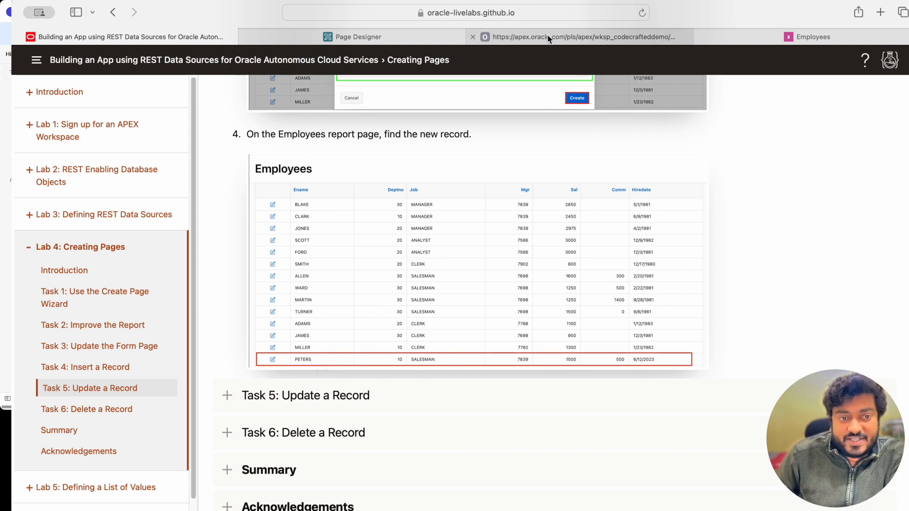
scroll(465, 248, "down", 1)
scroll(292, 385, "down", 3)
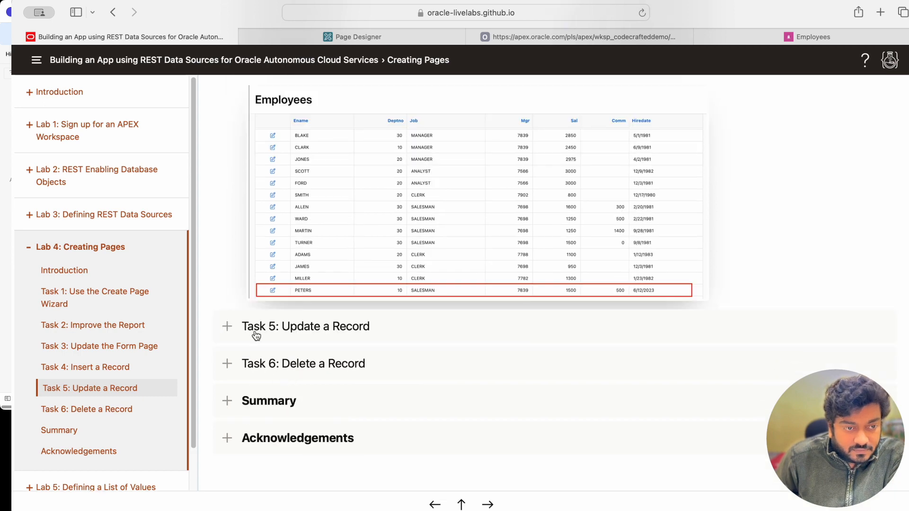
Expand Task 5: Update a Record in the lab guide, open the president's record in the Employees report, and set Ename to Queen
left_click(255, 327)
scroll(397, 345, "down", 1)
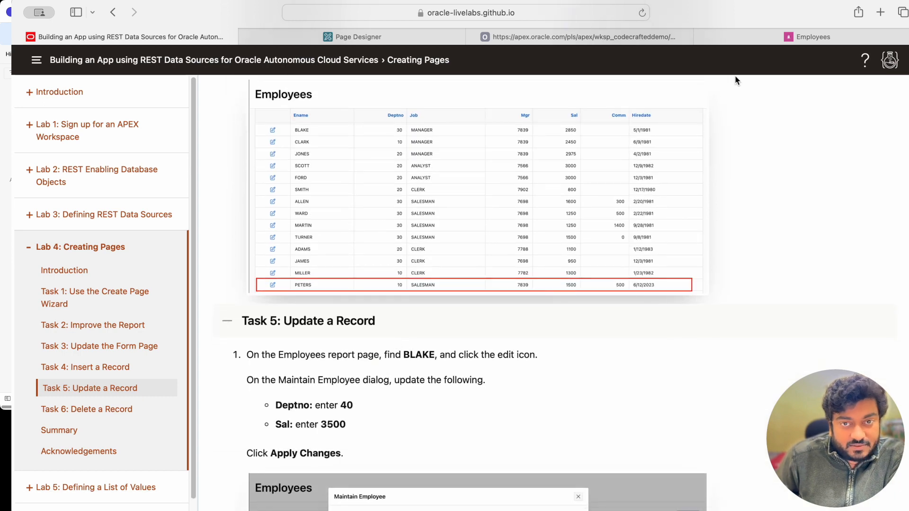
left_click(777, 34)
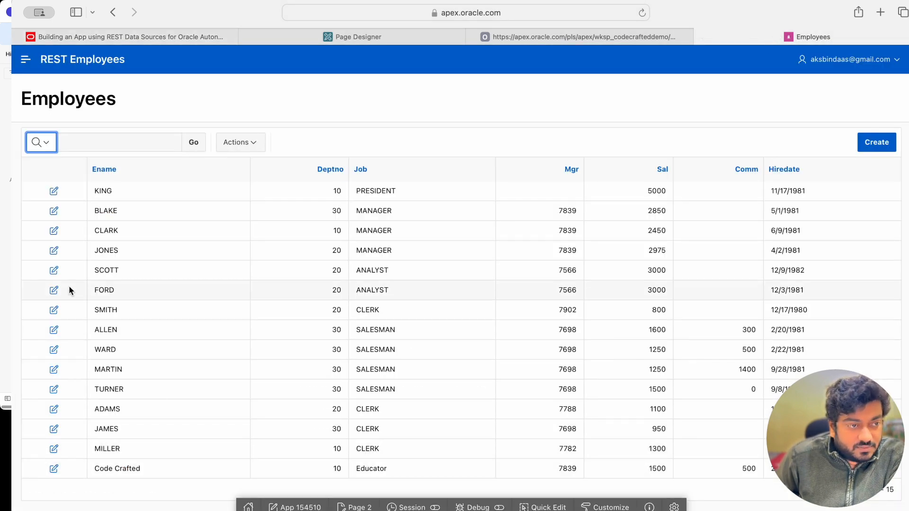
left_click(54, 192)
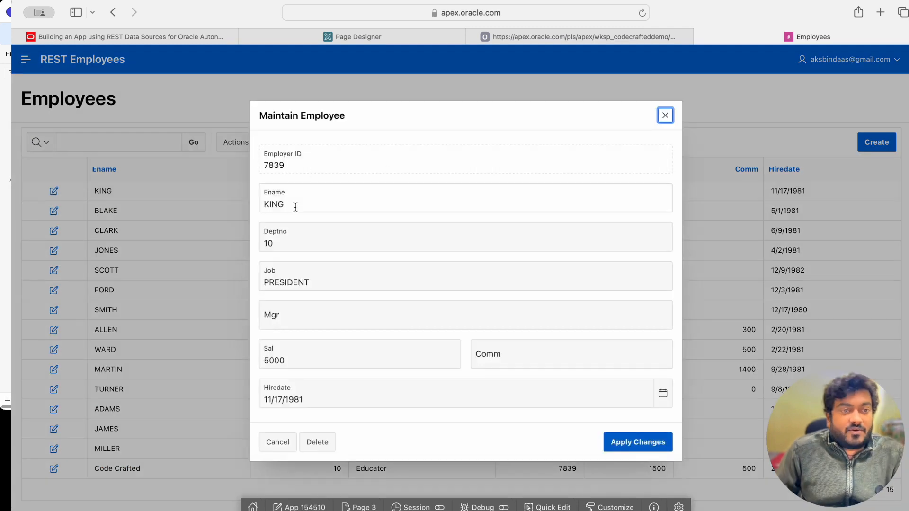
double_click(296, 207)
type("Que")
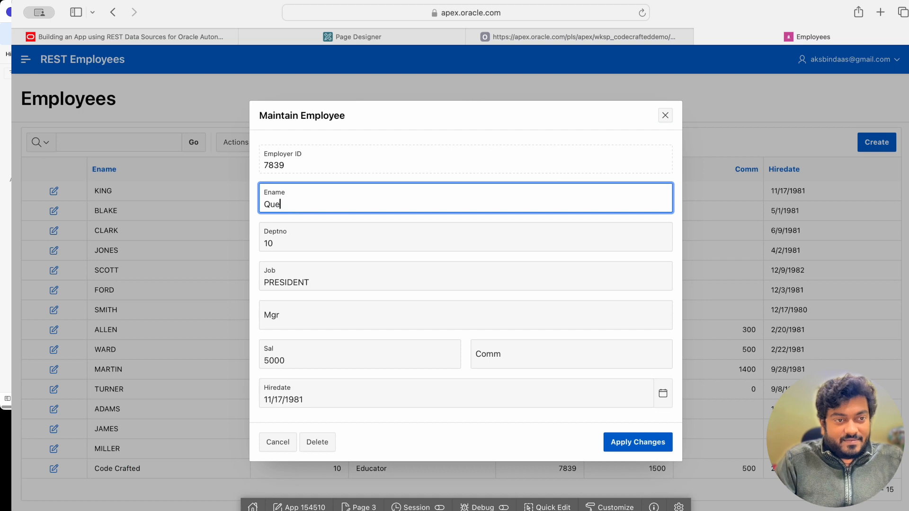
key("Tab")
key("Tab")
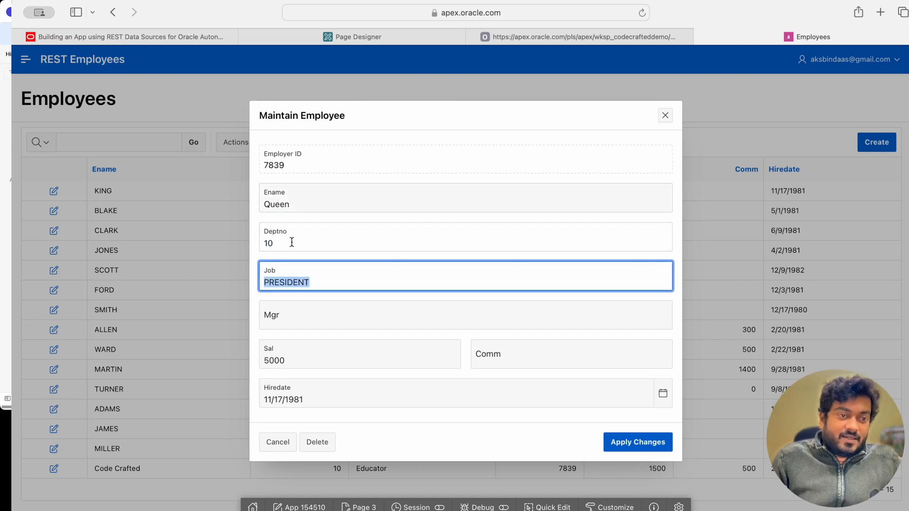
Check the Task 5 update values in the lab guide and set Deptno to 40 in the president's record
left_click(284, 321)
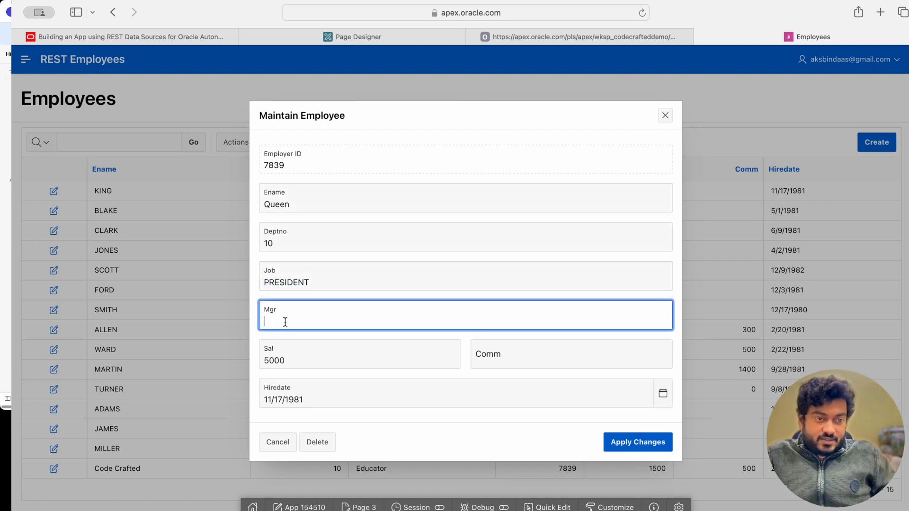
left_click(290, 360)
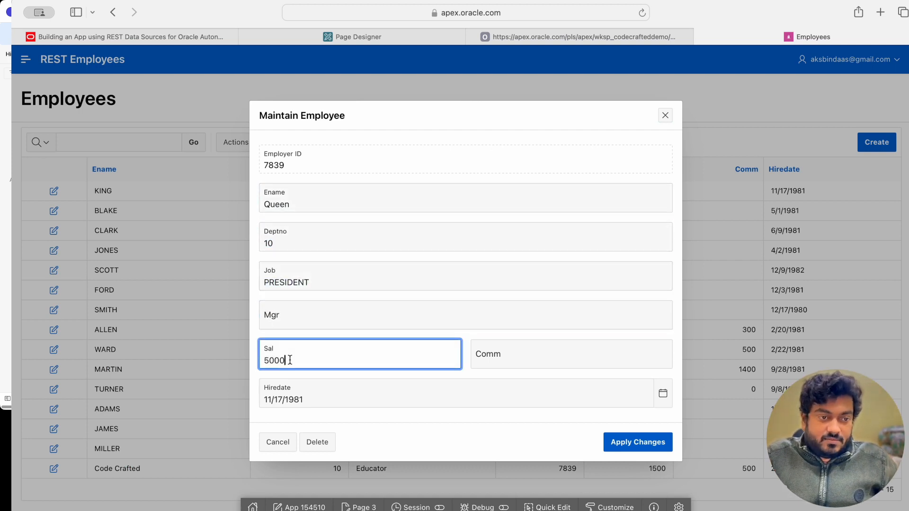
left_click(155, 45)
scroll(326, 342, "down", 5)
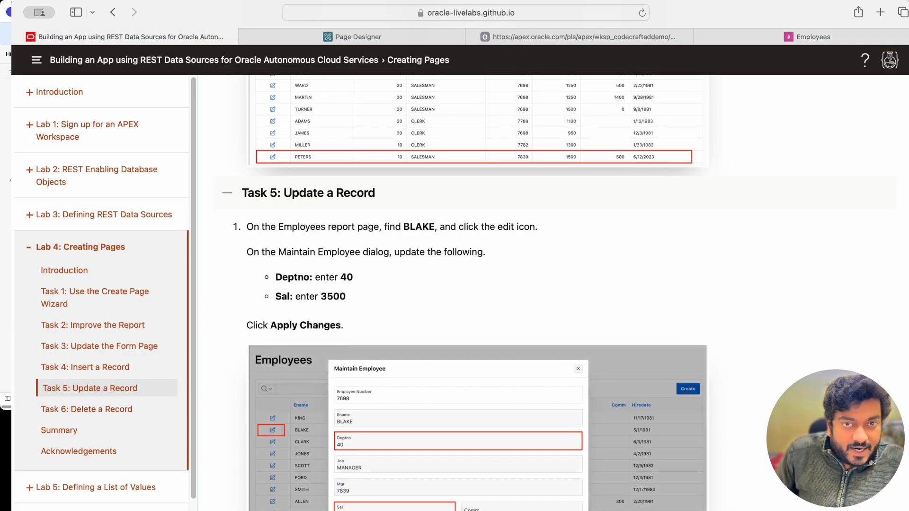
left_click(808, 41)
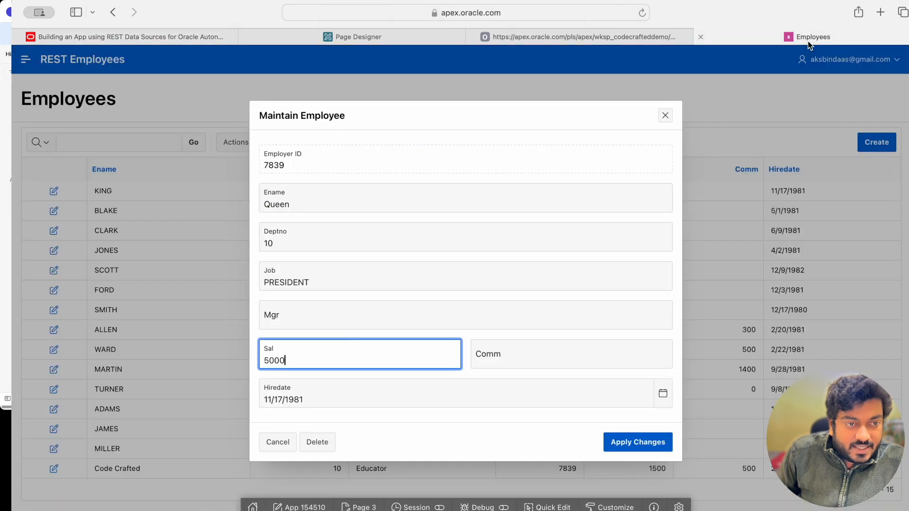
double_click(296, 243)
type("40")
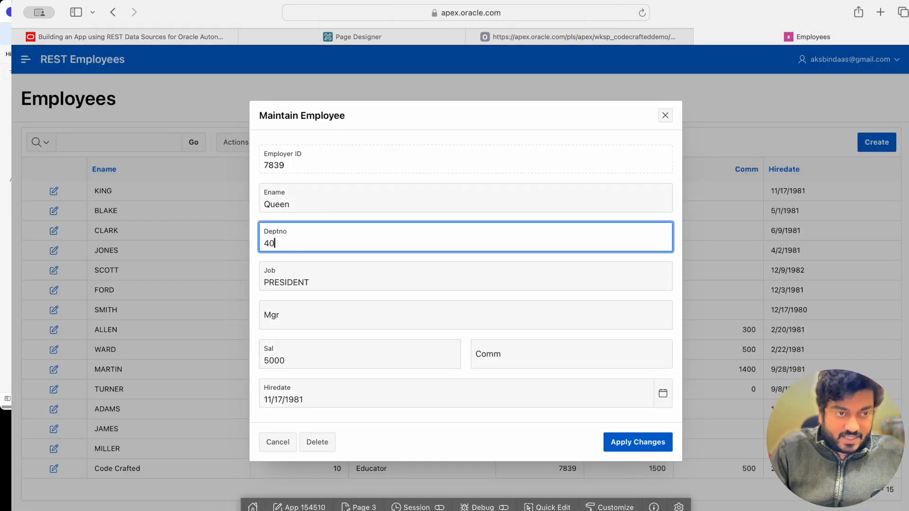
Load the dept/hol/ REST endpoint in place of emp/hol/, examine the department entries, and return to the open employee form
left_click(521, 36)
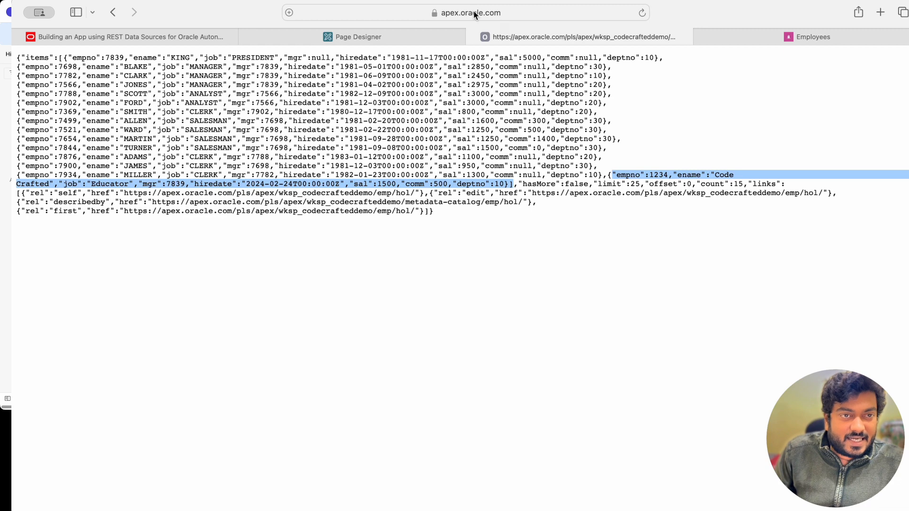
left_click(474, 12)
double_click(511, 12)
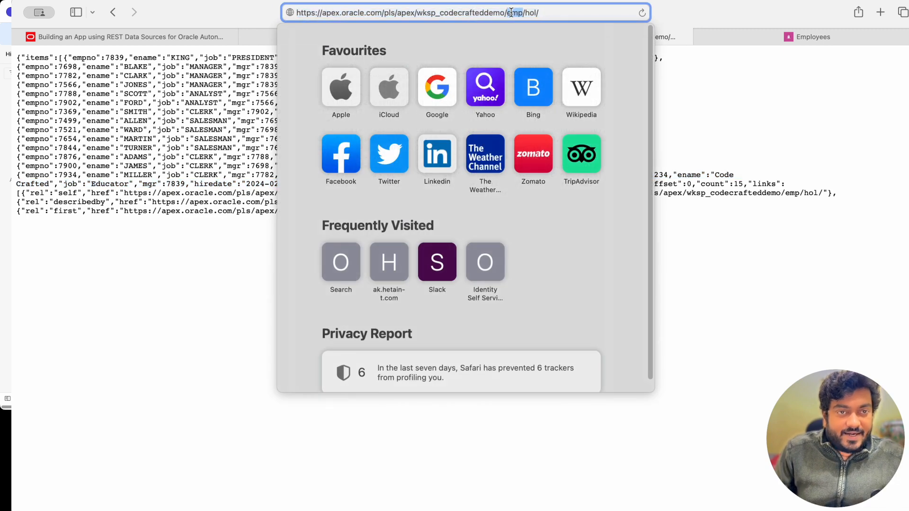
type("dept")
key("Return")
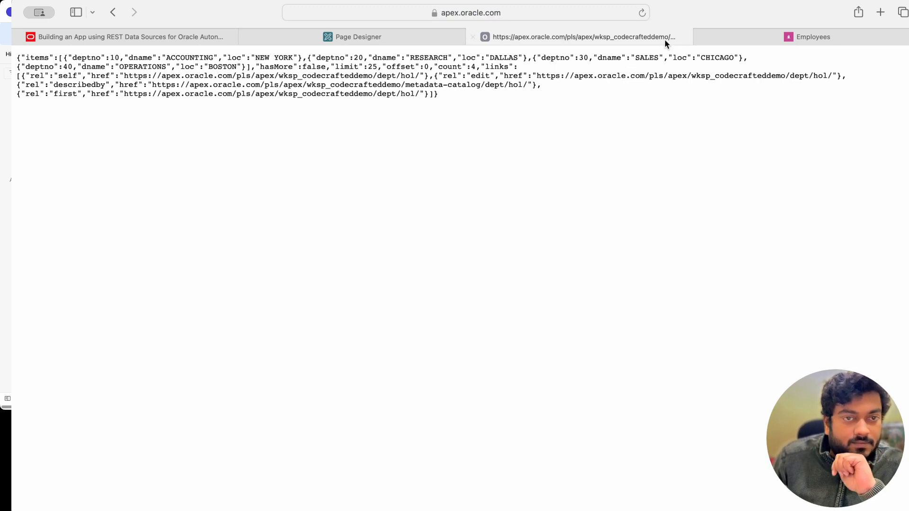
left_click(771, 32)
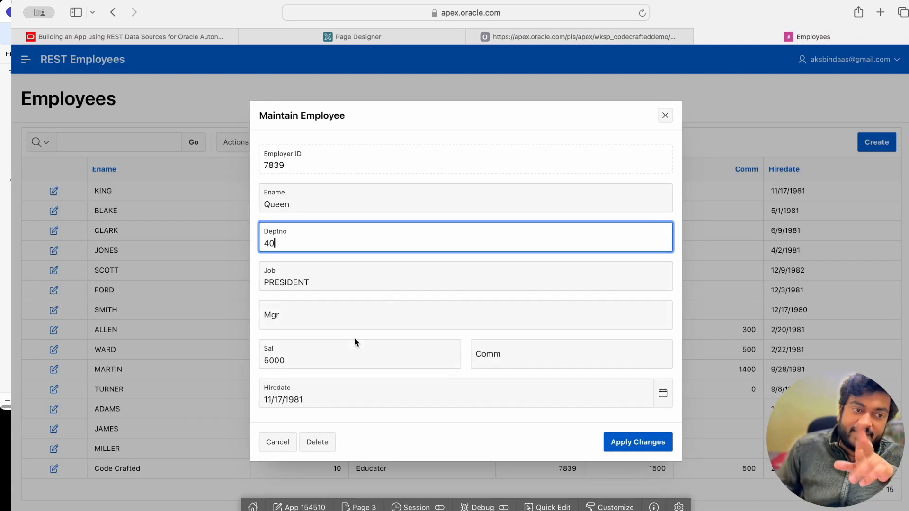
Review the Task 5 update values in the lab guide and set Sal to 3500 in the president's record
left_click(152, 38)
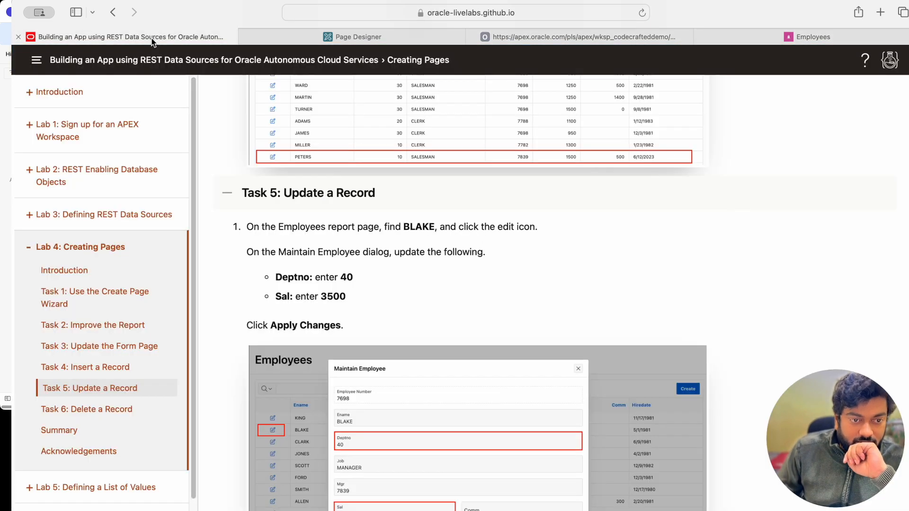
scroll(432, 259, "down", 3)
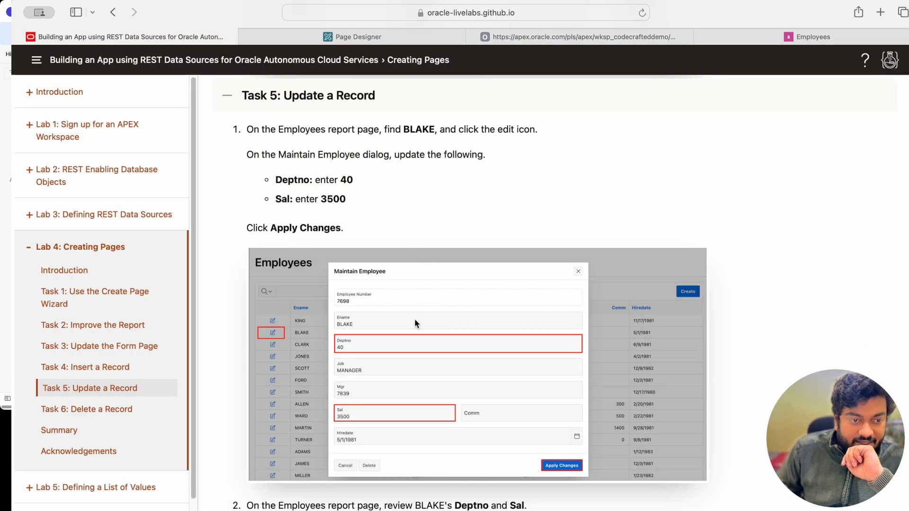
left_click(818, 34)
double_click(301, 349)
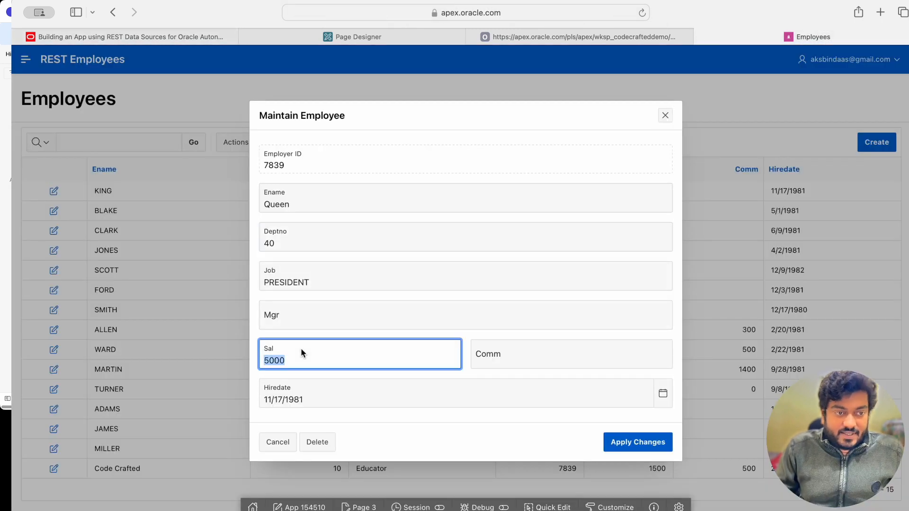
type("3500")
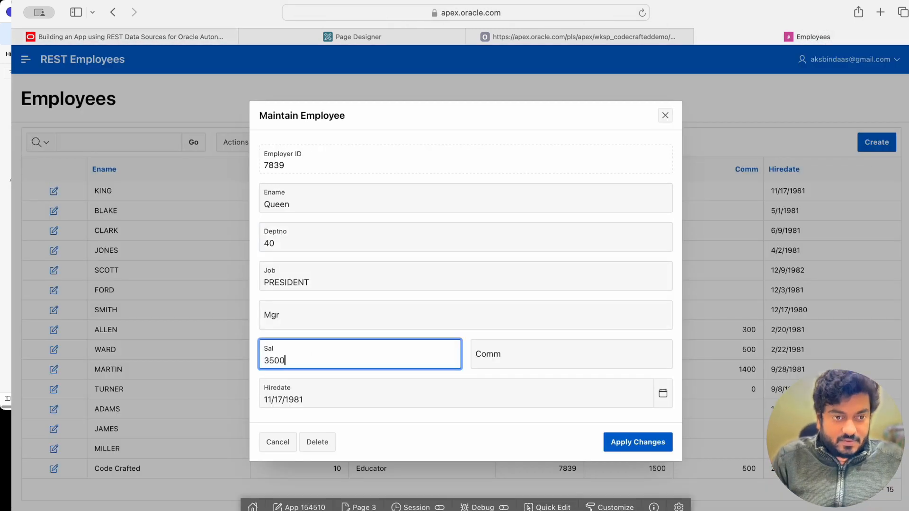
key("Tab")
Check the rest of Task 5 in the lab guide, set the president's Hiredate to 11/19/1981, and apply the changes to the record
left_click(95, 39)
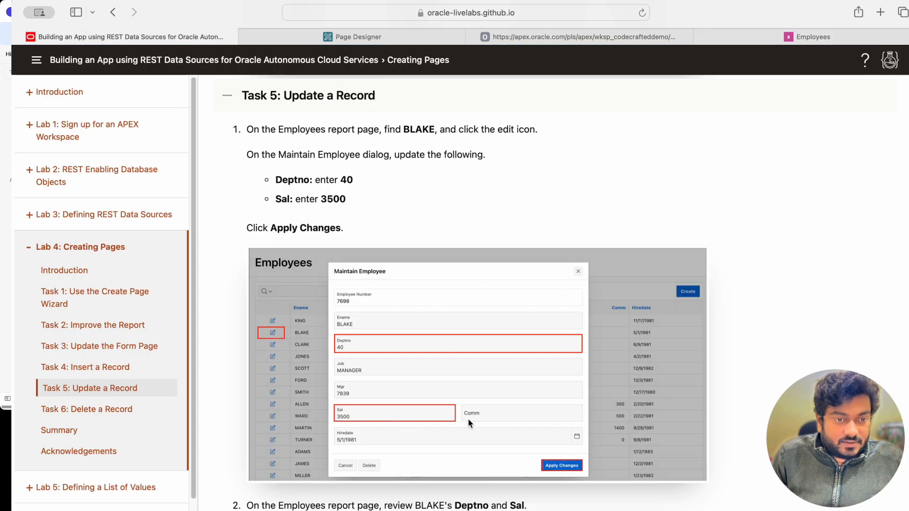
scroll(483, 417, "down", 2)
left_click(801, 36)
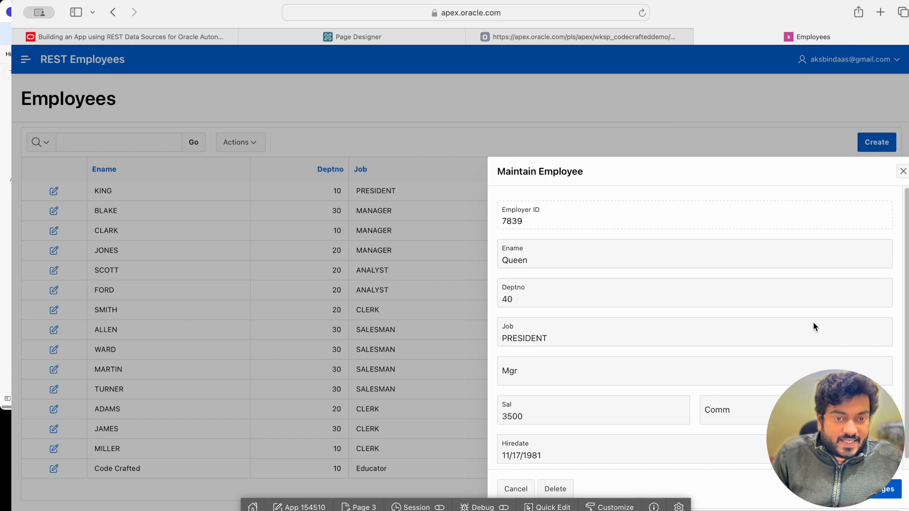
left_click_drag(656, 180, 123, 175)
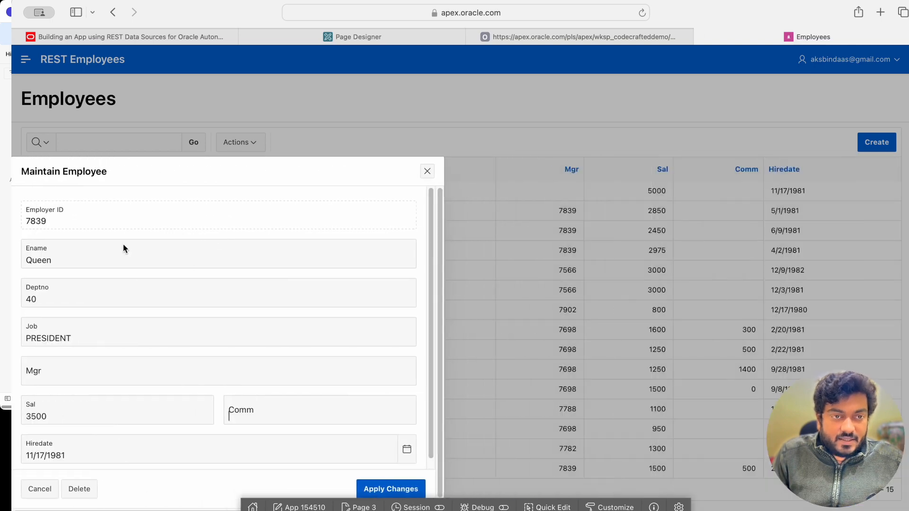
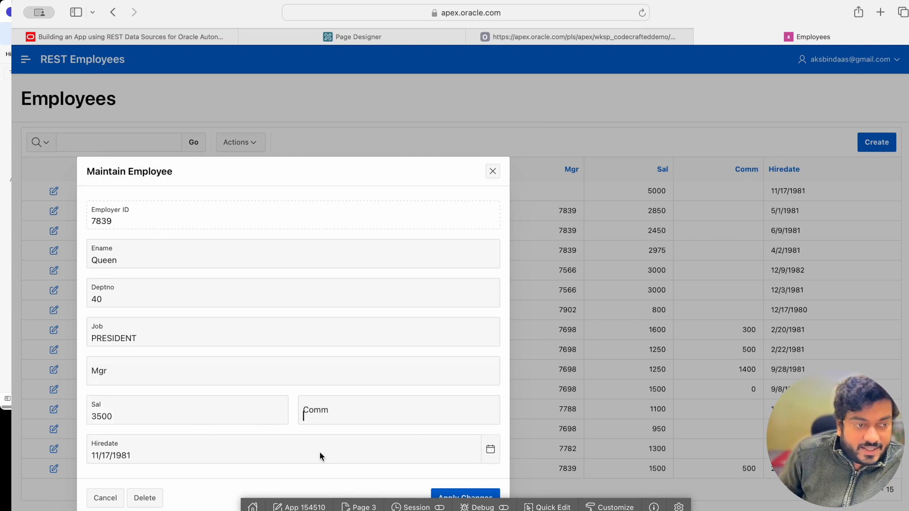
left_click(490, 449)
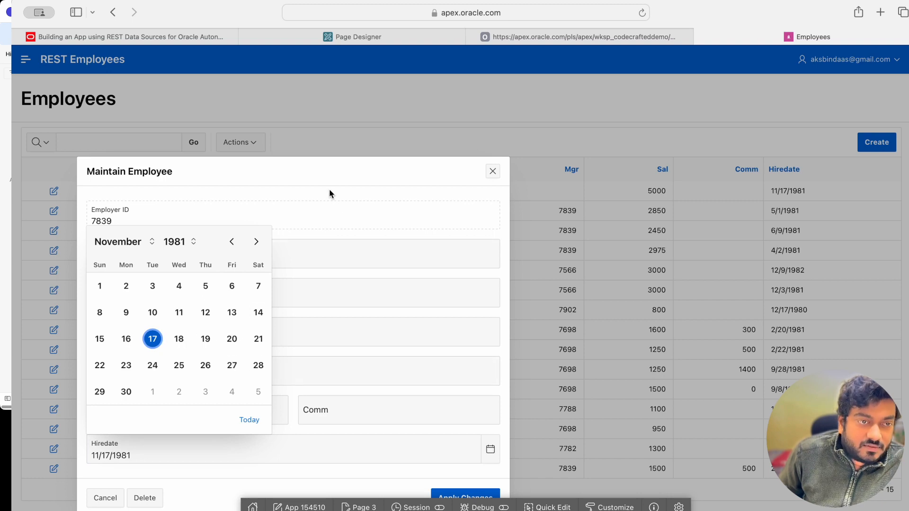
left_click(206, 340)
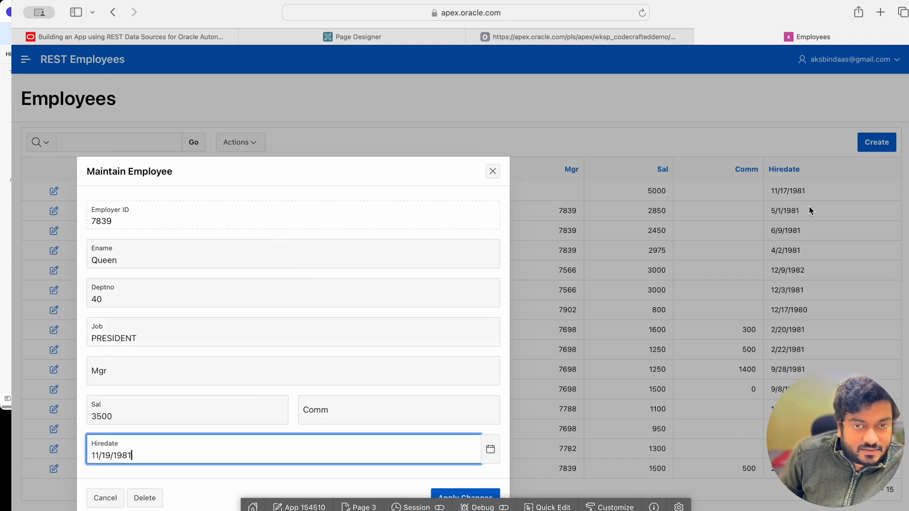
left_click(466, 495)
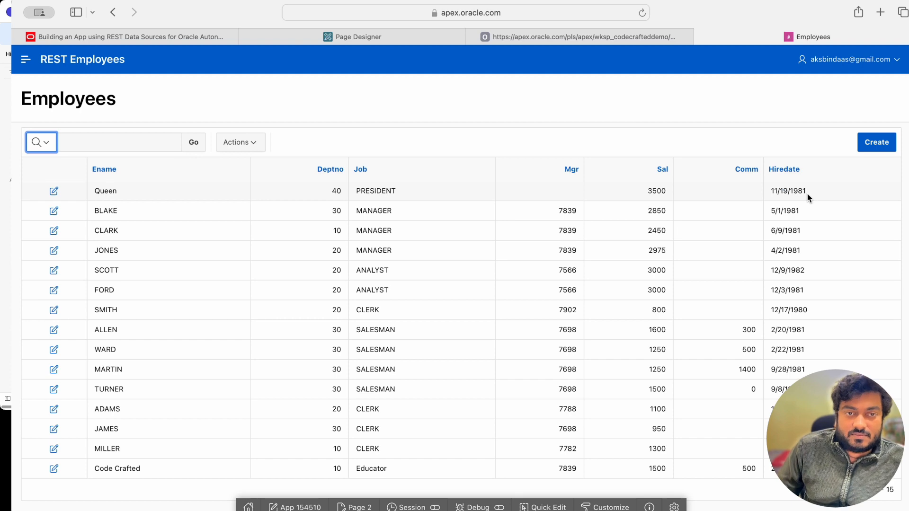
Load the emp/hol/ REST endpoint in place of dept/hol/ and examine the president's updated entry
left_click(142, 37)
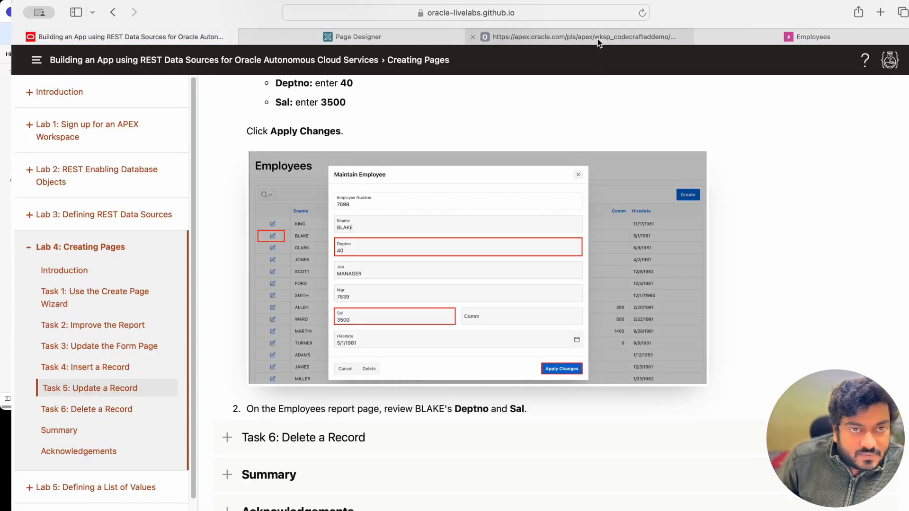
left_click(598, 38)
left_click(506, 11)
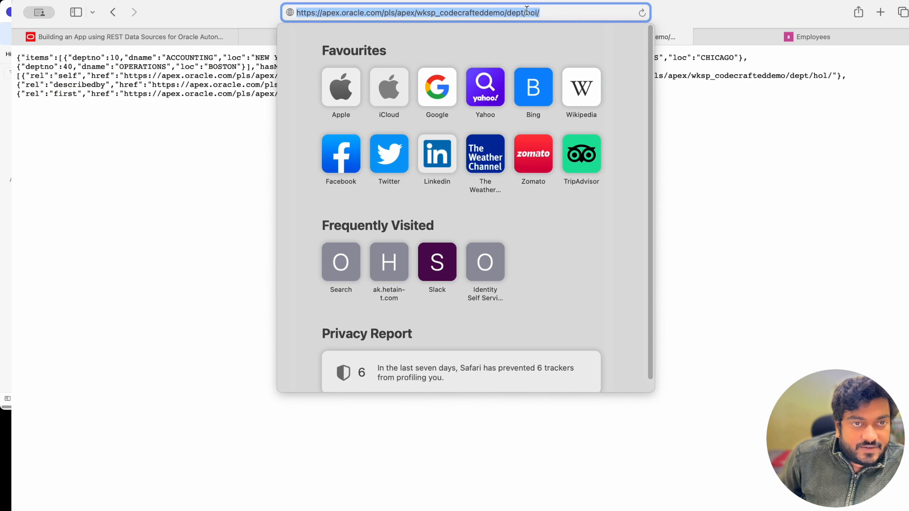
double_click(514, 13)
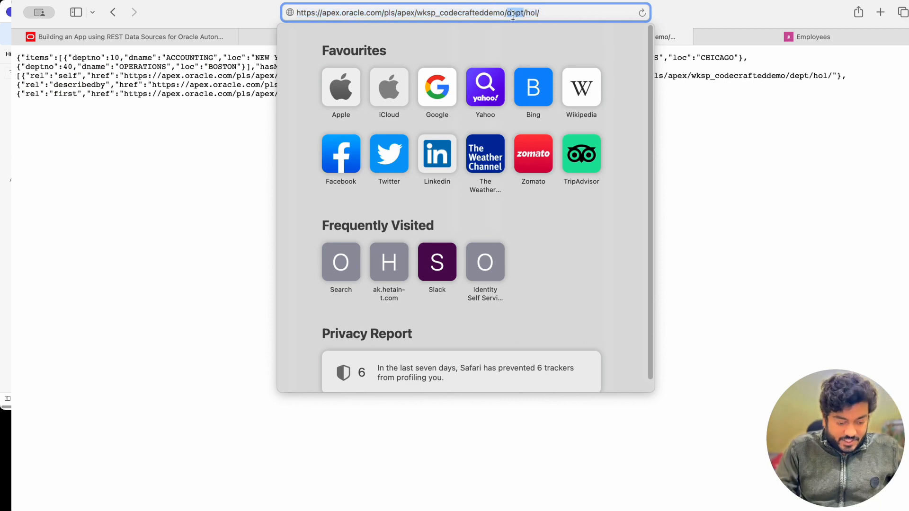
type("emp")
key("Return")
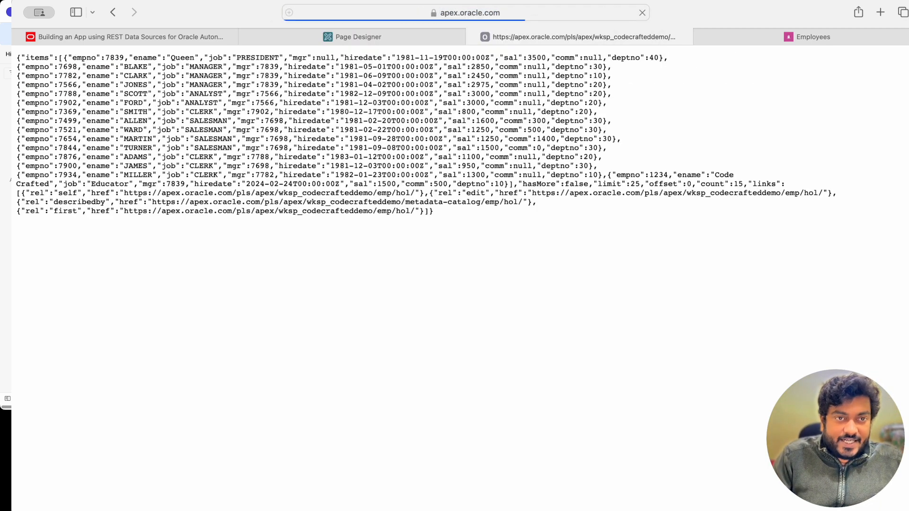
left_click_drag(127, 58, 660, 58)
Expand Task 6: Delete a Record in the lab guide and read its instructions
left_click(176, 36)
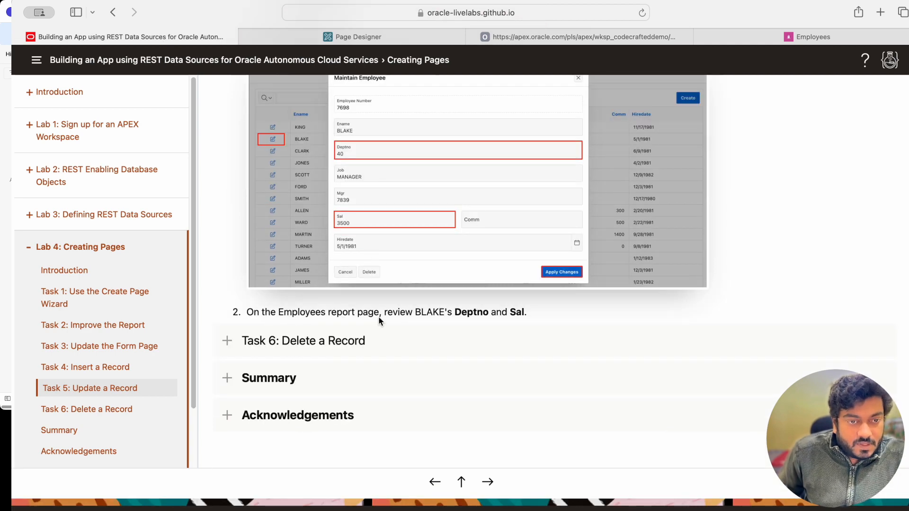
left_click(281, 339)
scroll(379, 360, "down", 3)
scroll(379, 360, "down", 2)
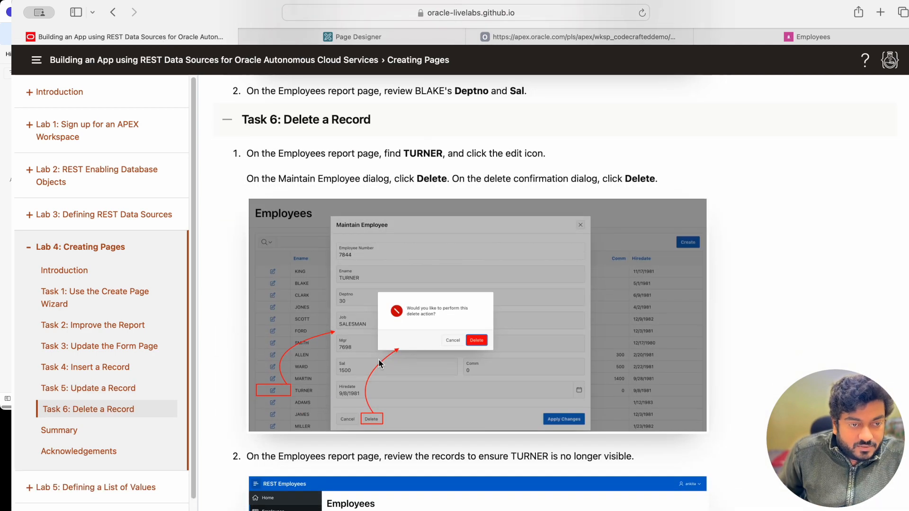
Delete the salesman record with Sal 1500 and Comm 0 from the Employees report, confirming the deletion
left_click(774, 36)
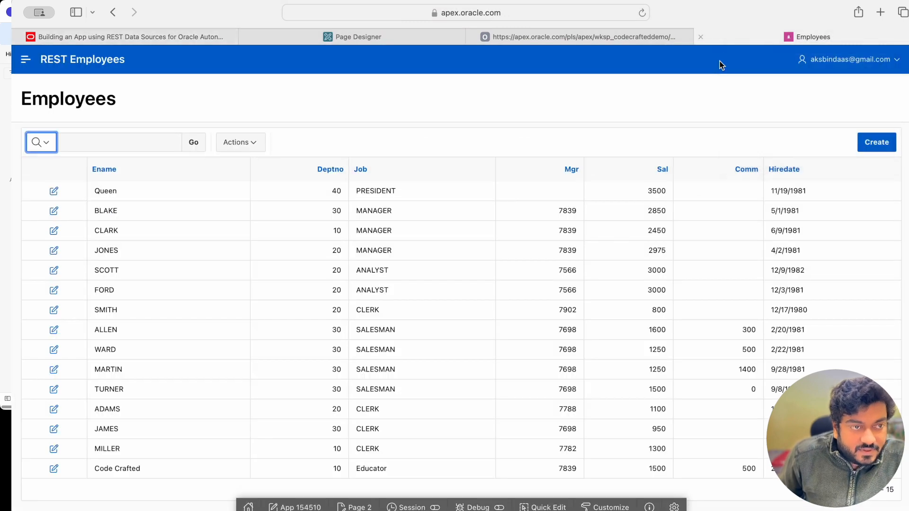
left_click(54, 390)
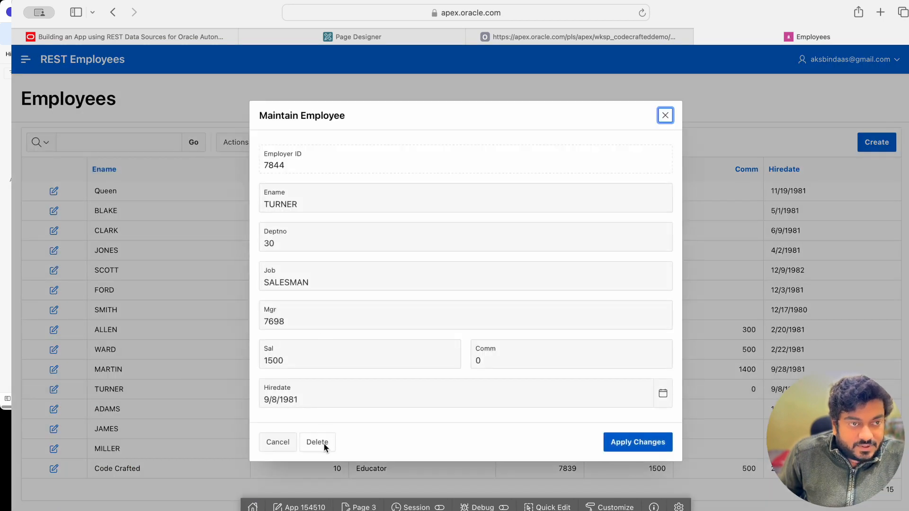
left_click(325, 445)
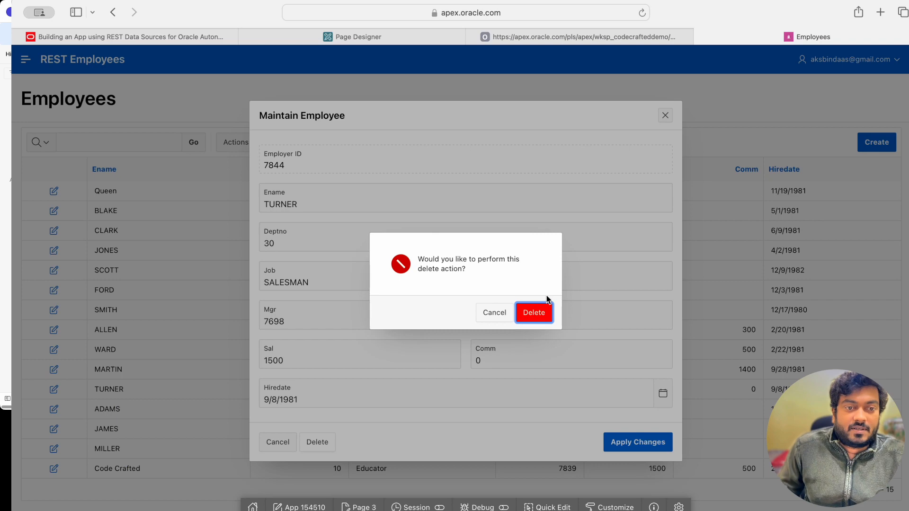
left_click(545, 310)
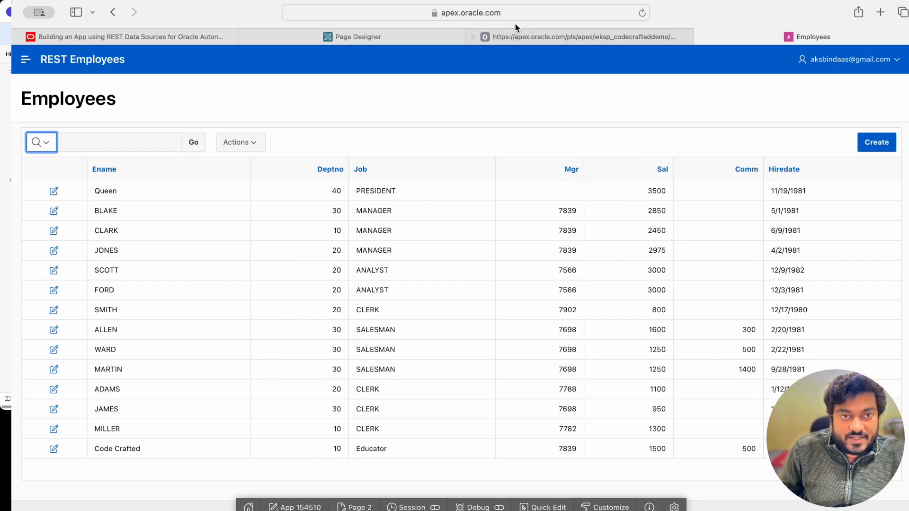
Locate the deleted salesman's entry in the emp/hol/ endpoint output, reload the endpoint, and examine the entries around that spot
left_click(538, 32)
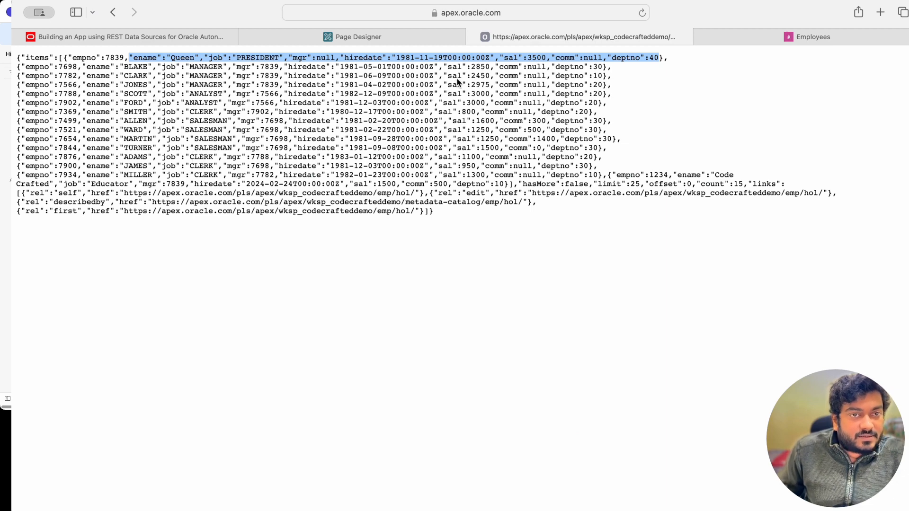
left_click(478, 14)
left_click(140, 196)
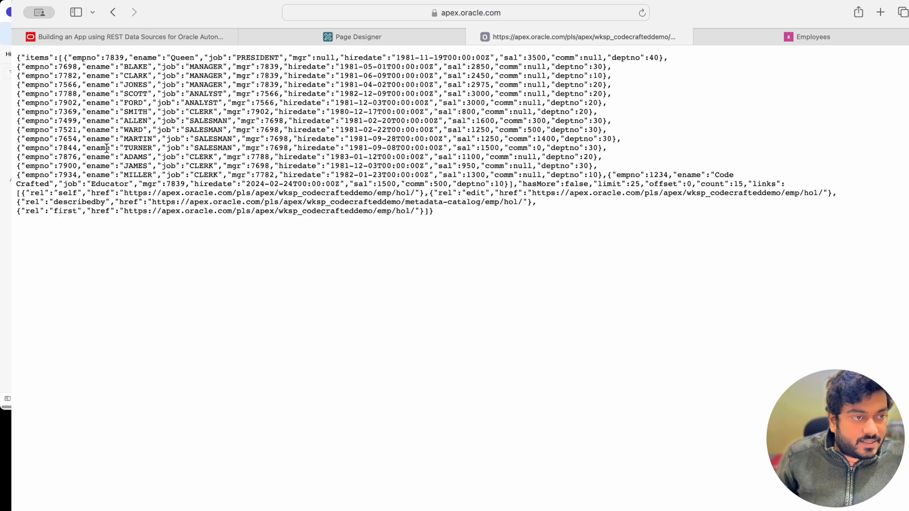
left_click_drag(21, 147, 619, 148)
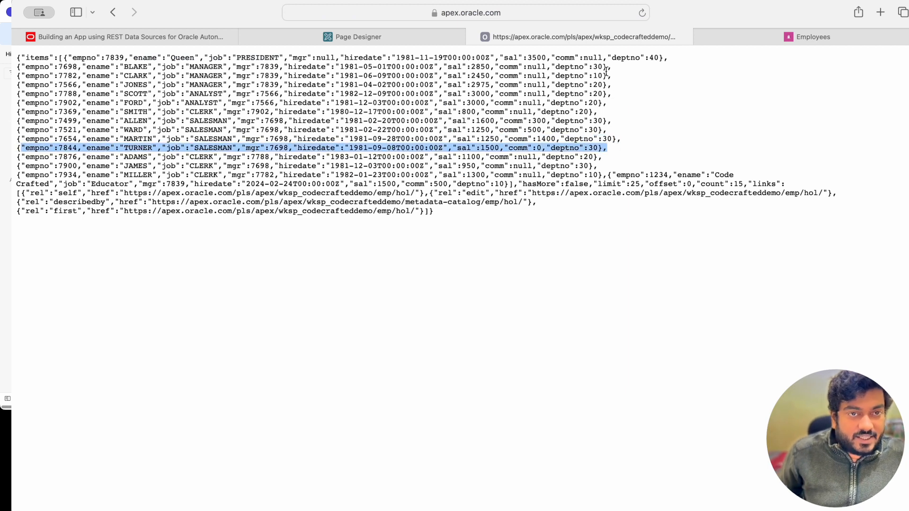
left_click(642, 14)
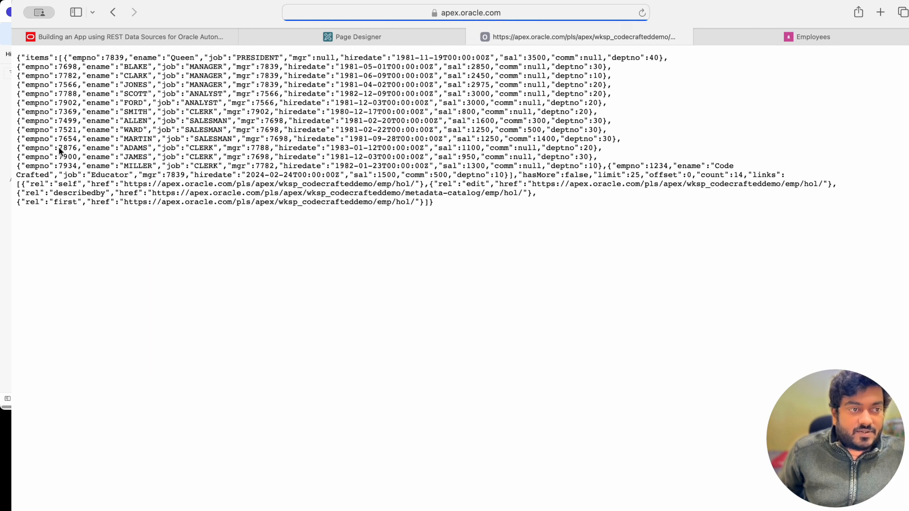
left_click_drag(29, 141, 618, 149)
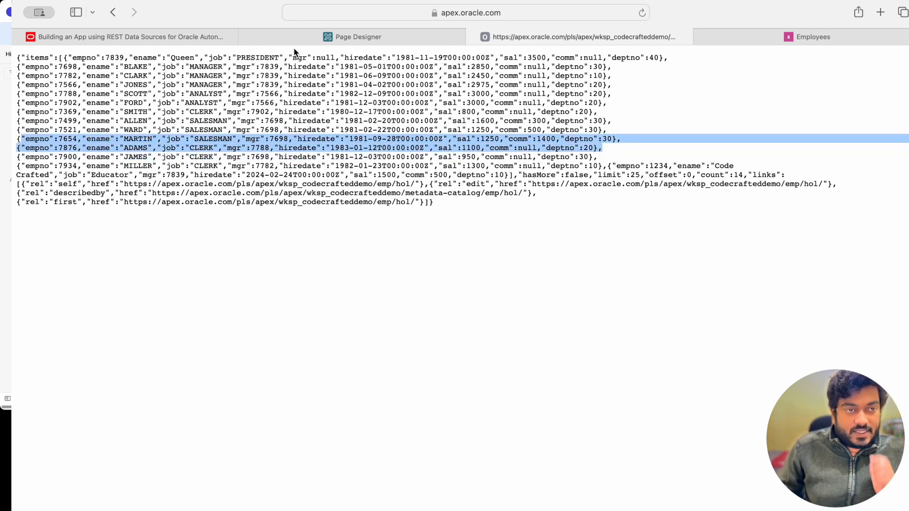
Review the remaining Task 6 instructions in the lab guide and expand the Lab 4 Summary to read it
left_click(318, 41)
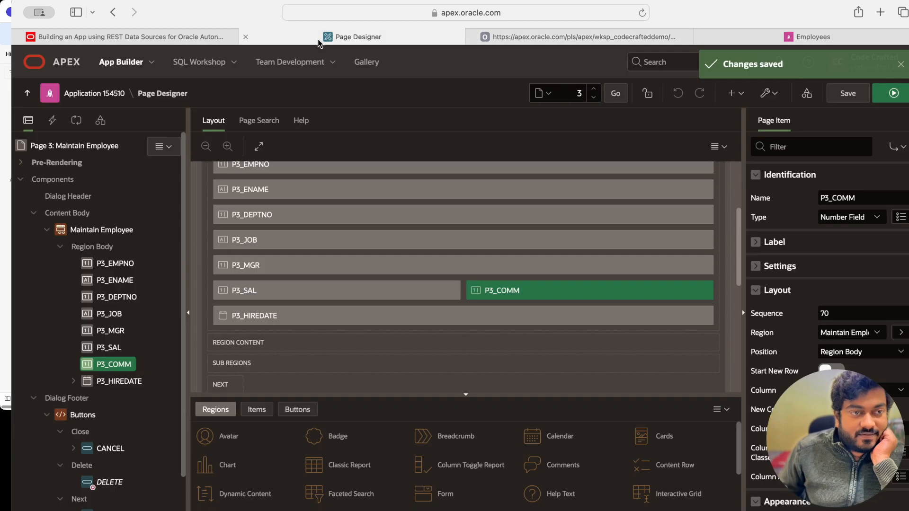
left_click(130, 40)
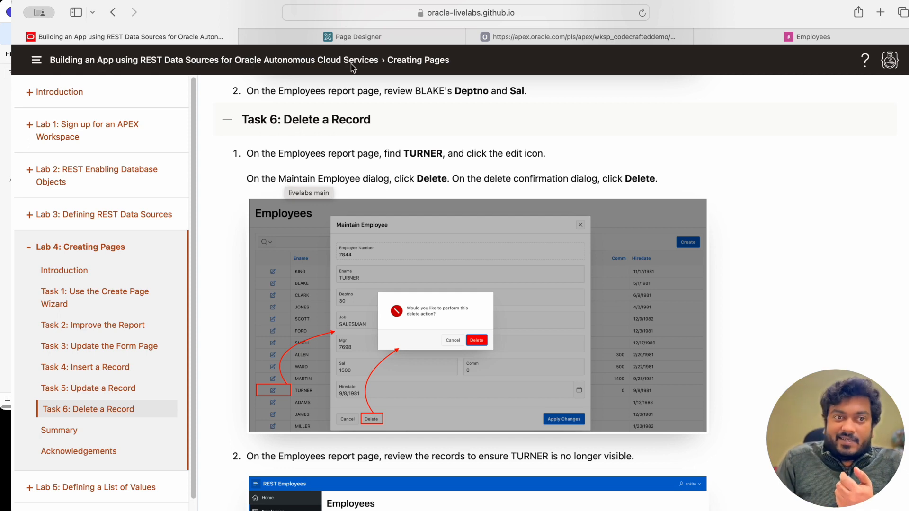
left_click(577, 38)
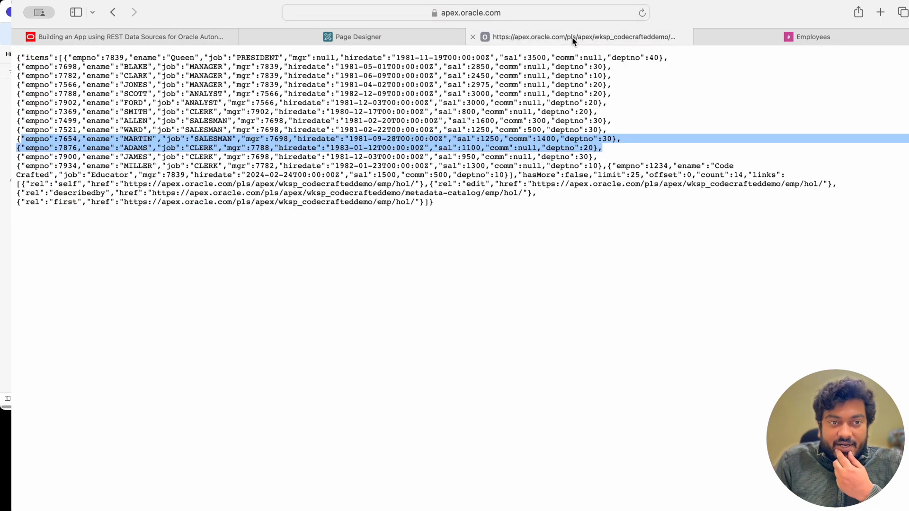
left_click(126, 37)
scroll(405, 302, "down", 5)
scroll(403, 301, "down", 2)
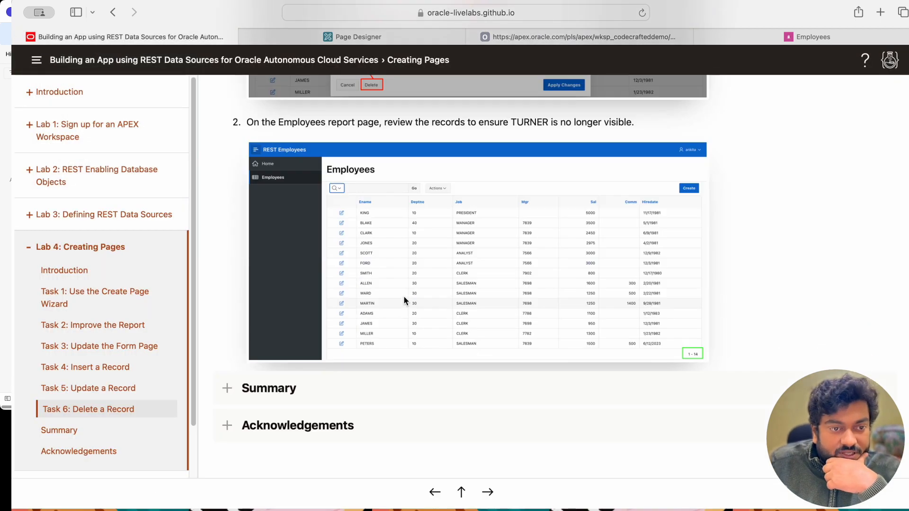
left_click(226, 387)
scroll(405, 375, "down", 1)
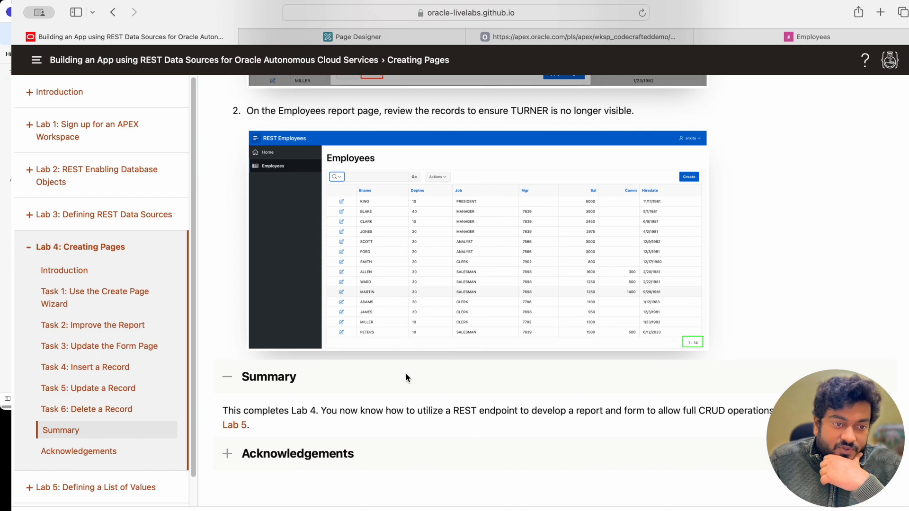